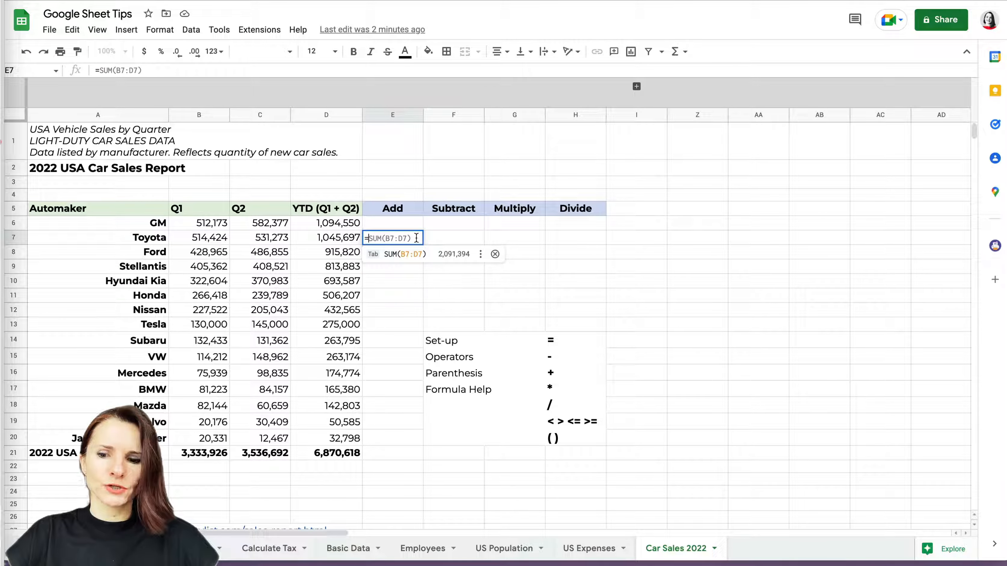
Step: Enter the formula =sum(B7:C9,B12:C15) in cell E7 to add the two separate sales ranges
key(Tab)
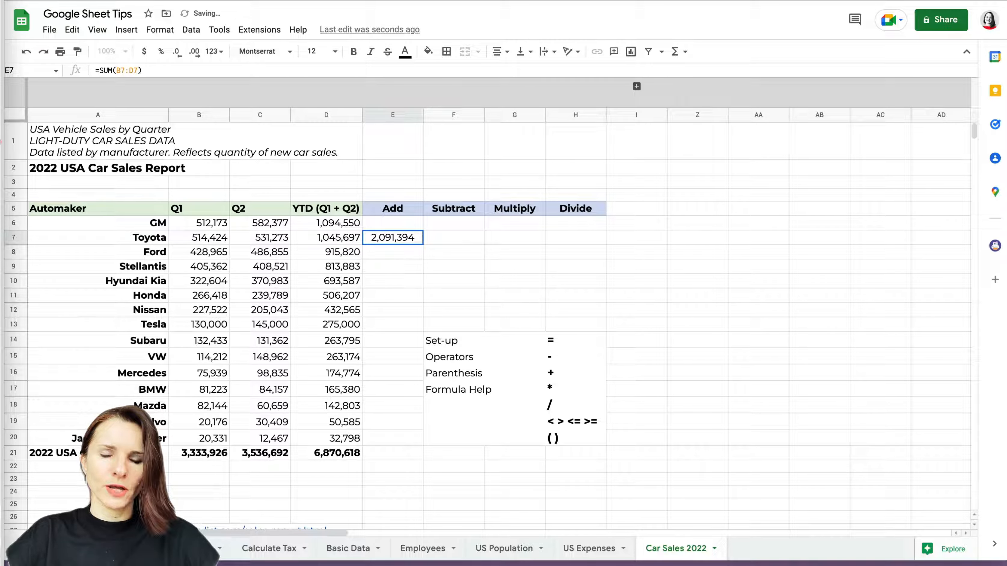
text(=sum)
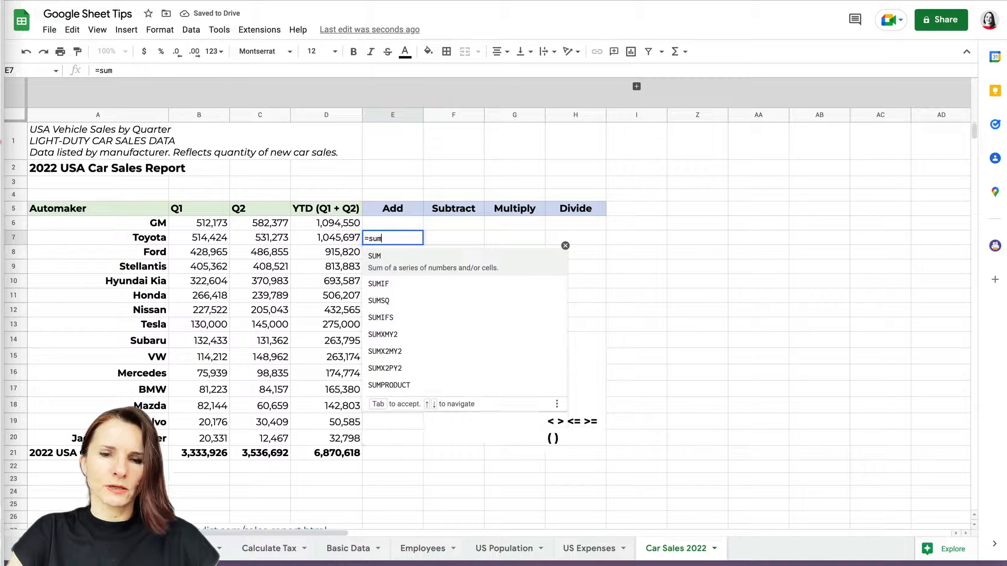
key(shift)
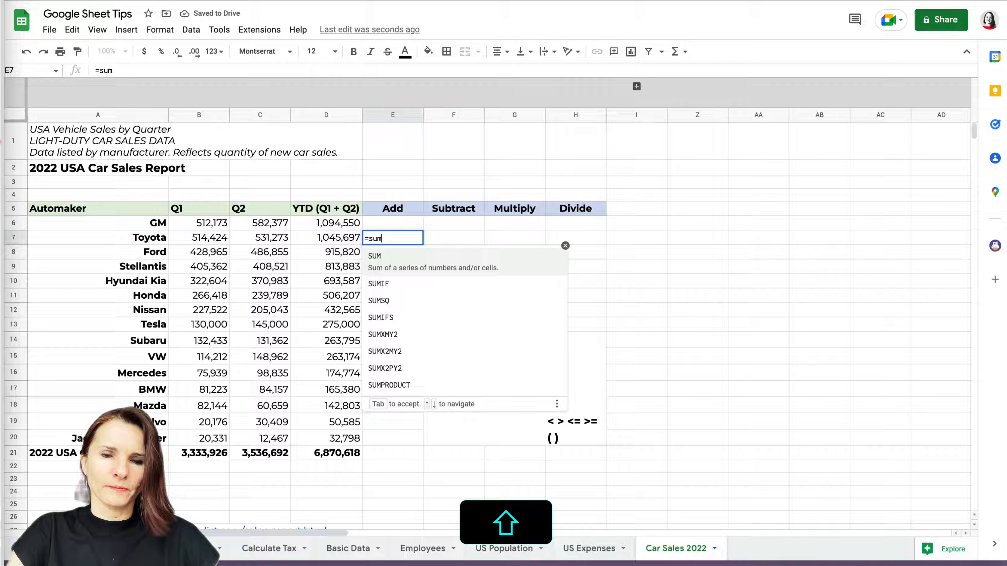
text(()
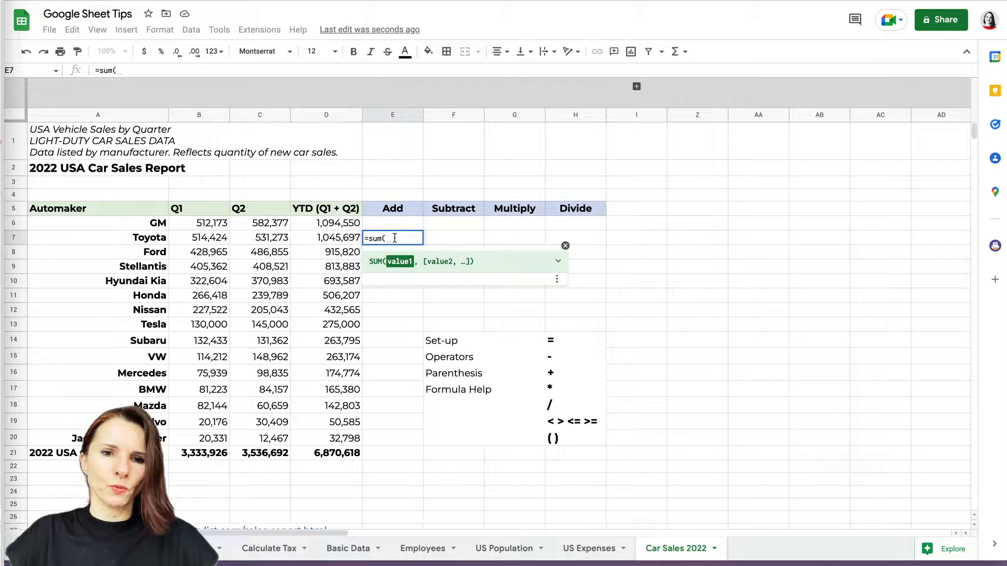
click(213, 239)
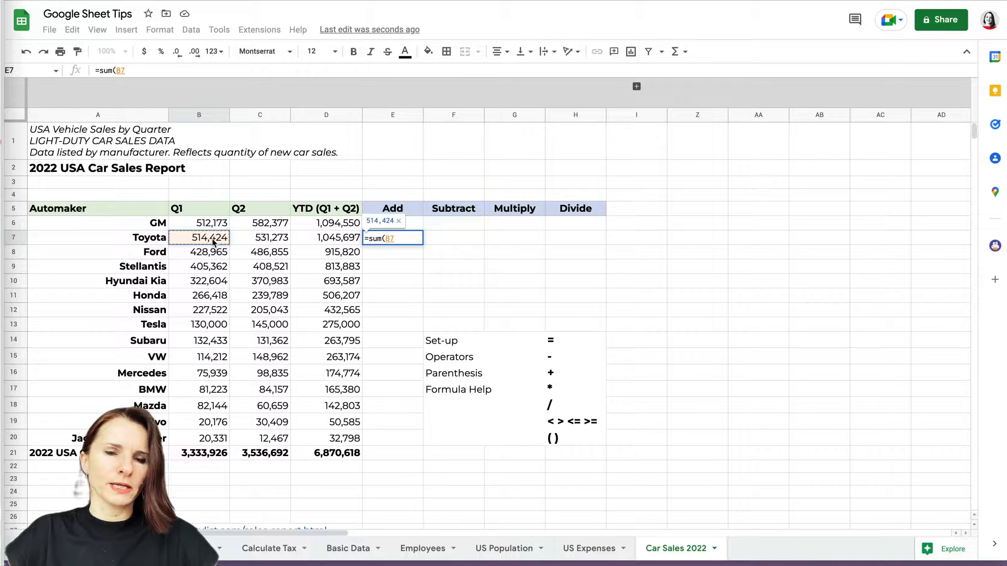
drag(212, 241, 258, 266)
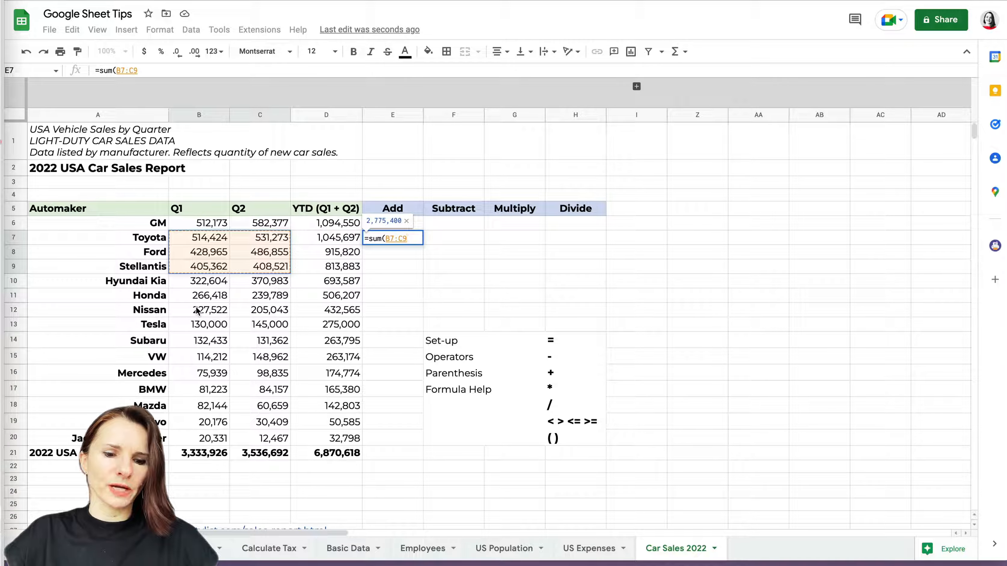
text(,)
drag(197, 310, 265, 365)
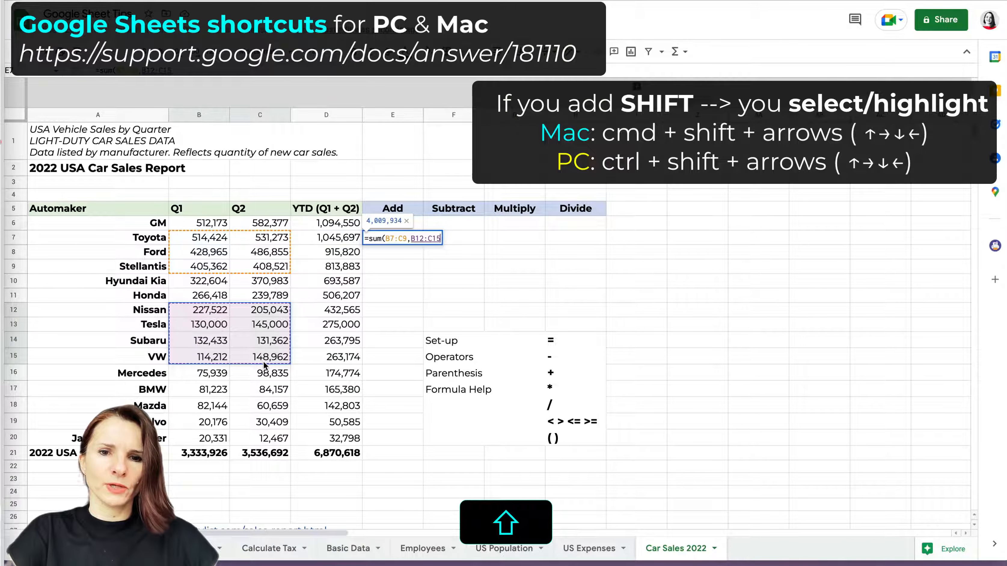
text())
key(Return)
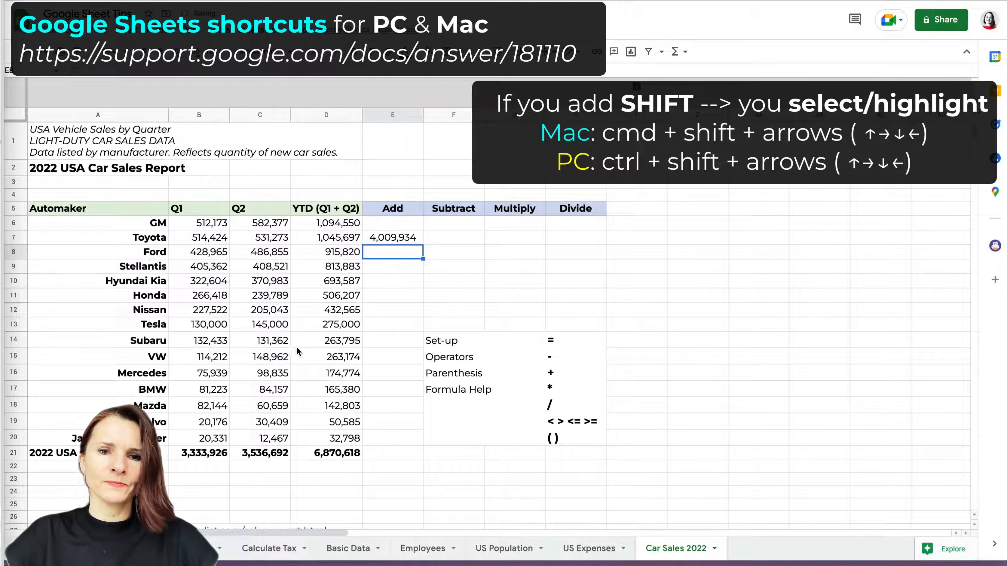
Step: Delete the formula in cell E7
click(396, 236)
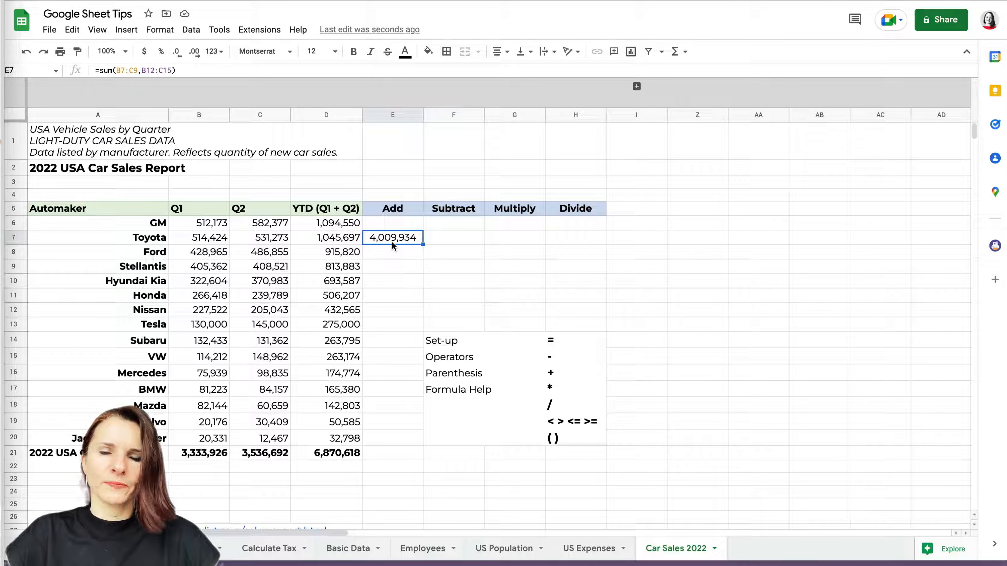
key(Delete)
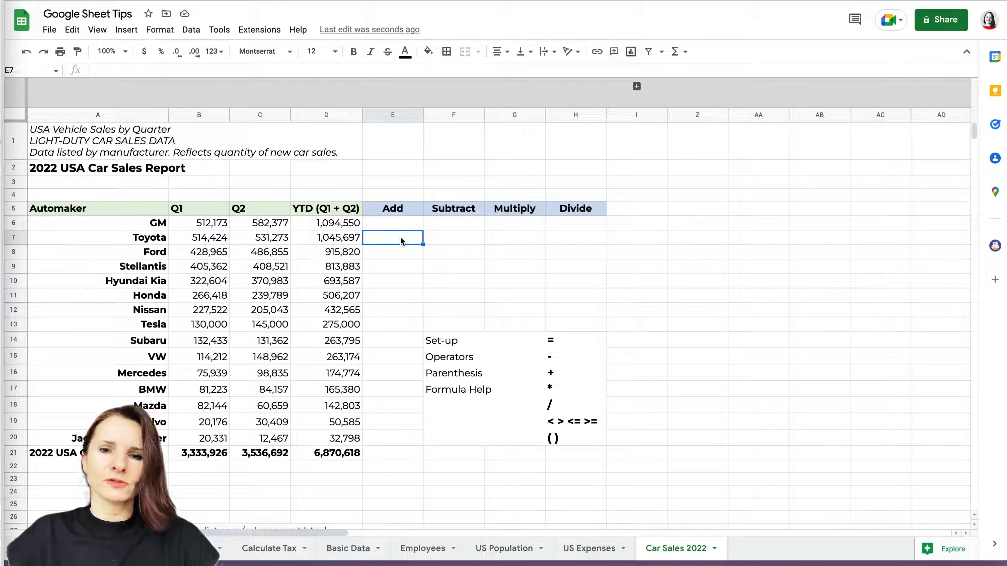
Step: Start a sum formula in cell E6 and accept the suggested SUM(B6:D6)
click(399, 223)
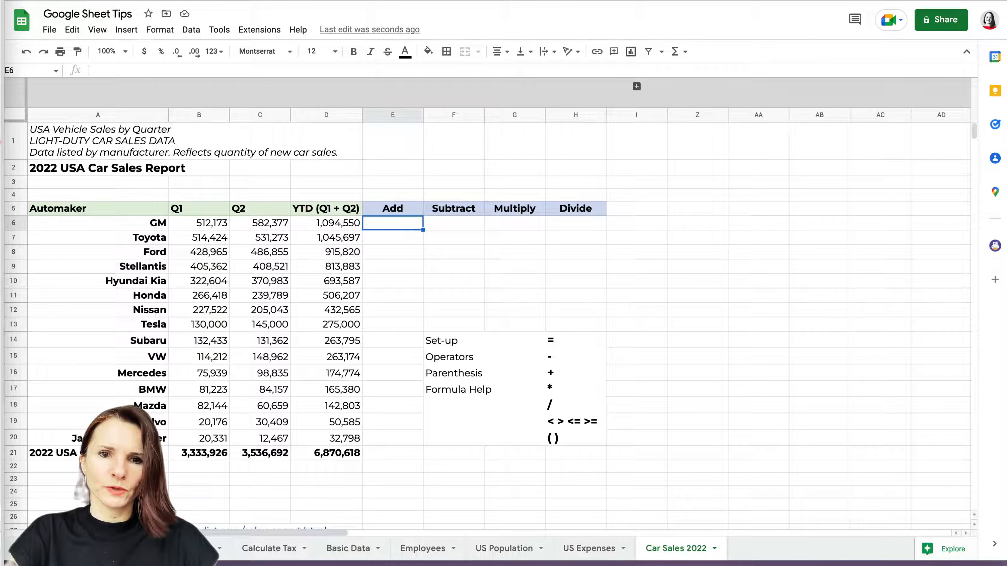
text(=)
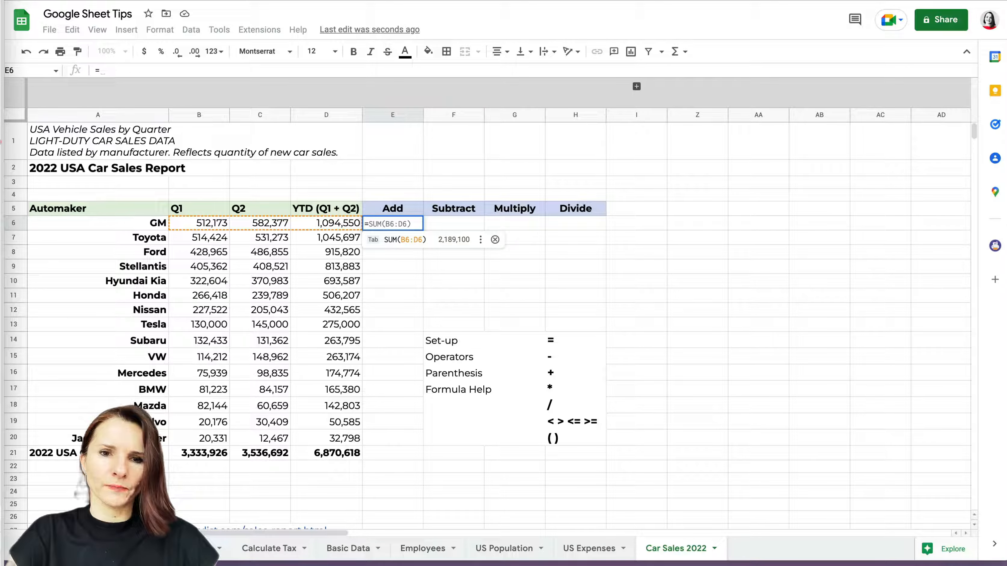
text(sum)
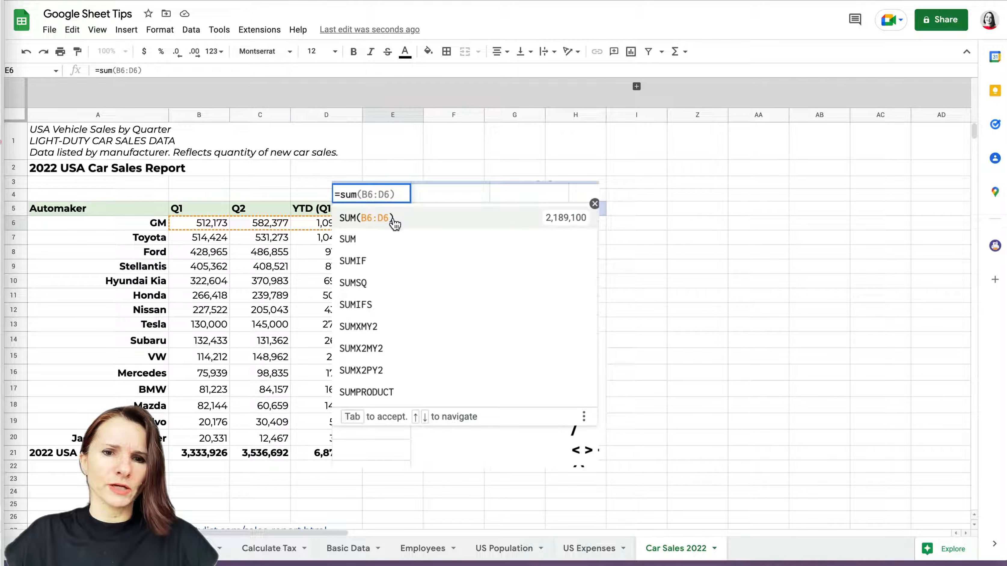
click(411, 244)
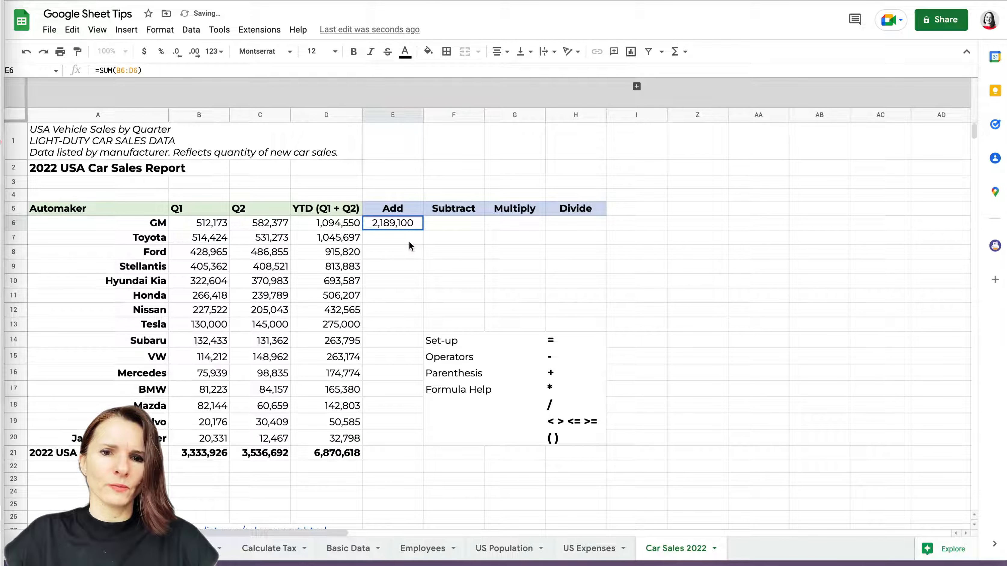
Step: Begin a new SUM formula in cell E6, expand its syntax help and read the full SUM help article
triple_click(413, 224)
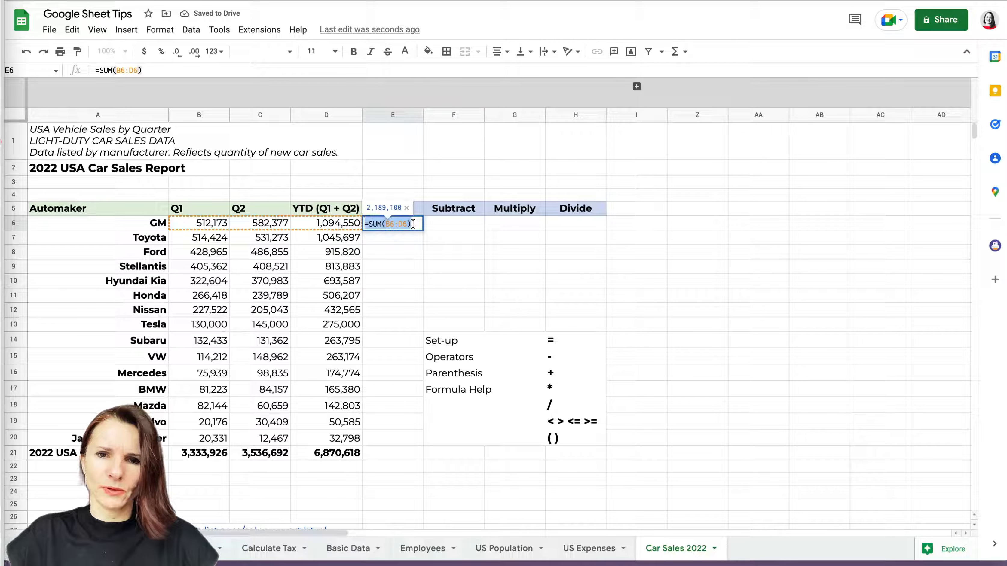
text(=sum)
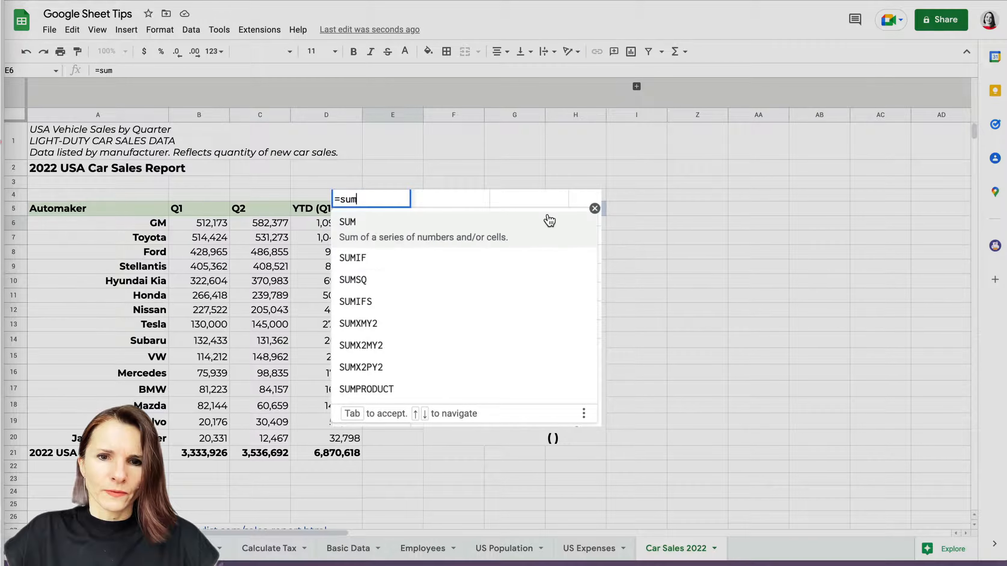
click(485, 236)
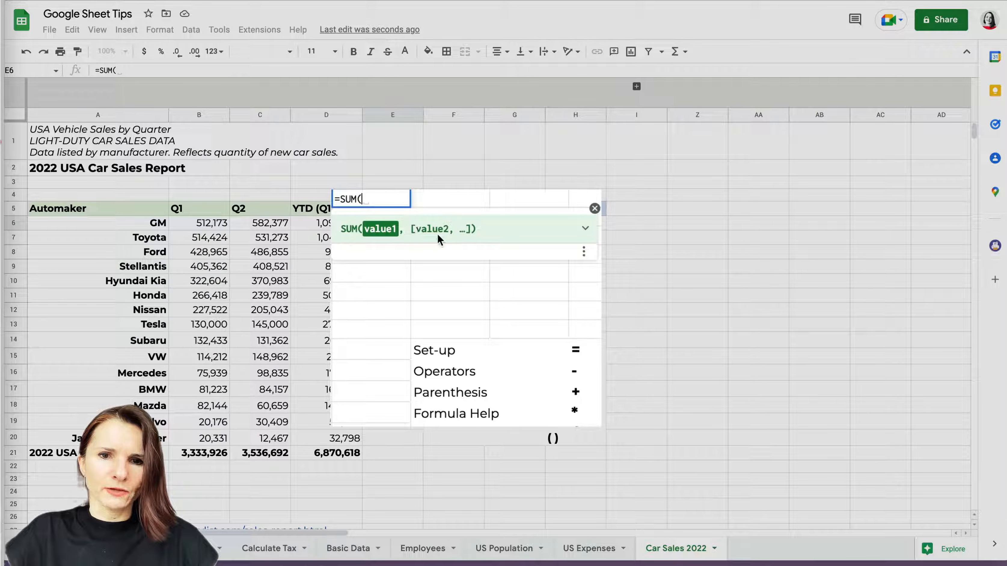
click(586, 229)
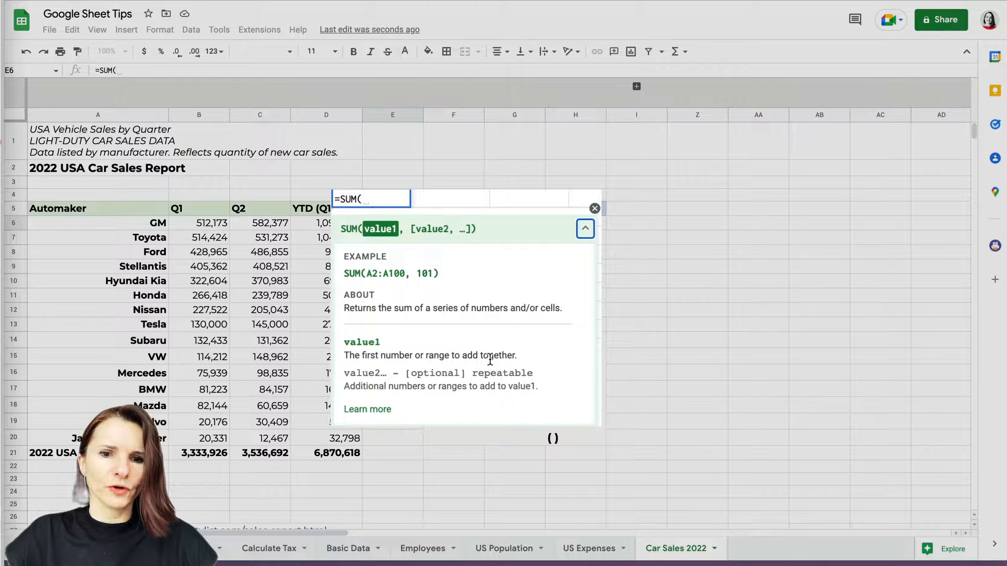
click(368, 410)
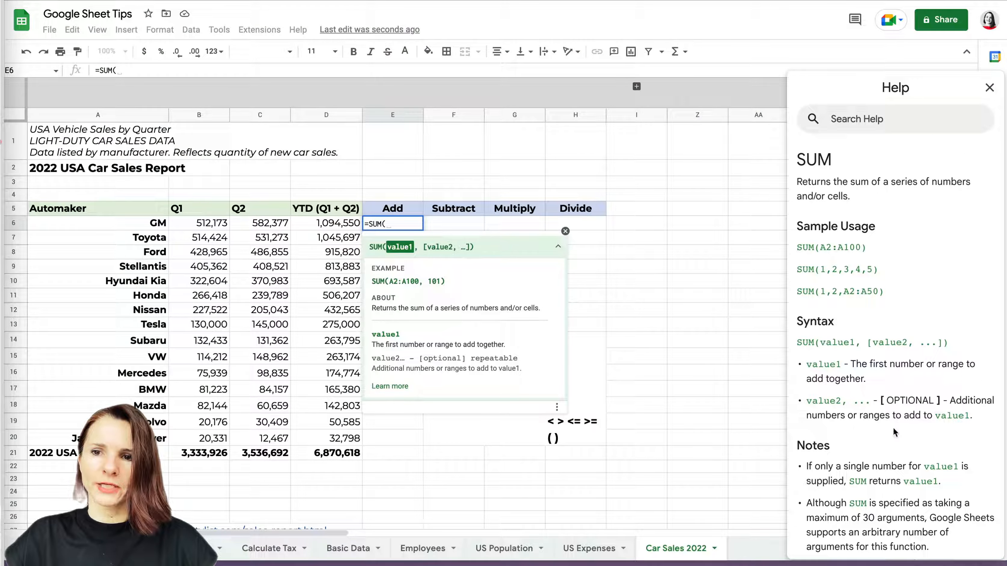
scroll(892, 423, down, 10)
scroll(892, 423, down, 8)
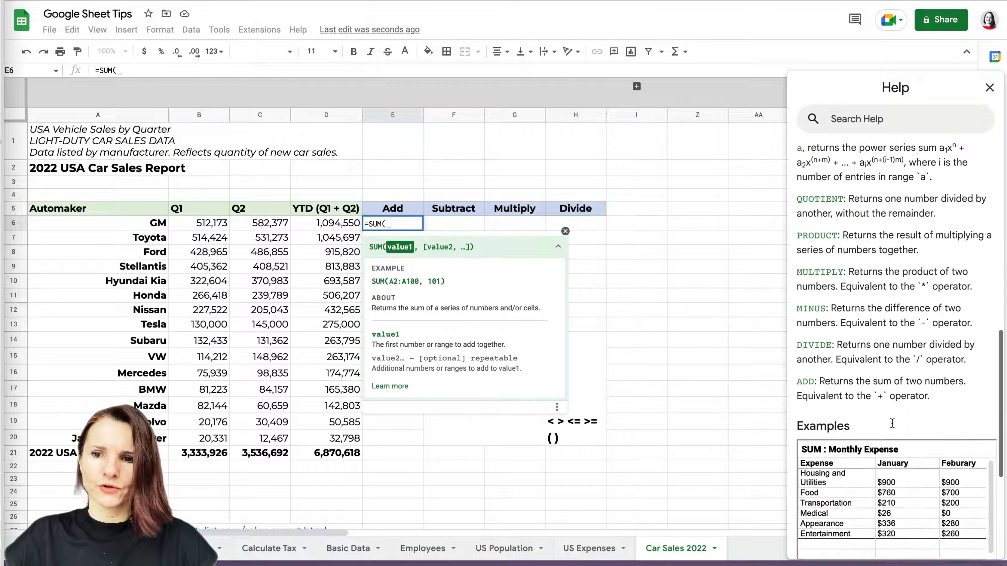
Step: Discard the unfinished edit in cell E6 and delete the cell's existing formula
click(566, 231)
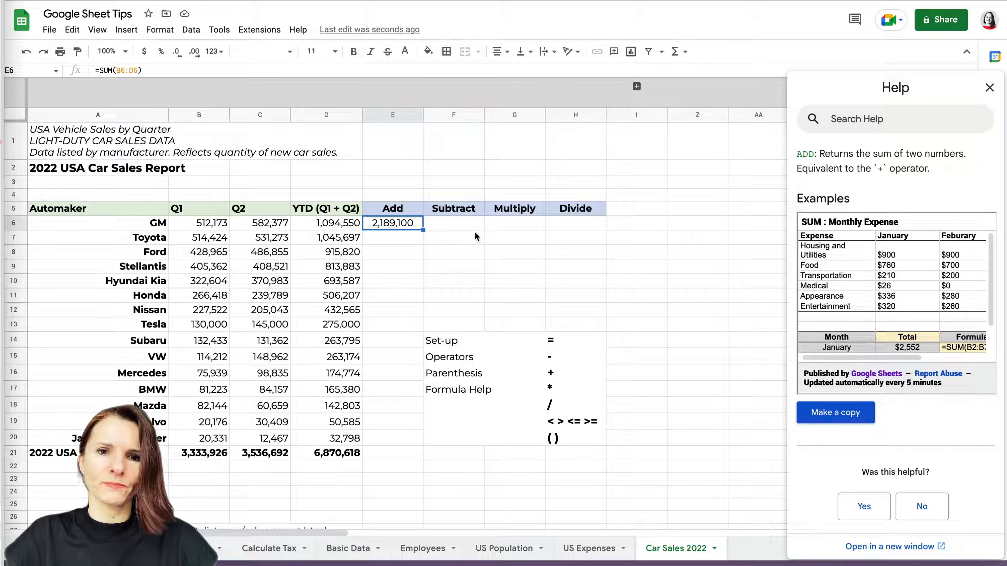
key(Delete)
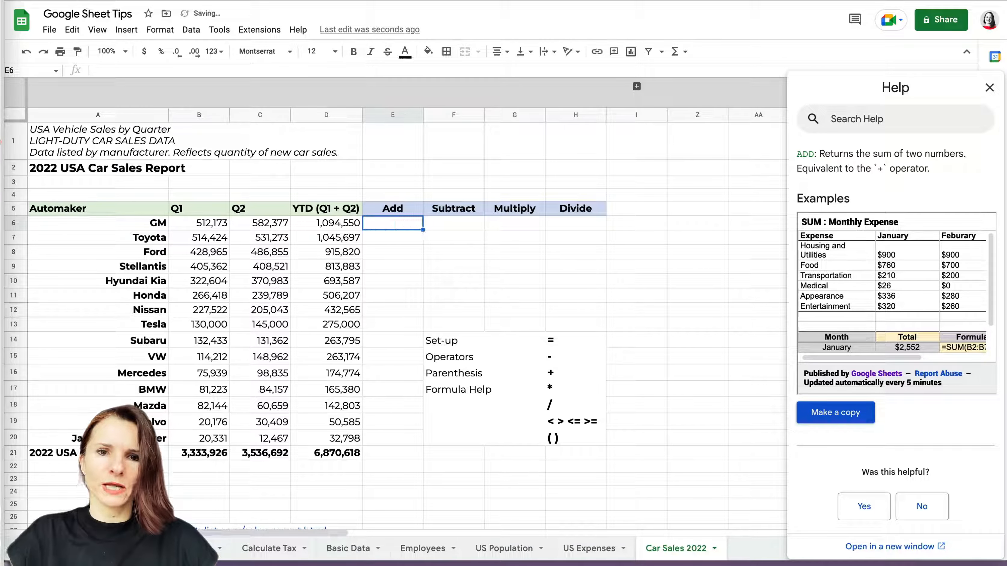
Step: Close the SUM help article and examine the available function categories, including the Filter and Financial functions
click(690, 57)
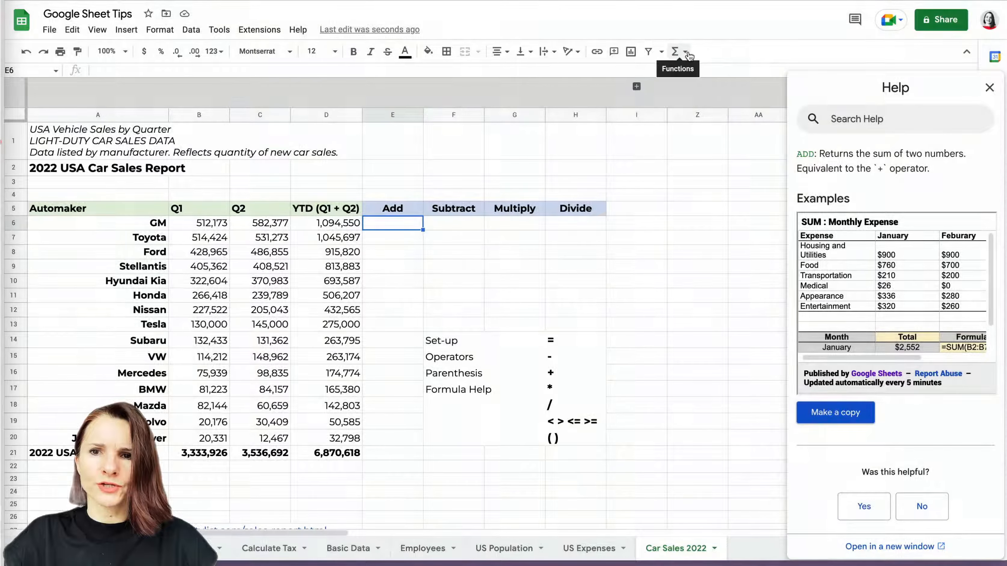
click(690, 57)
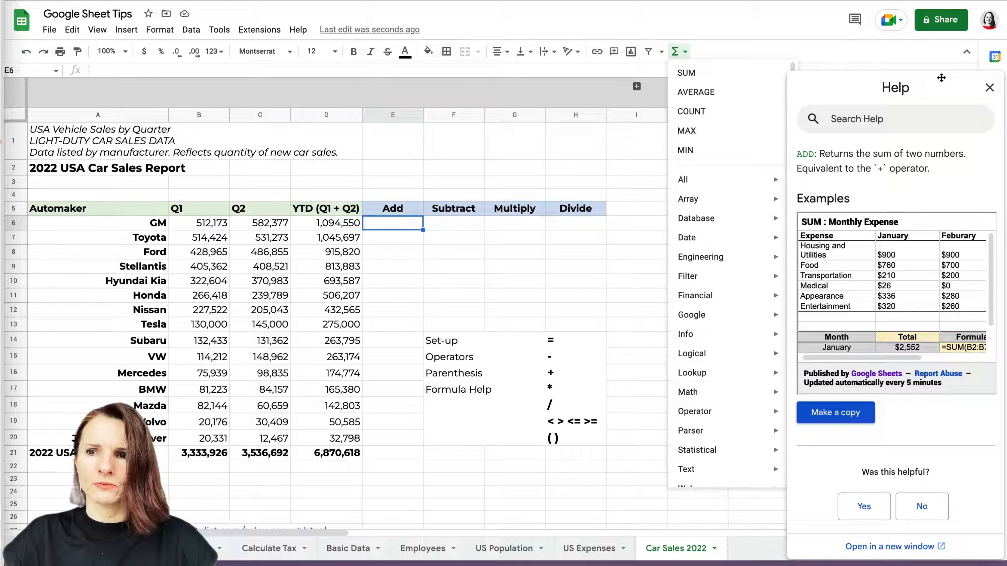
click(989, 87)
click(676, 51)
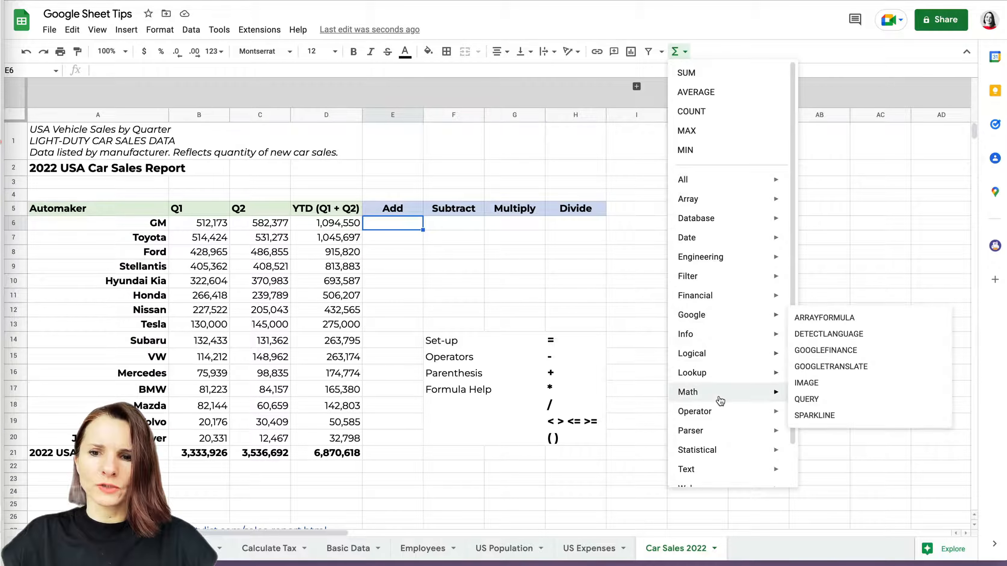
scroll(720, 397, down, 1)
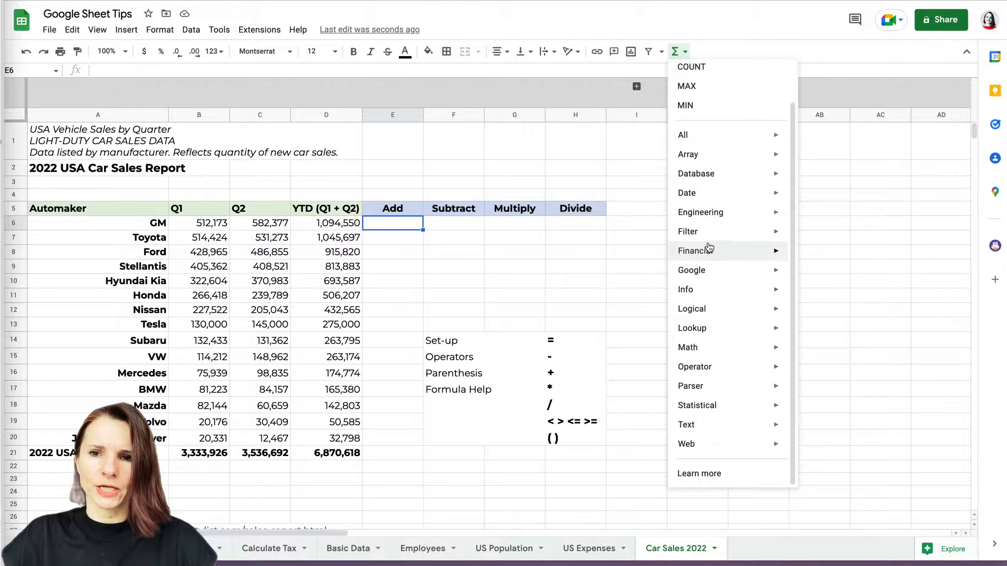
mouse_move(710, 233)
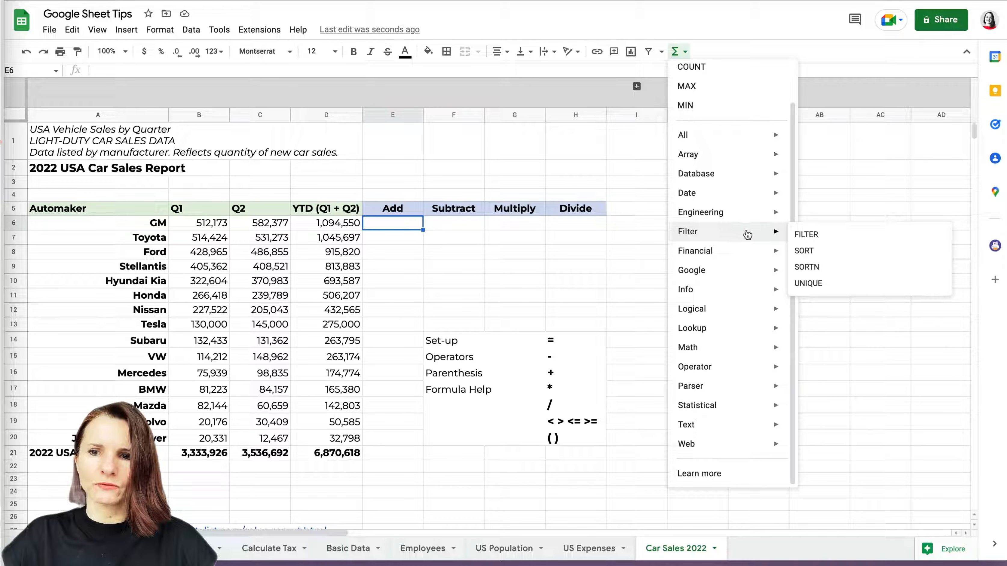
mouse_move(739, 254)
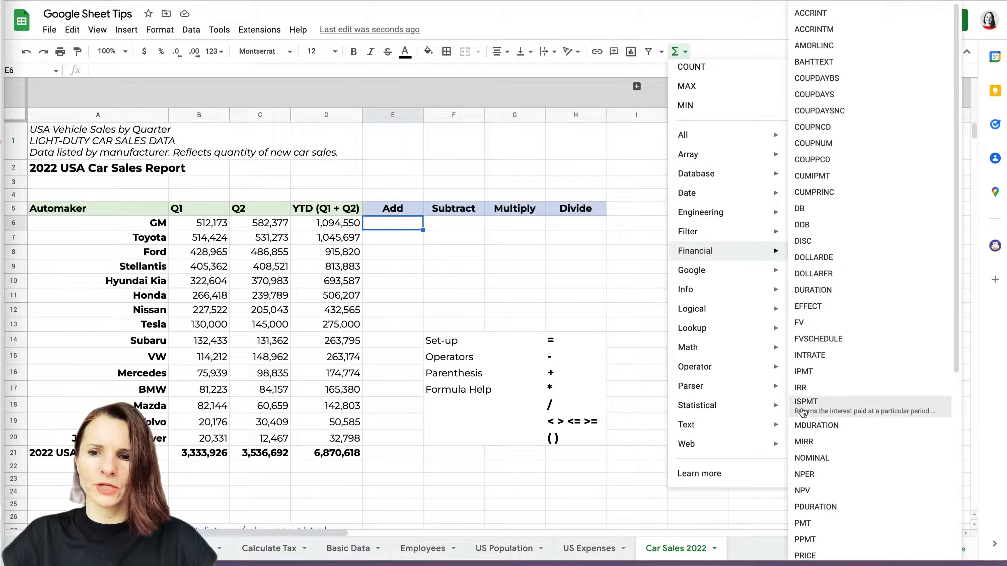
Step: Open the online Google Sheets function list and look through its table of functions
click(705, 481)
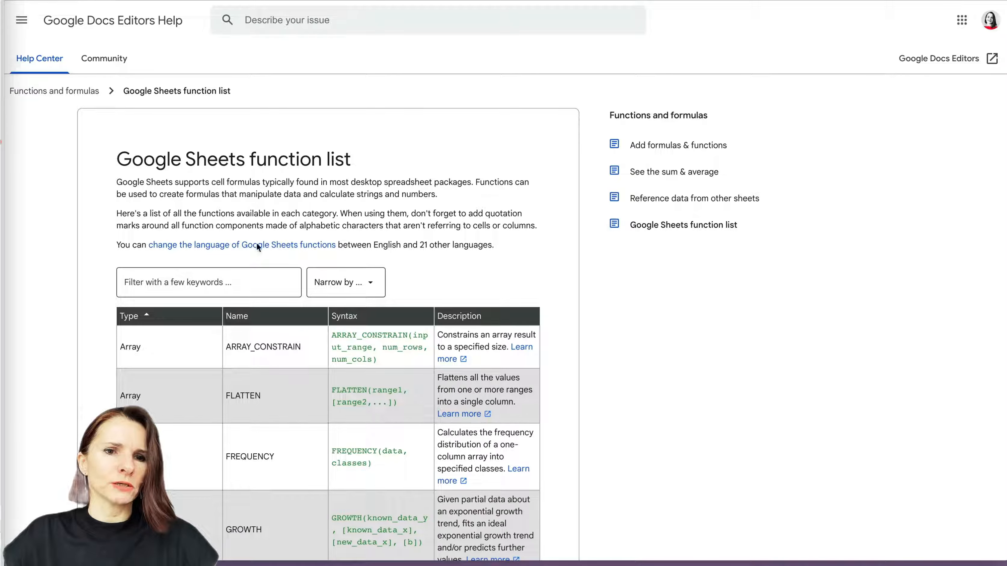
scroll(432, 361, down, 15)
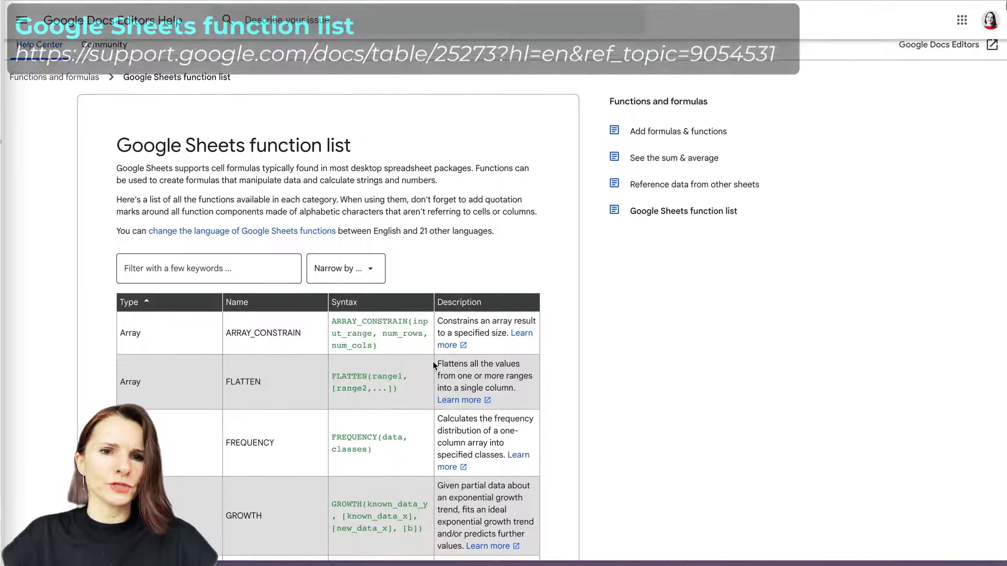
scroll(433, 361, down, 20)
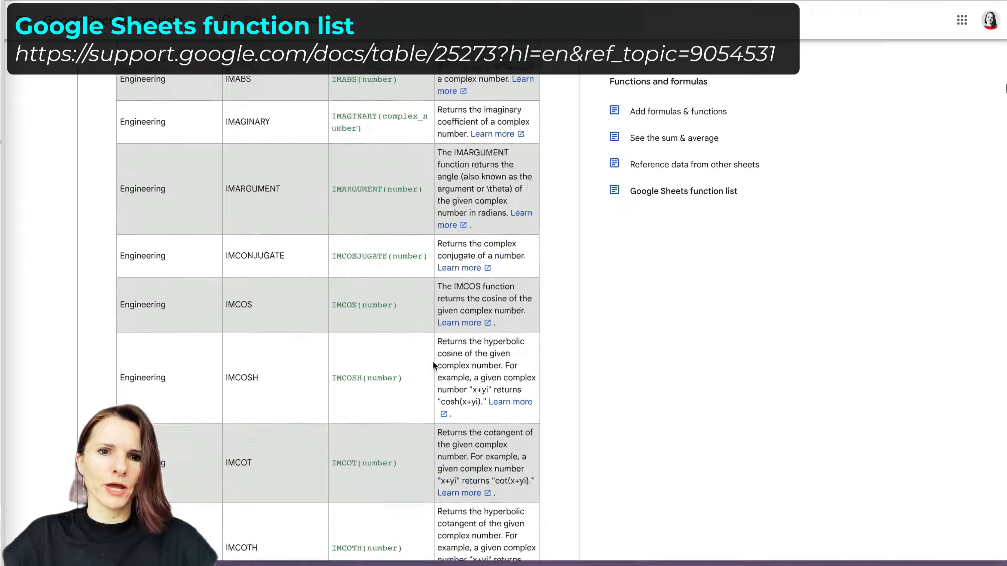
scroll(432, 362, up, 12)
scroll(433, 362, up, 20)
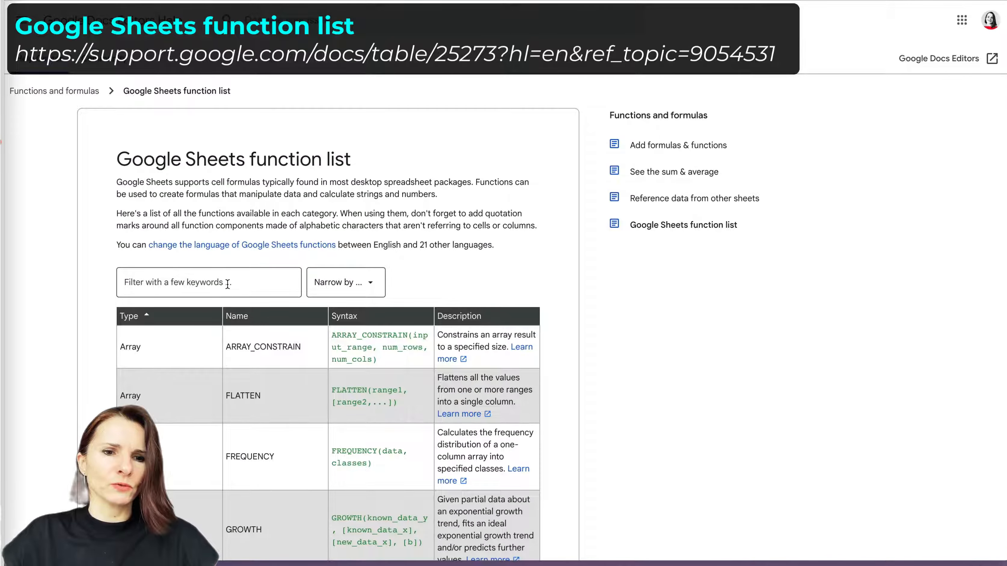
Step: Examine the function list's keyword filter and the categories available for narrowing it
click(228, 283)
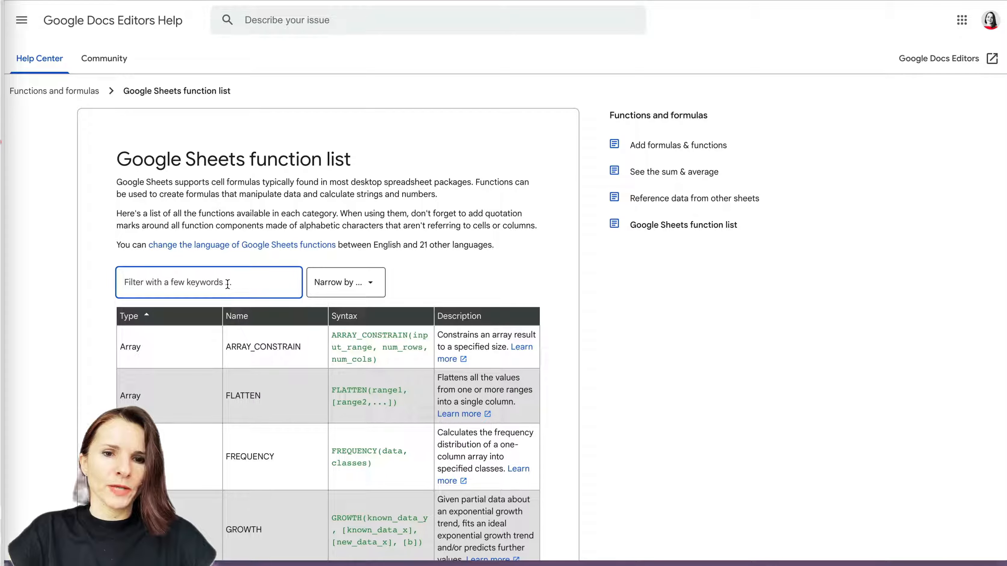
click(370, 284)
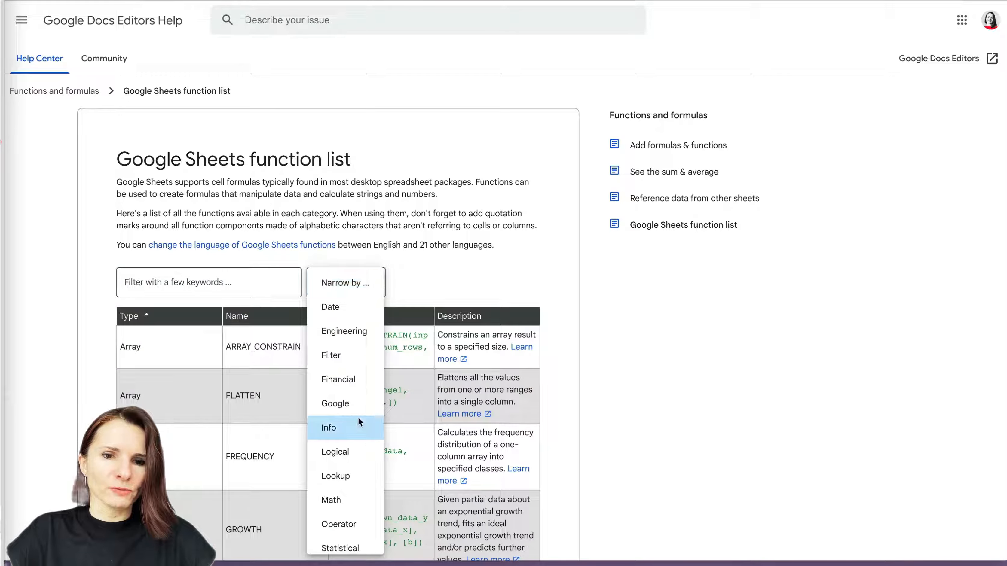
scroll(359, 420, down, 6)
scroll(368, 280, up, 5)
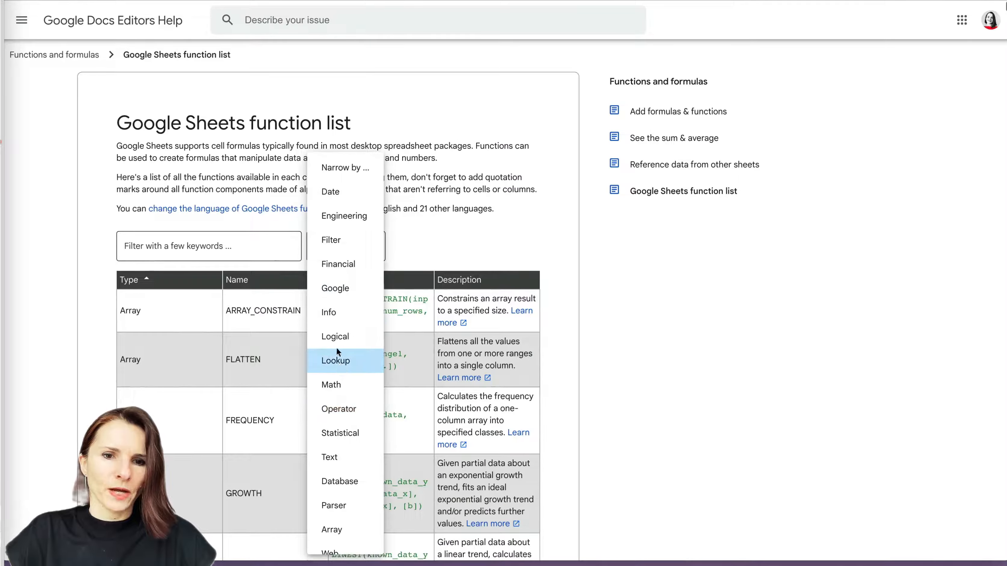
Step: Filter the function list by the keyword "sum" and look through the matching functions down to the Math entries
click(255, 247)
click(255, 247)
text(sum)
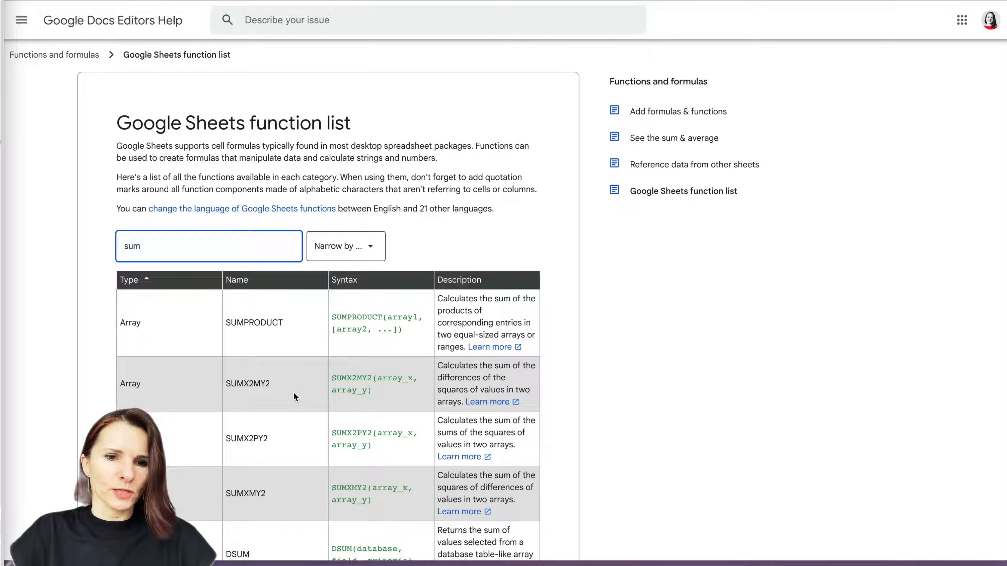
scroll(294, 394, down, 7)
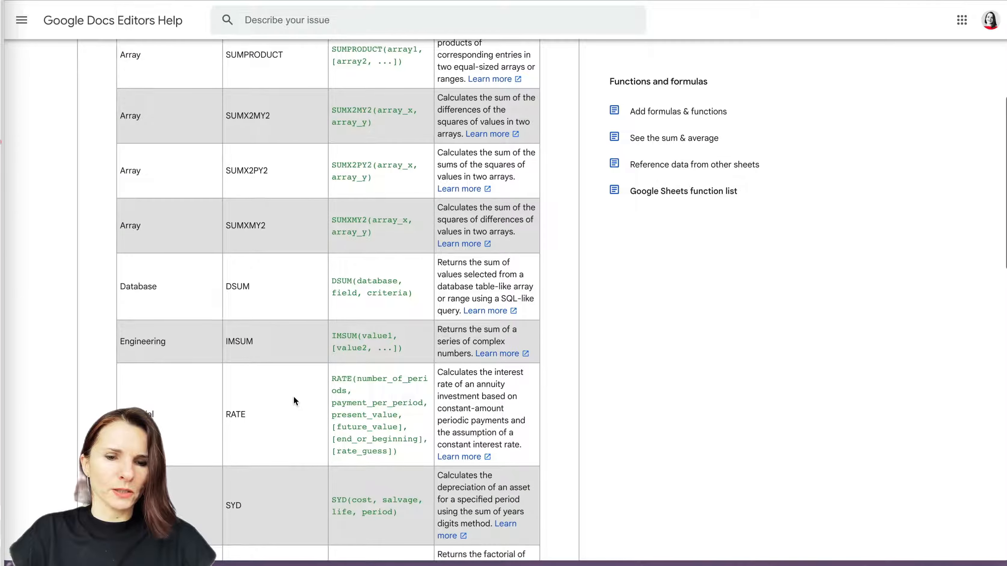
scroll(293, 398, down, 7)
scroll(291, 399, down, 3)
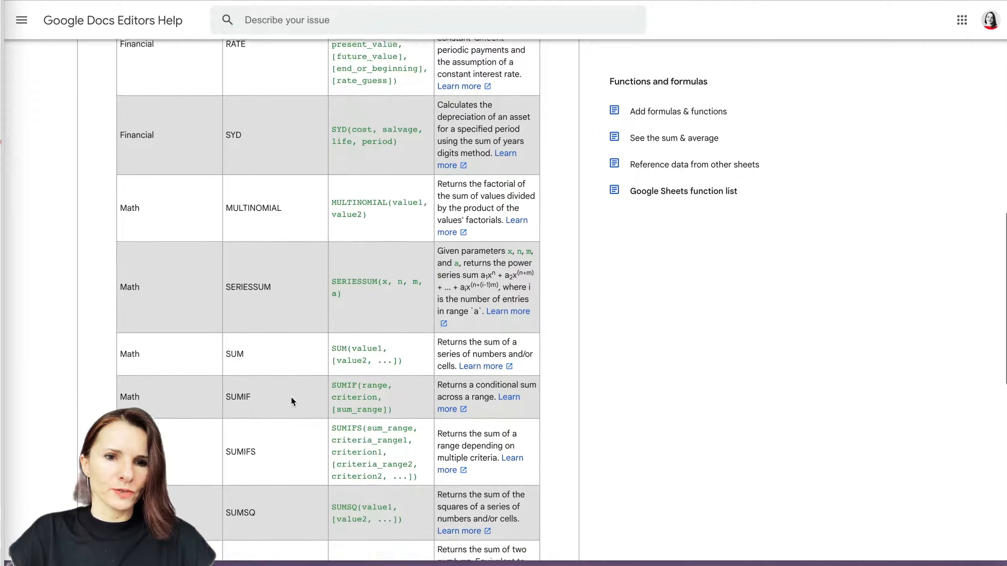
Step: Open the detailed help article for the SUM function and examine its sample usage, syntax, notes and examples
click(490, 365)
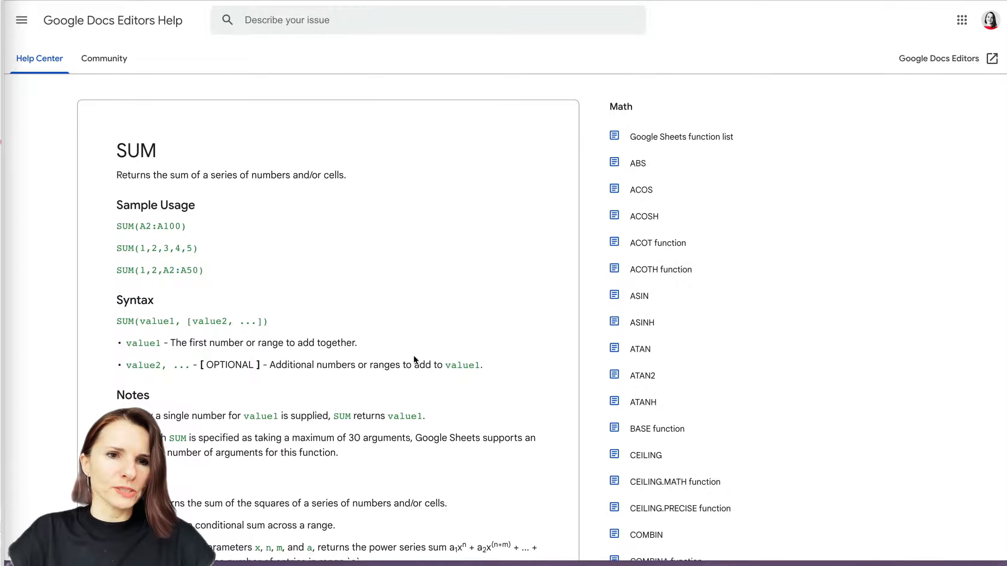
scroll(414, 356, down, 13)
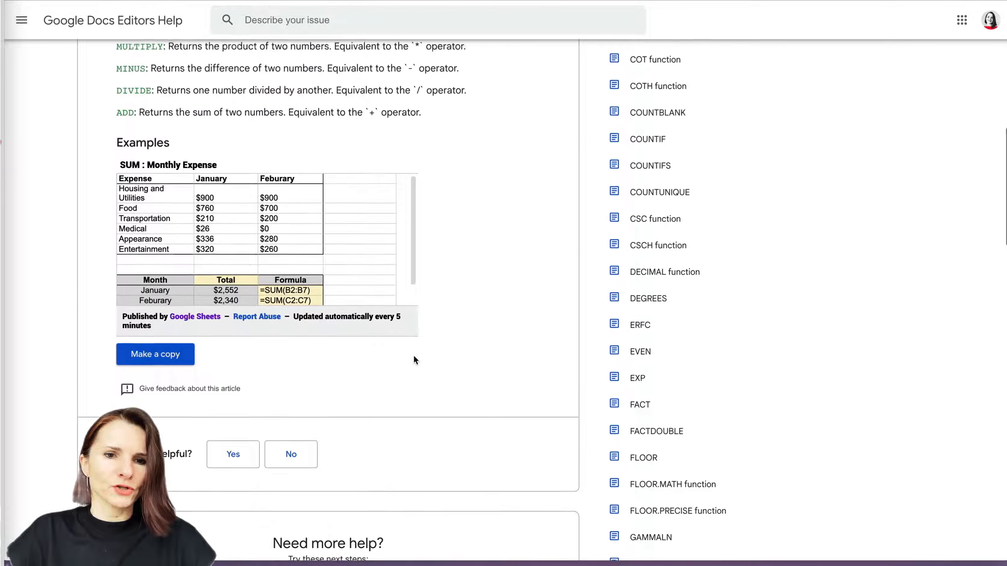
scroll(414, 356, up, 11)
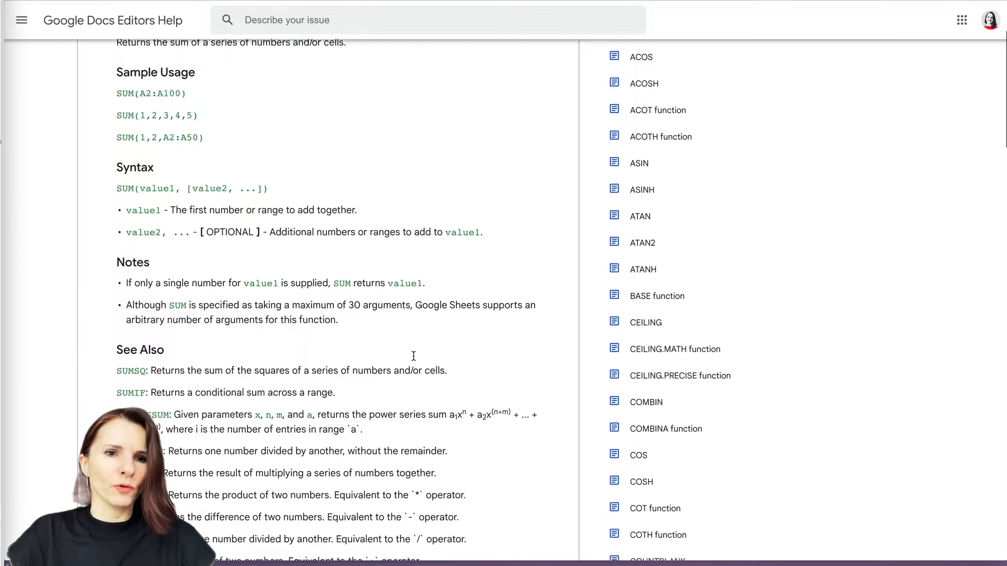
scroll(413, 356, up, 1)
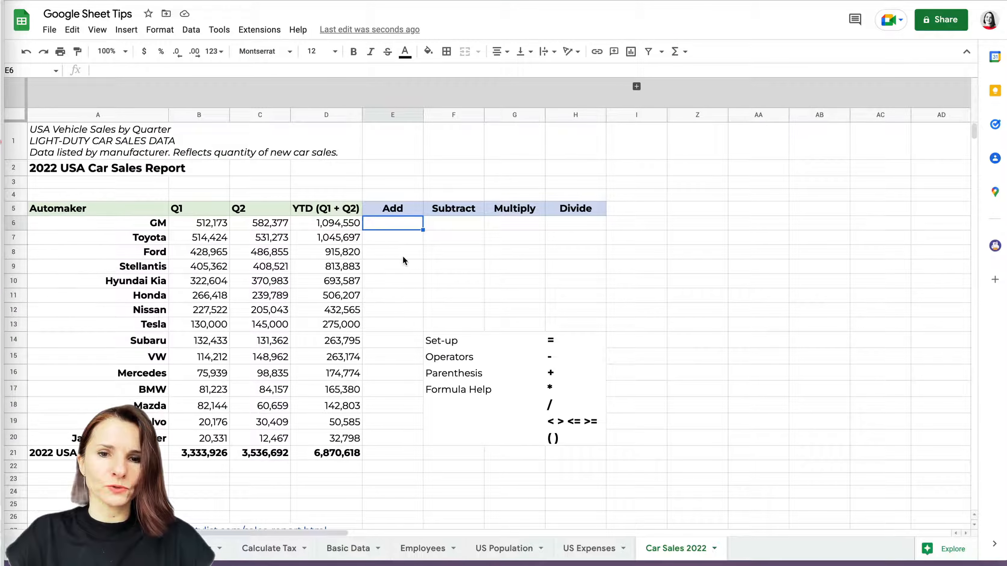
Step: Return to the Car Sales 2022 sheet and examine the operator symbols listed in cells H14 to H20
click(403, 256)
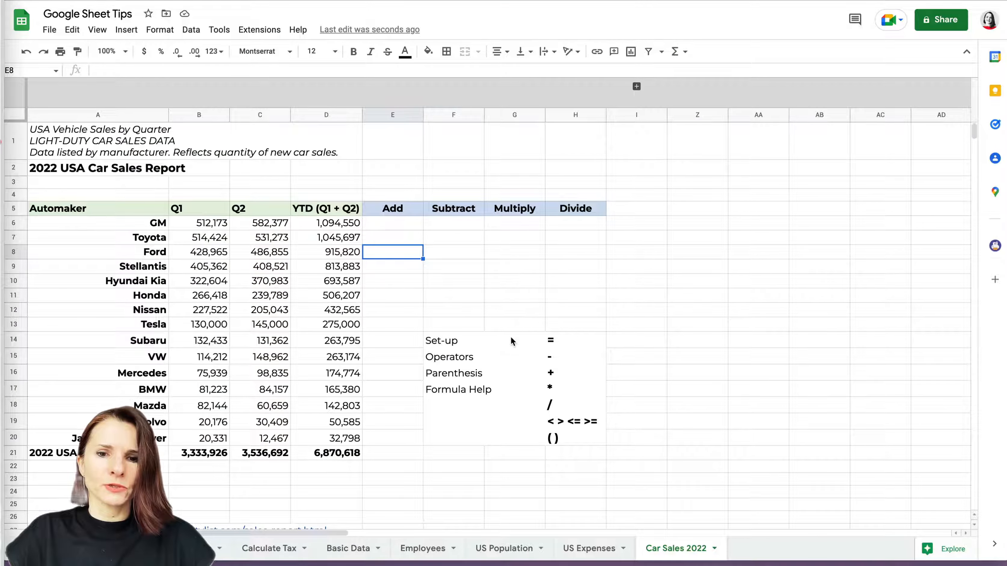
click(563, 340)
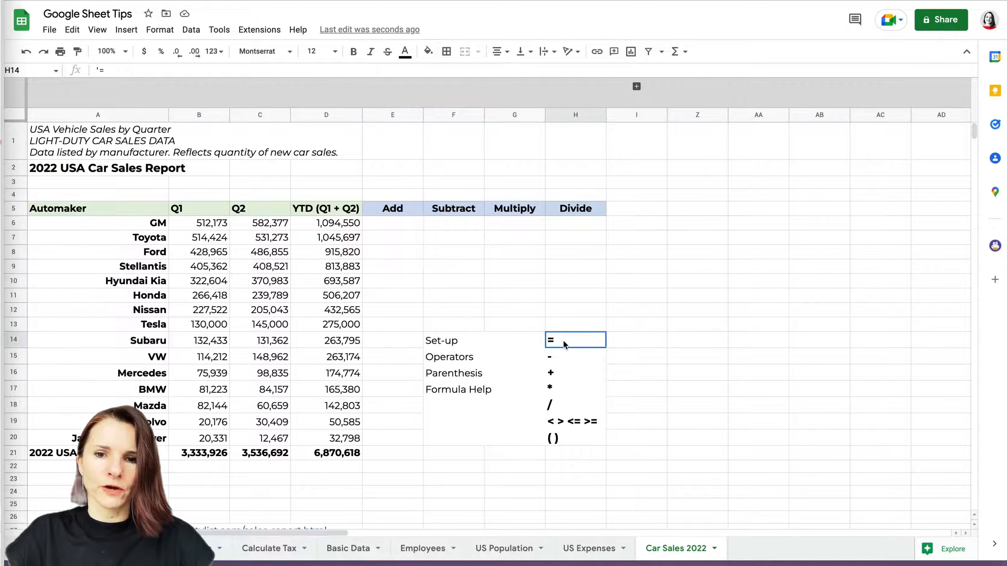
click(577, 356)
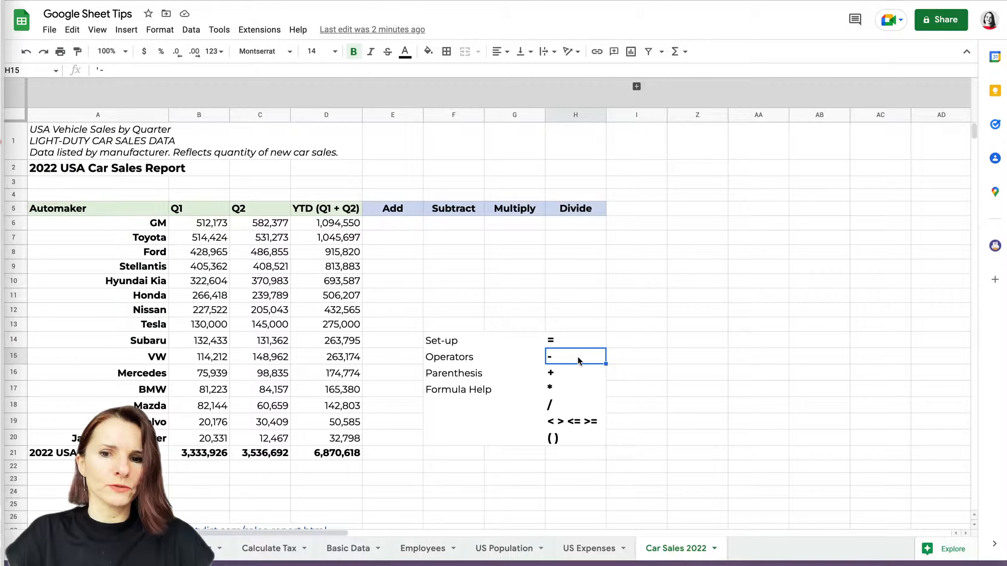
click(573, 375)
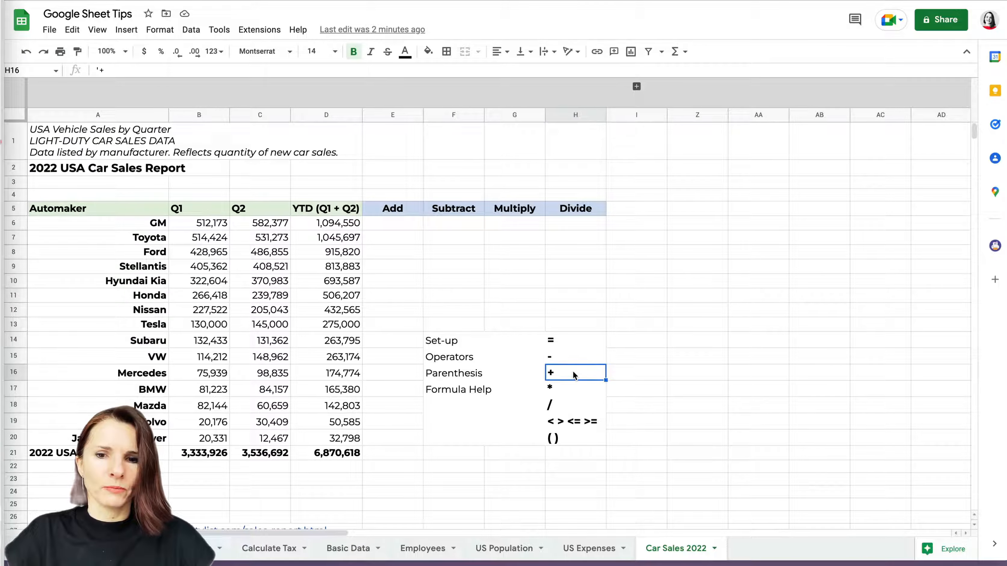
click(563, 386)
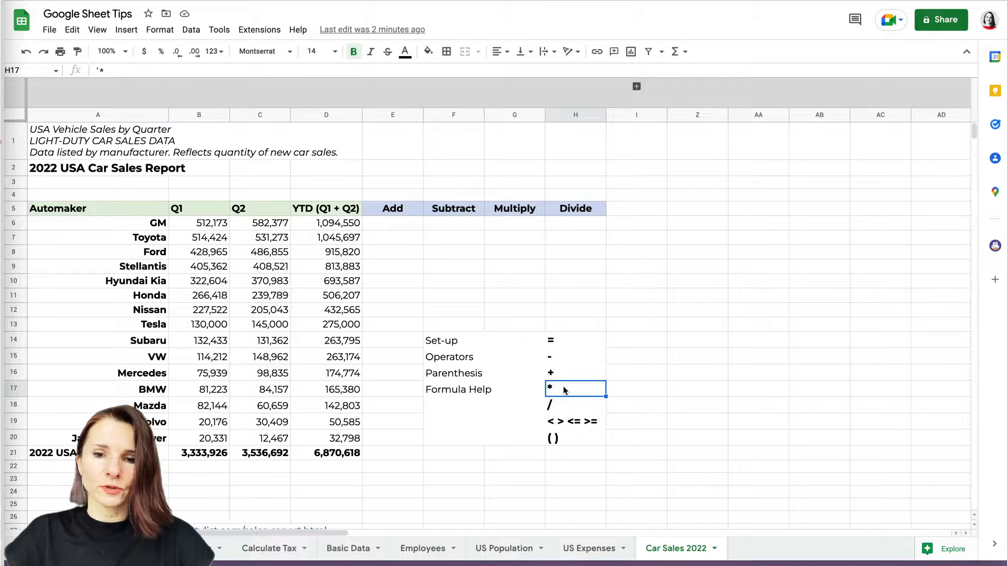
click(563, 405)
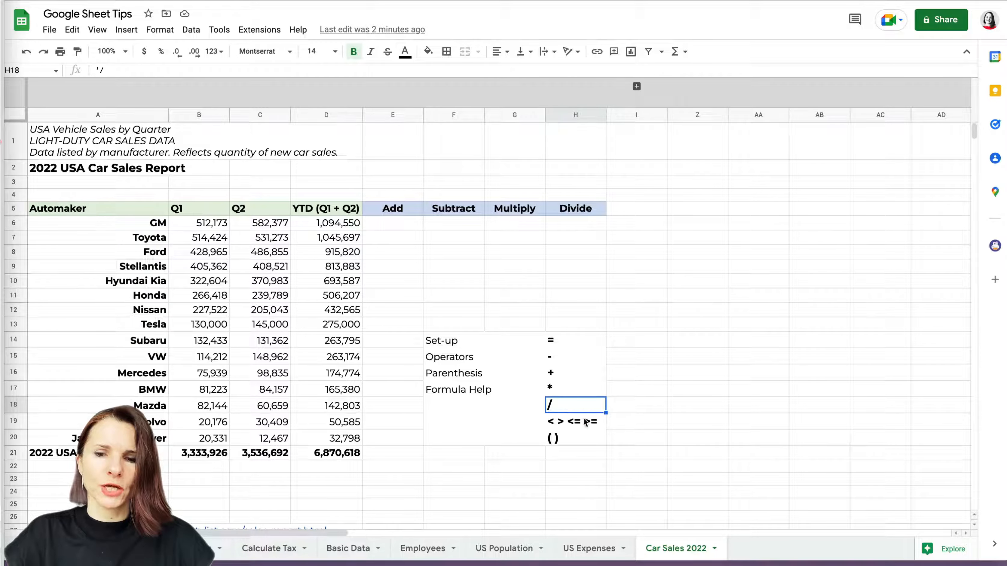
click(558, 424)
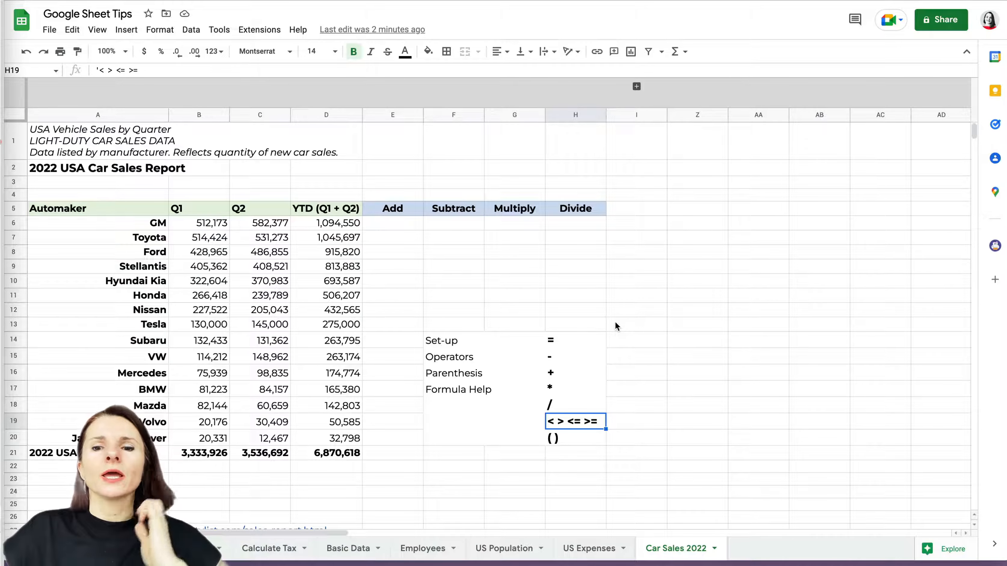
click(562, 440)
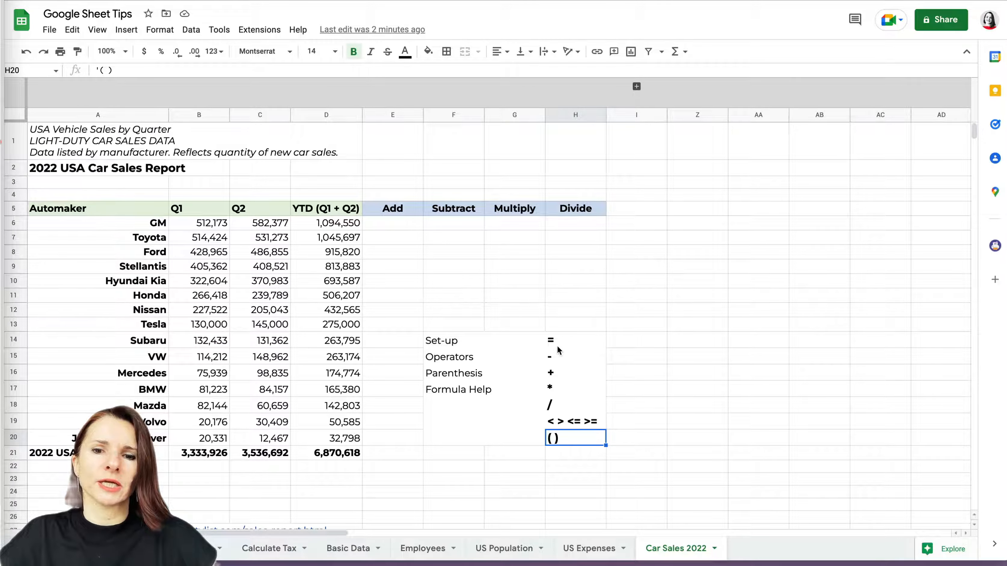
click(556, 452)
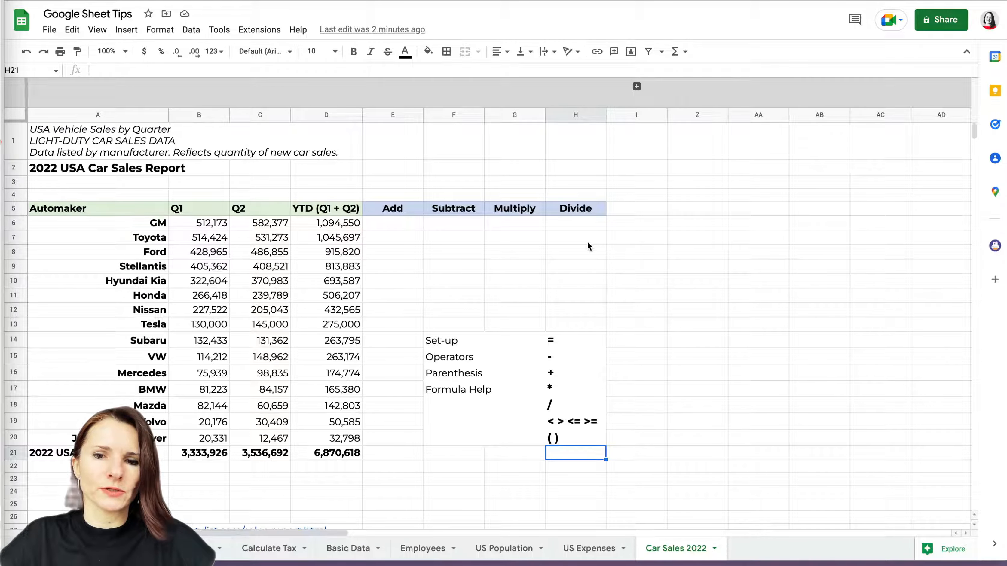
click(580, 250)
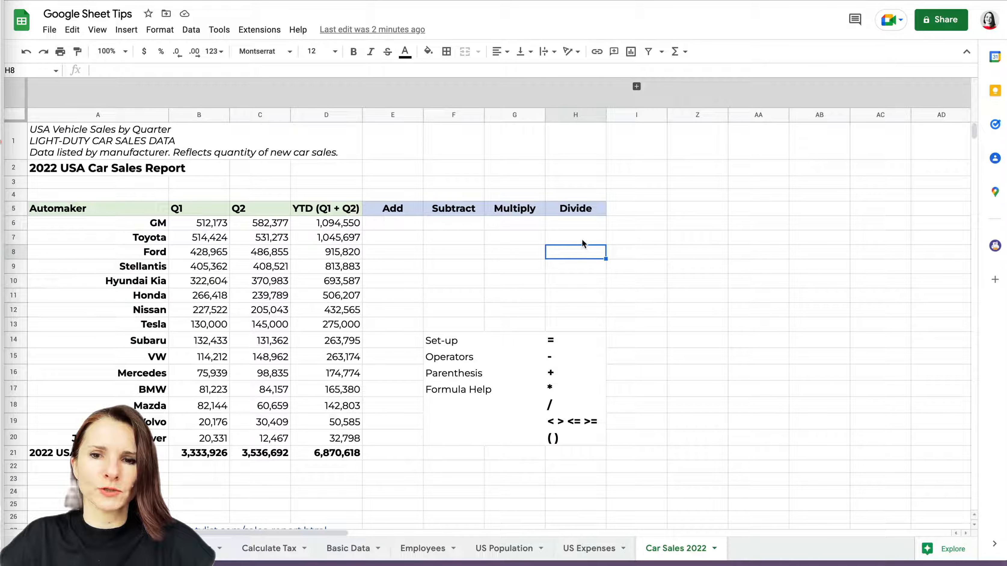
click(583, 238)
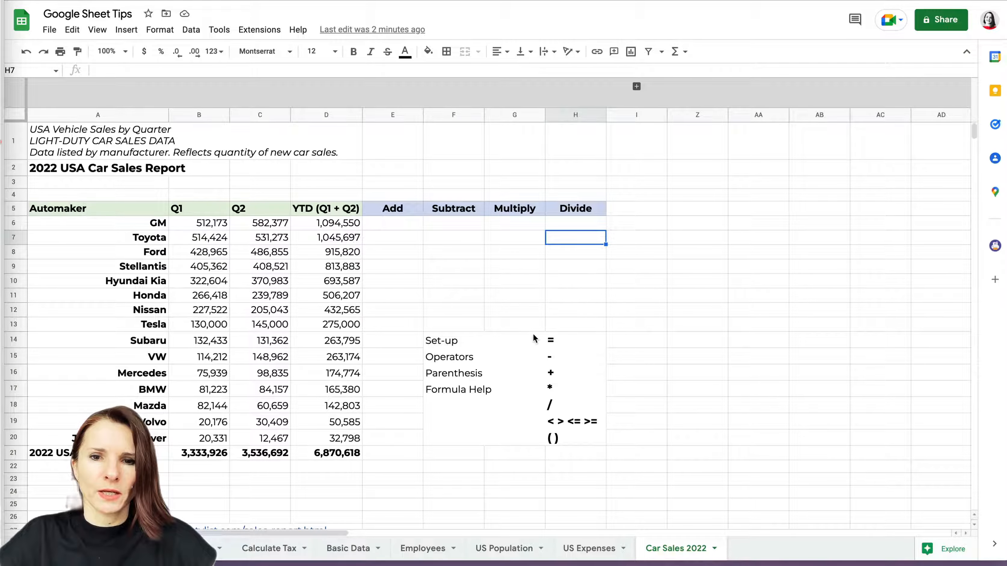
Step: Enter the formula =B6+C6+B7 in cell E6 of the Add column
click(396, 237)
click(401, 227)
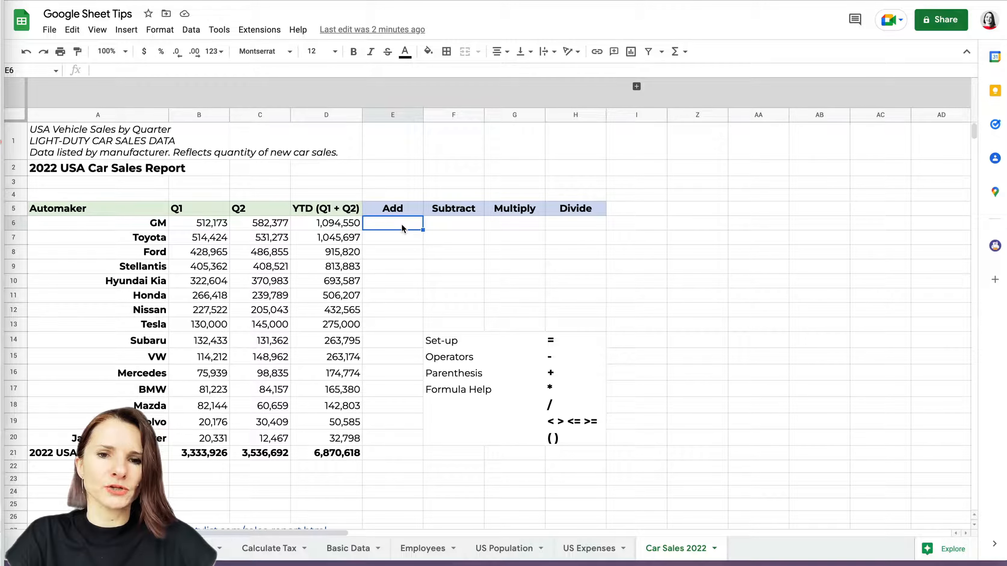
text(=)
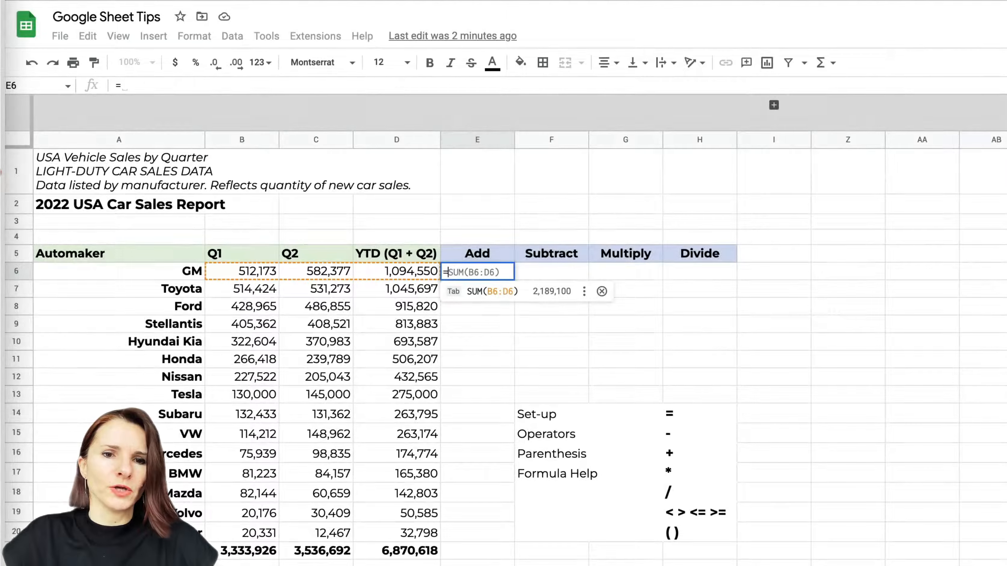
click(257, 273)
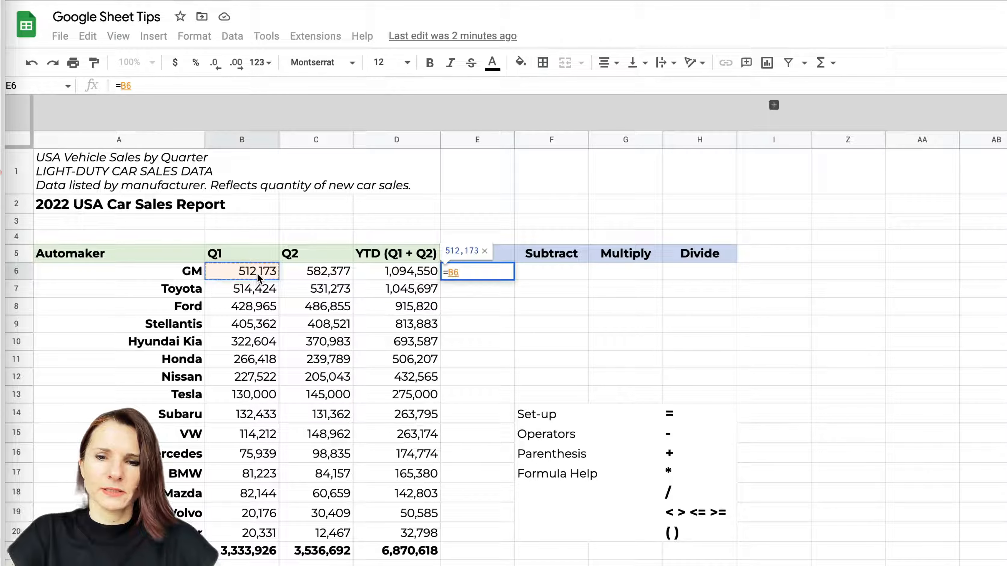
text(+)
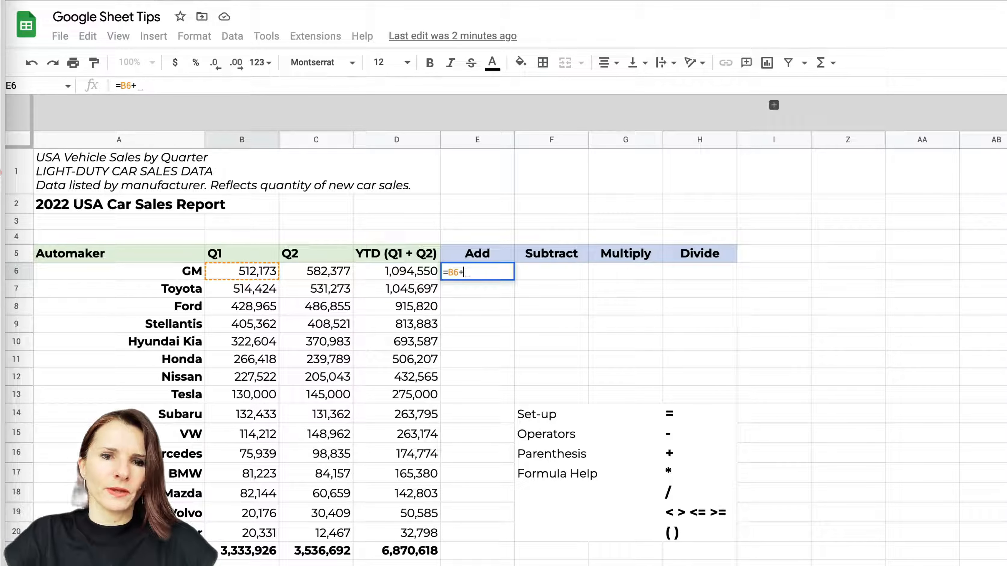
click(299, 271)
text(+)
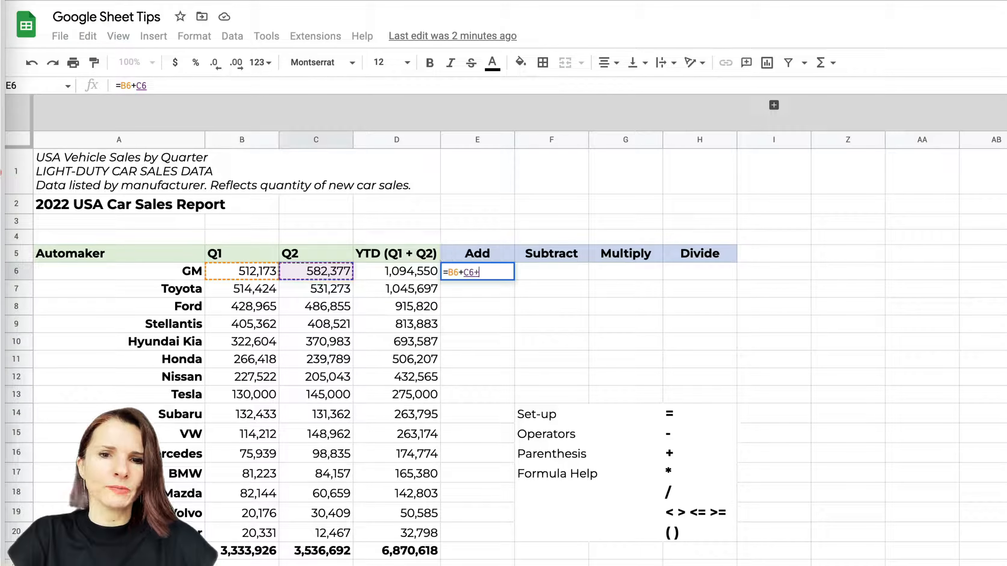
click(252, 292)
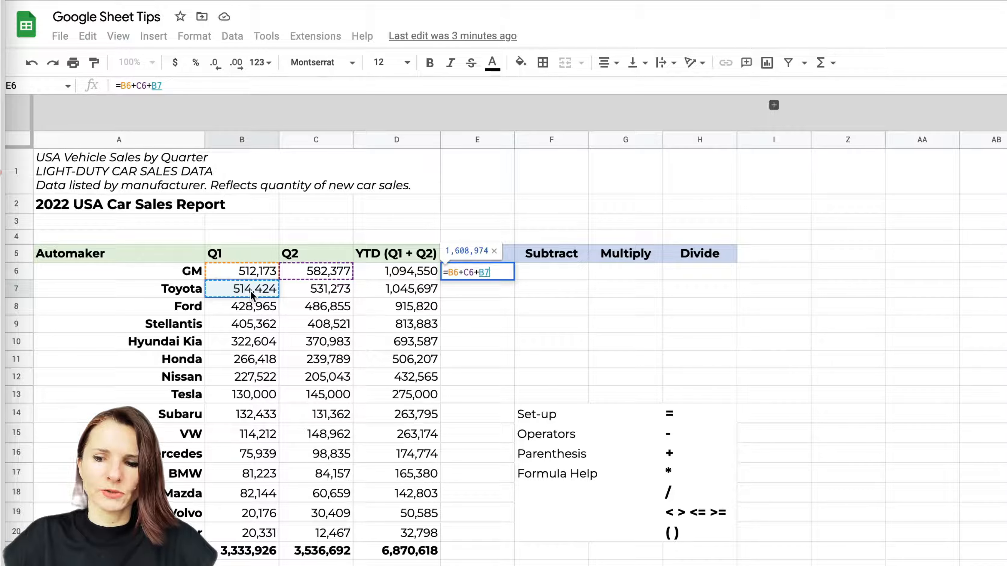
key(Return)
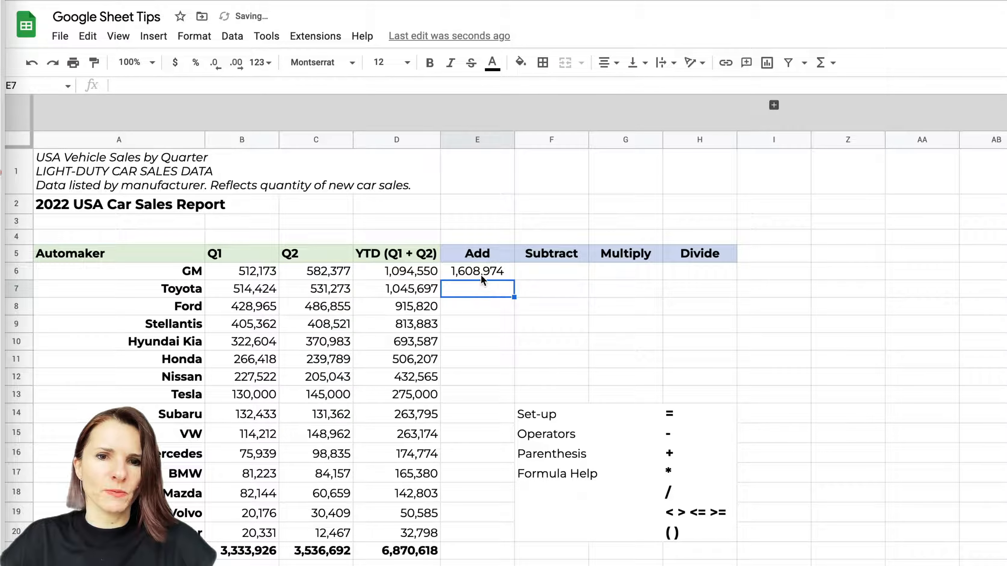
Step: Replace the formula in cell E6 with =B6+C6 to add GM's Q1 and Q2 sales, and reselect the cell
click(481, 275)
text(=)
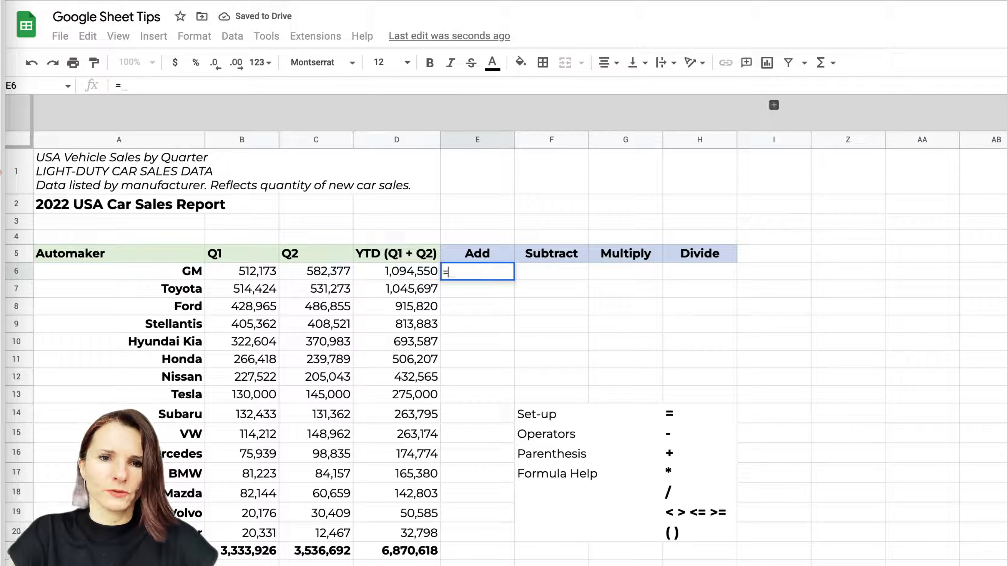
click(267, 273)
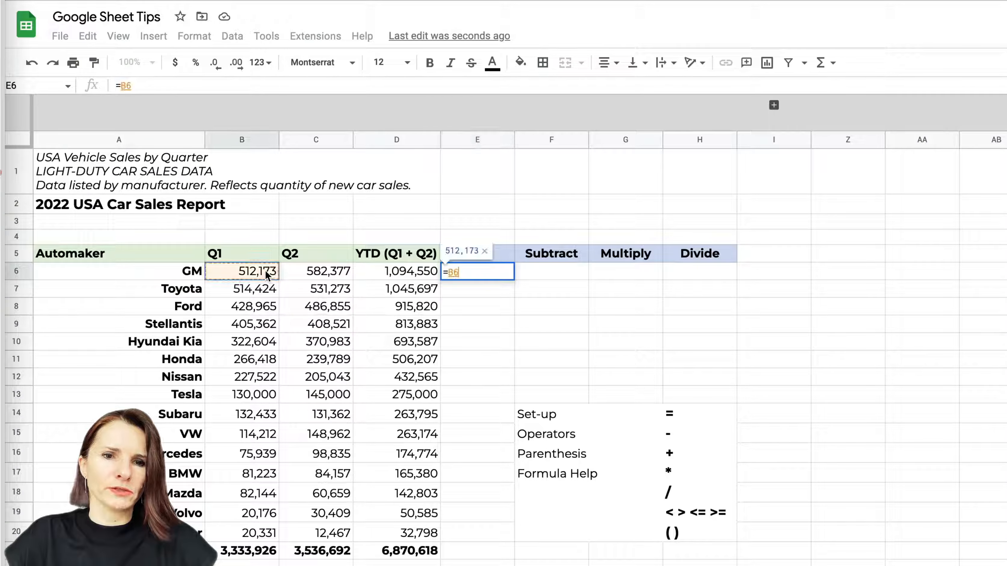
text(+)
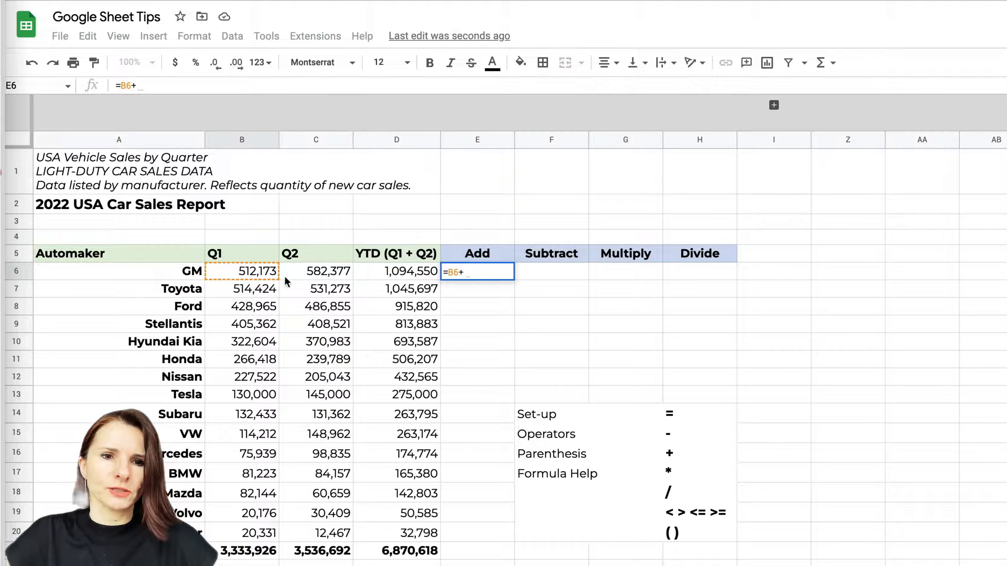
click(309, 274)
key(Return)
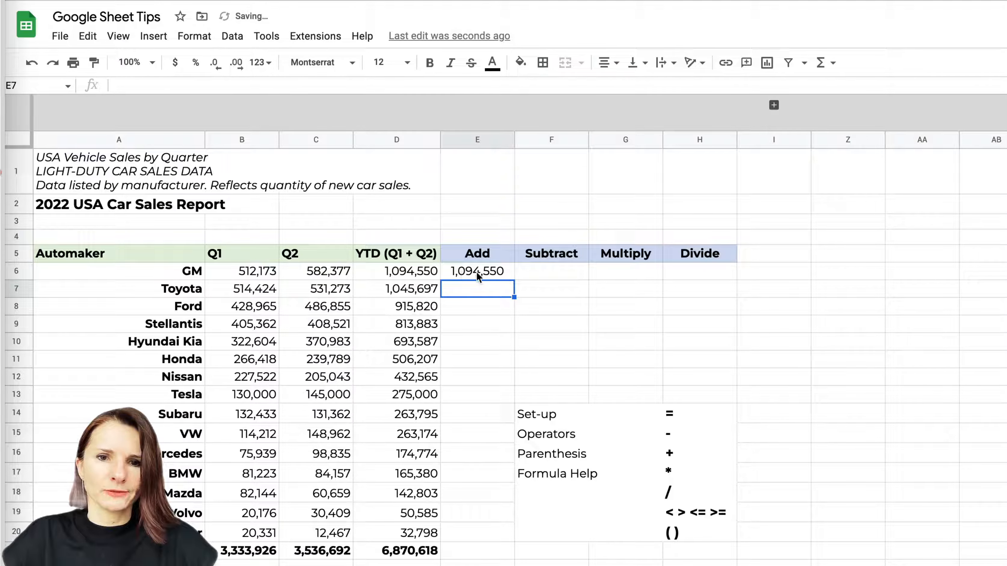
click(500, 277)
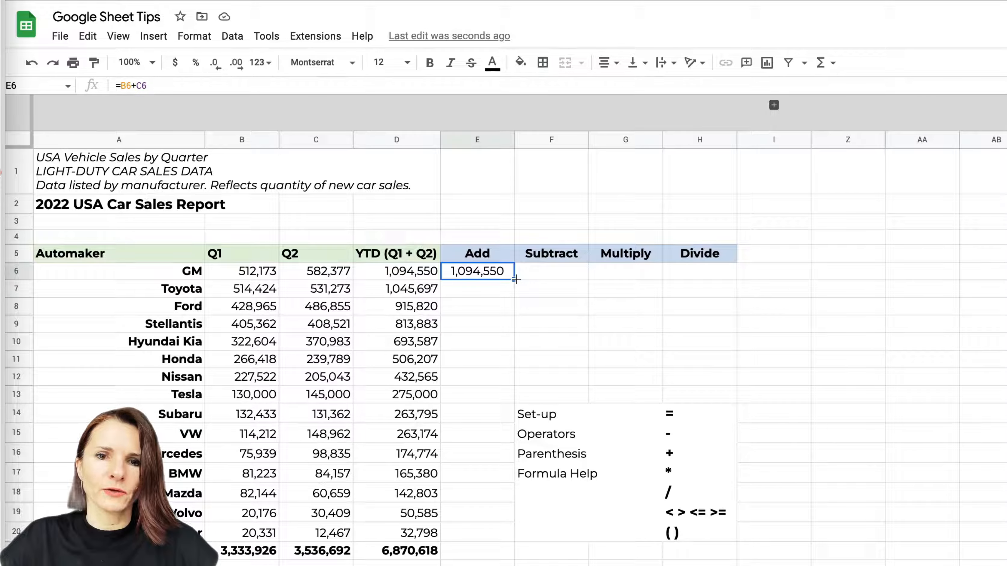
Step: Enter =D21-D13-D14 in cell F6 to subtract Tesla's and Subaru's year-to-date sales from the overall total, and review the formula
click(553, 280)
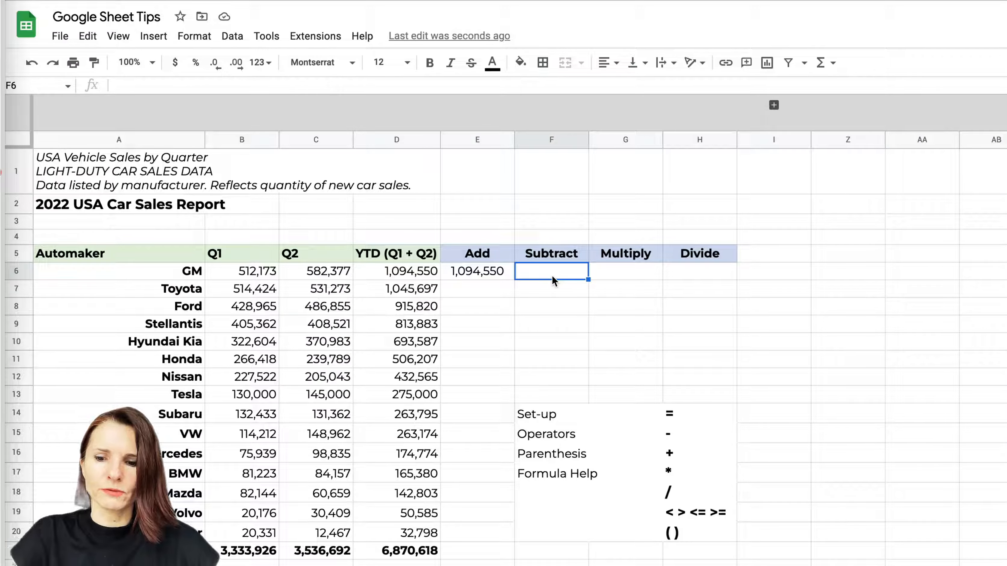
text(=)
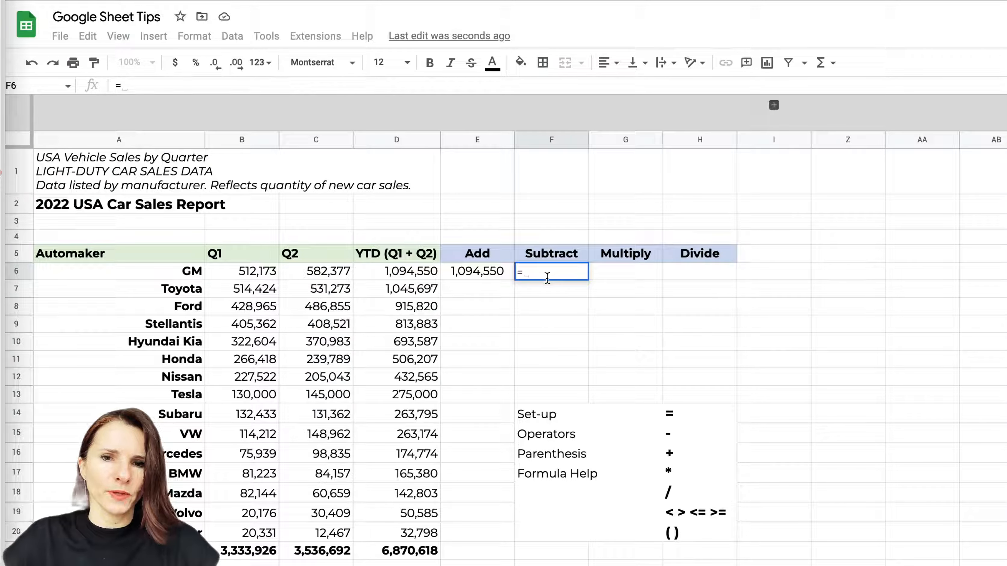
click(403, 556)
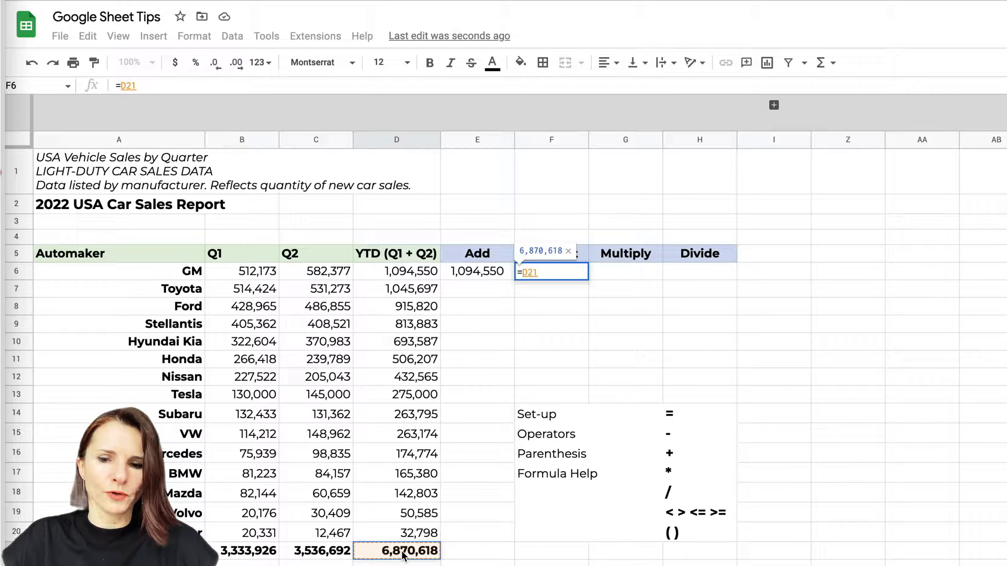
text(-)
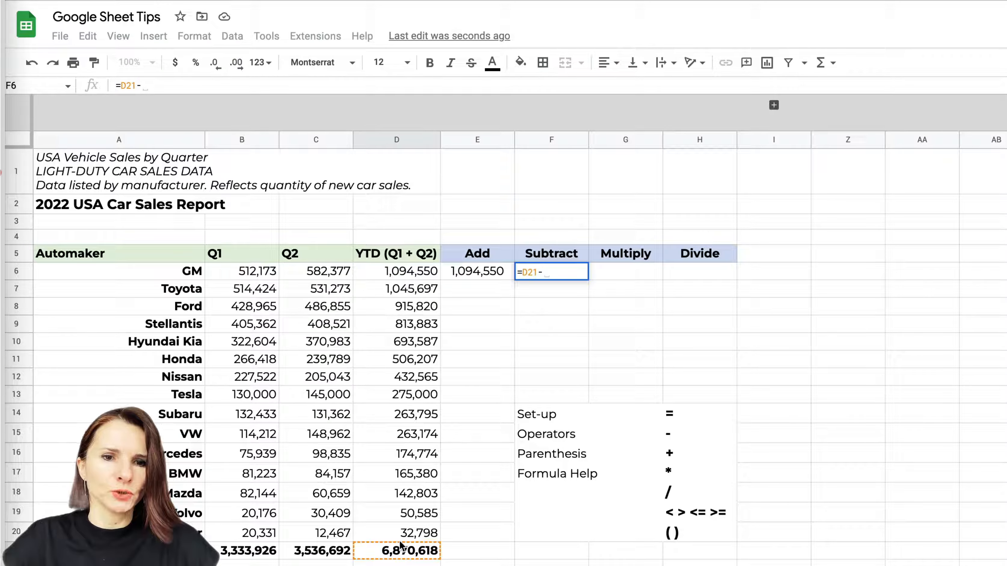
click(412, 398)
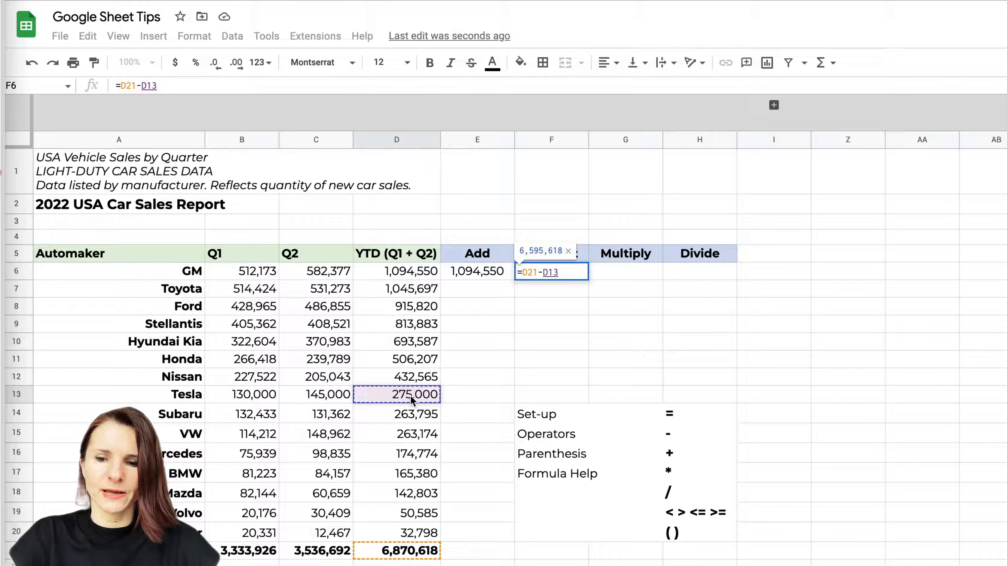
text(-)
click(406, 417)
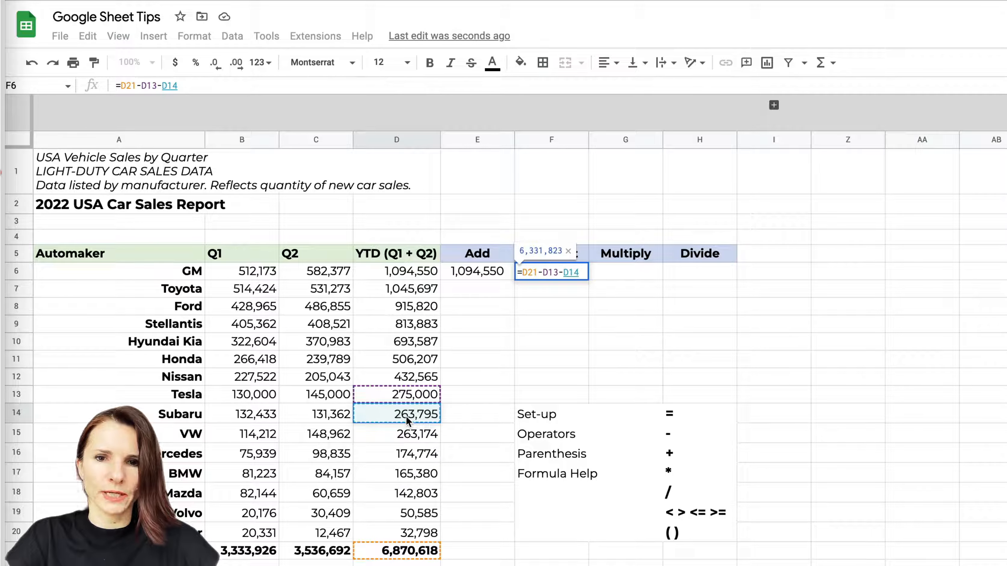
key(Return)
click(567, 273)
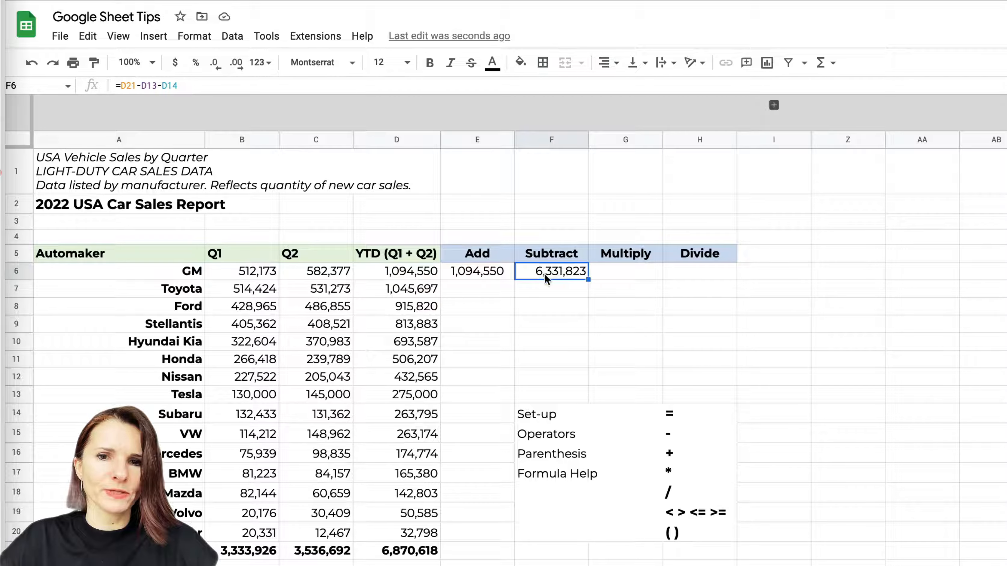
click(301, 89)
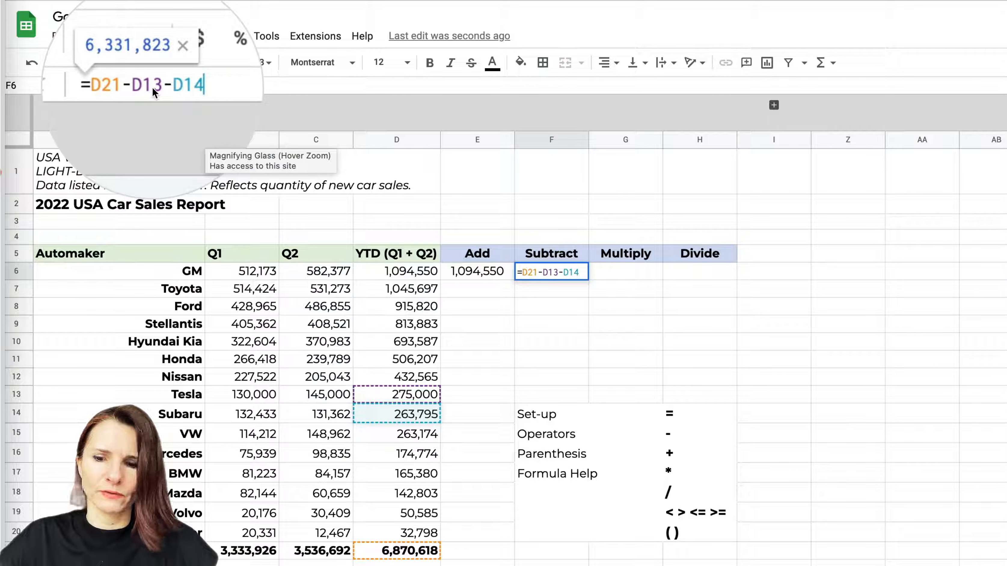
key(Return)
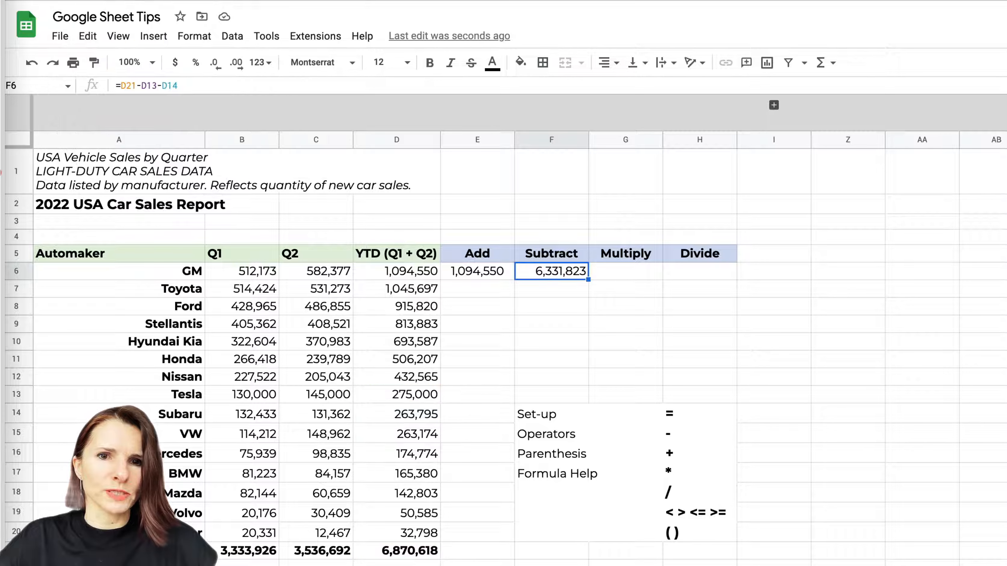
Step: Enter =(B6+C6)*2 in cell G6 of the Multiply column to double GM's combined Q1 and Q2 sales
click(625, 274)
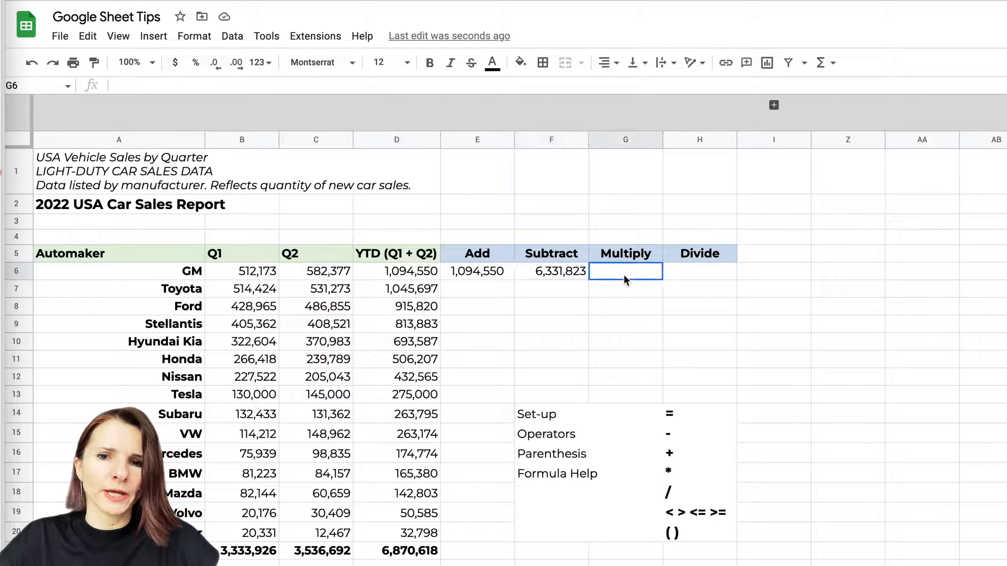
text(=)
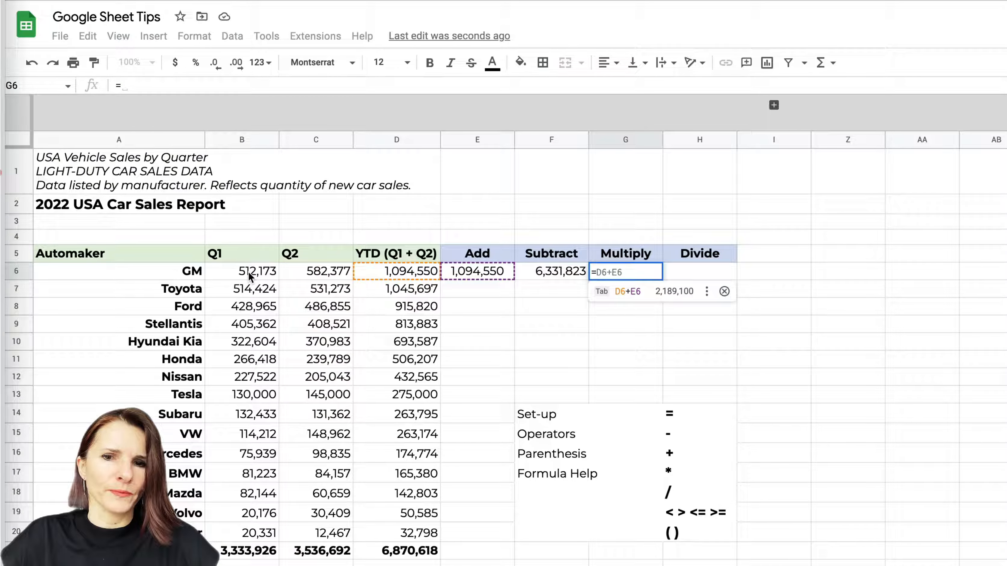
key(Escape)
text(=)
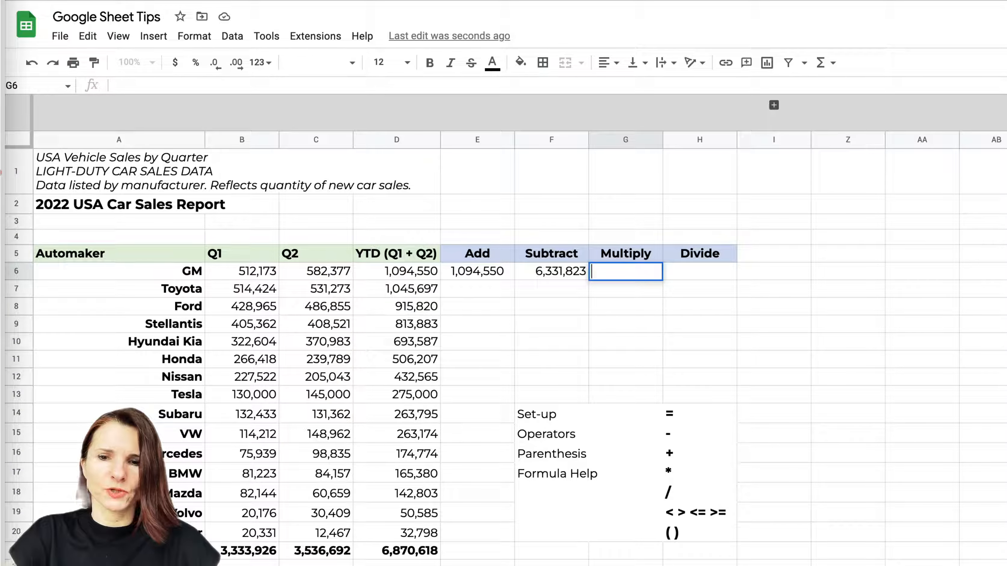
text(()
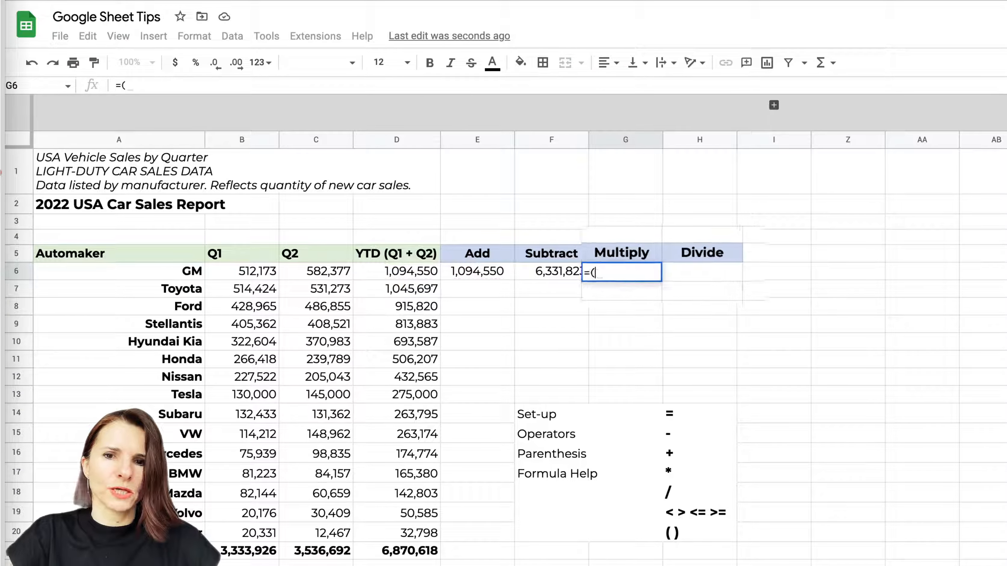
click(259, 274)
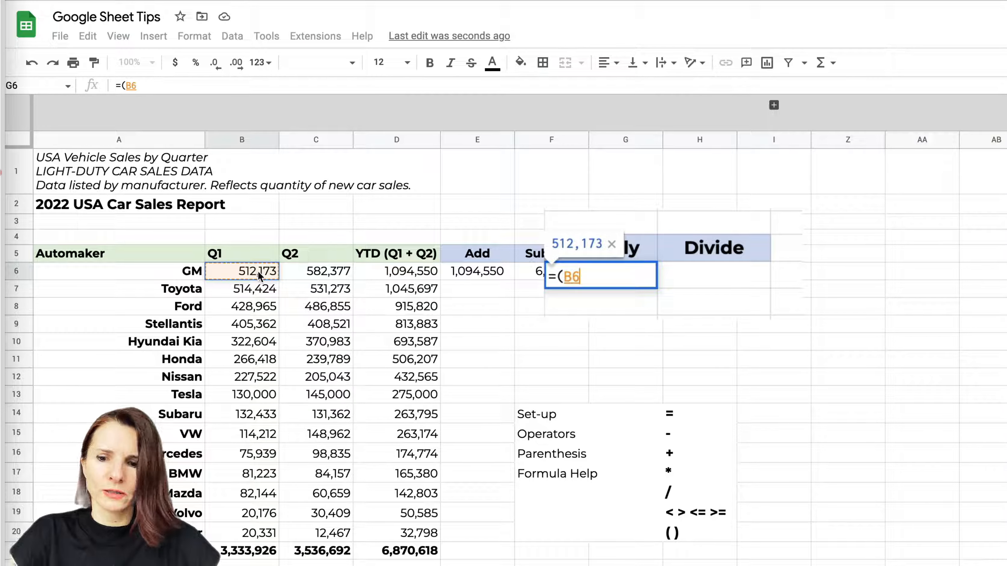
text(+)
click(310, 276)
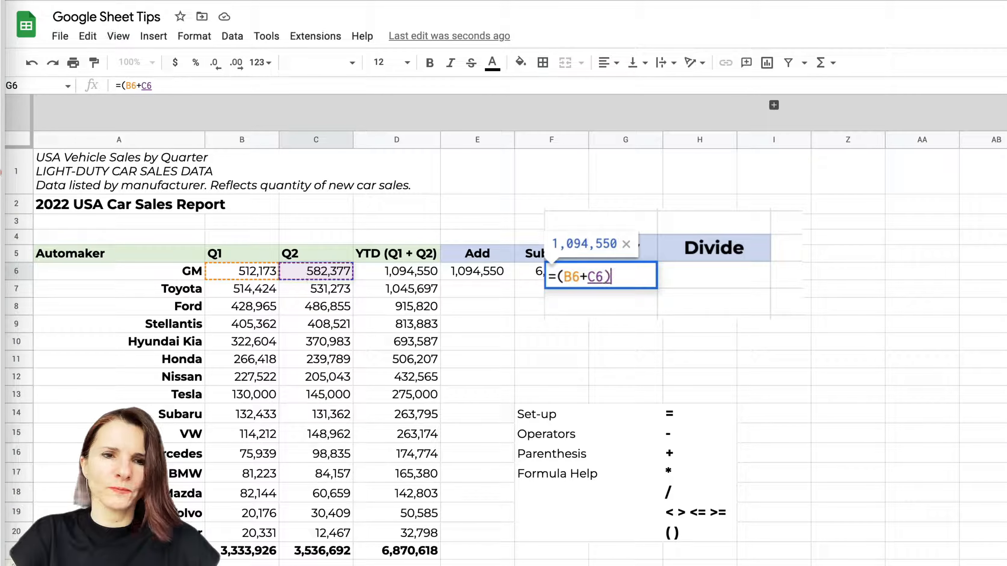
text()*2)
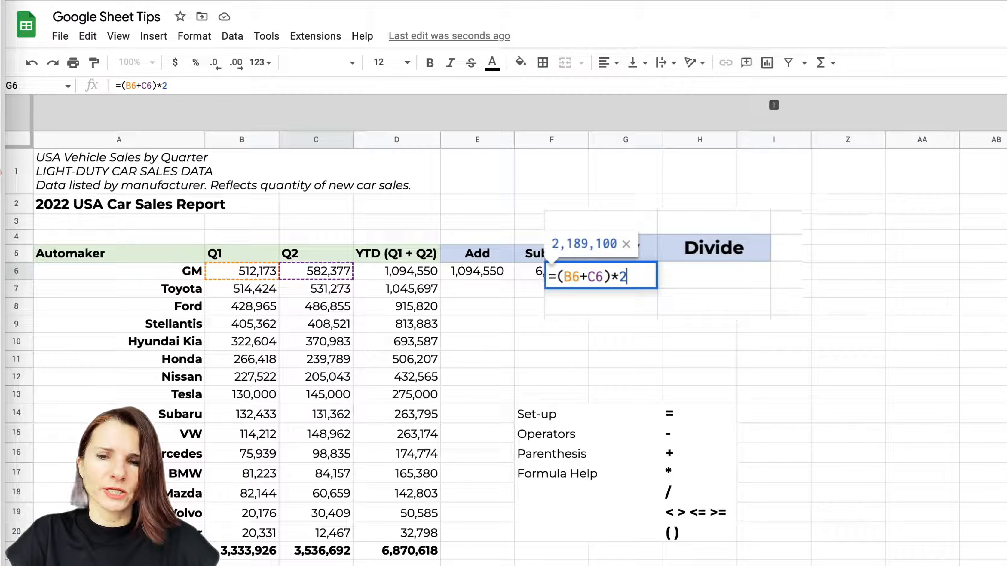
key(Return)
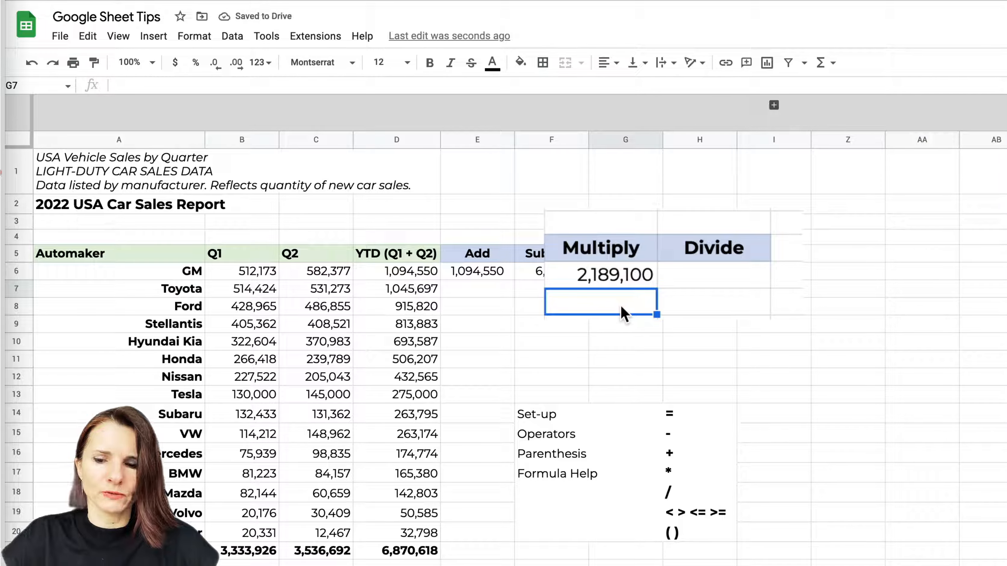
Step: Try the formula =B6+C6*2 without parentheses in cell G7, review it, and clear the cell
text(=)
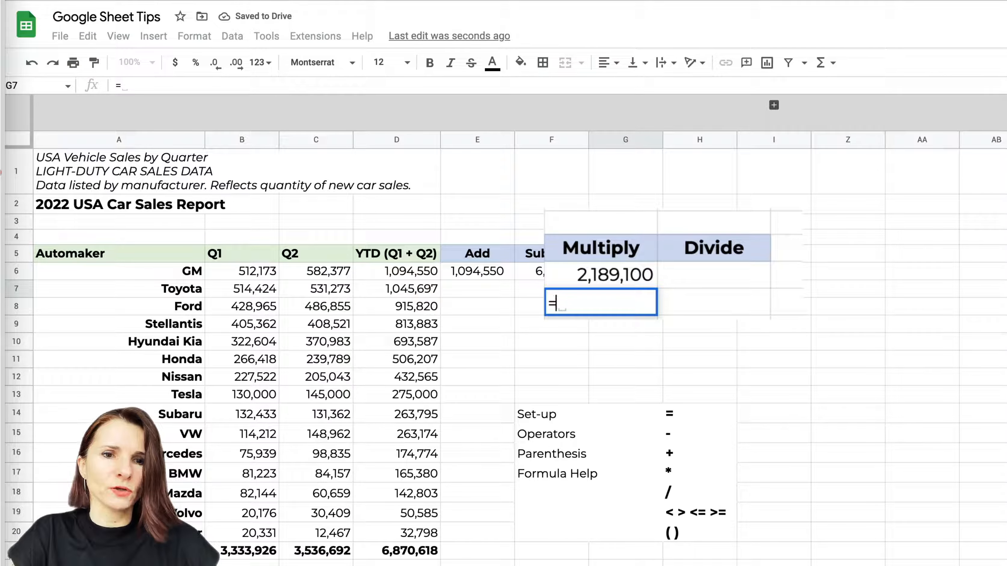
click(272, 276)
text(+)
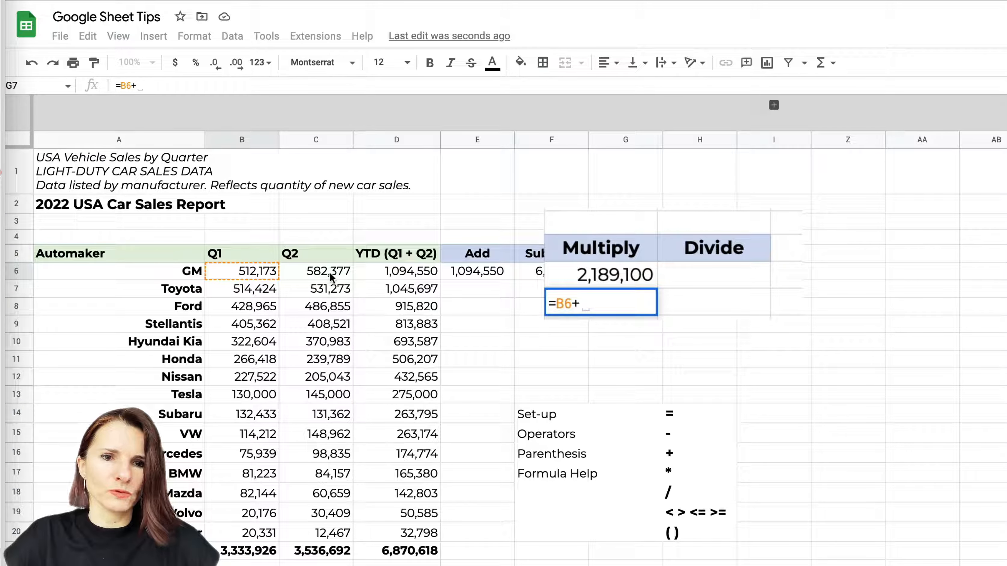
click(331, 277)
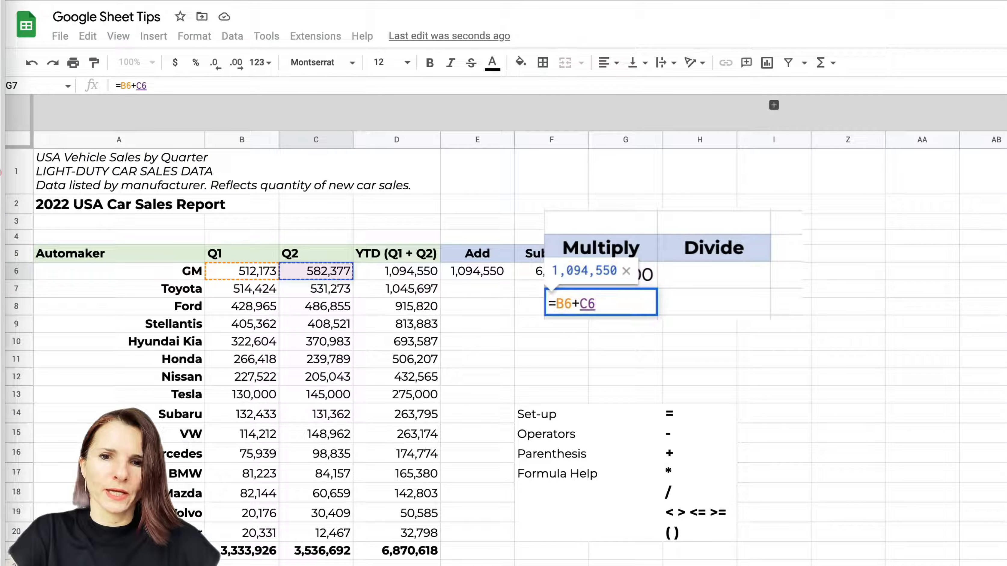
text(*2)
key(Return)
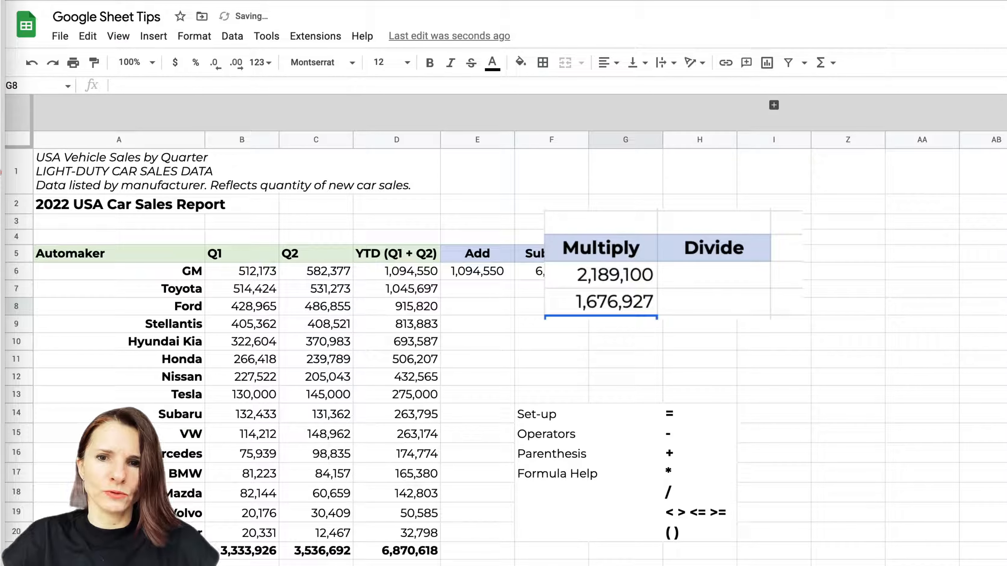
click(608, 303)
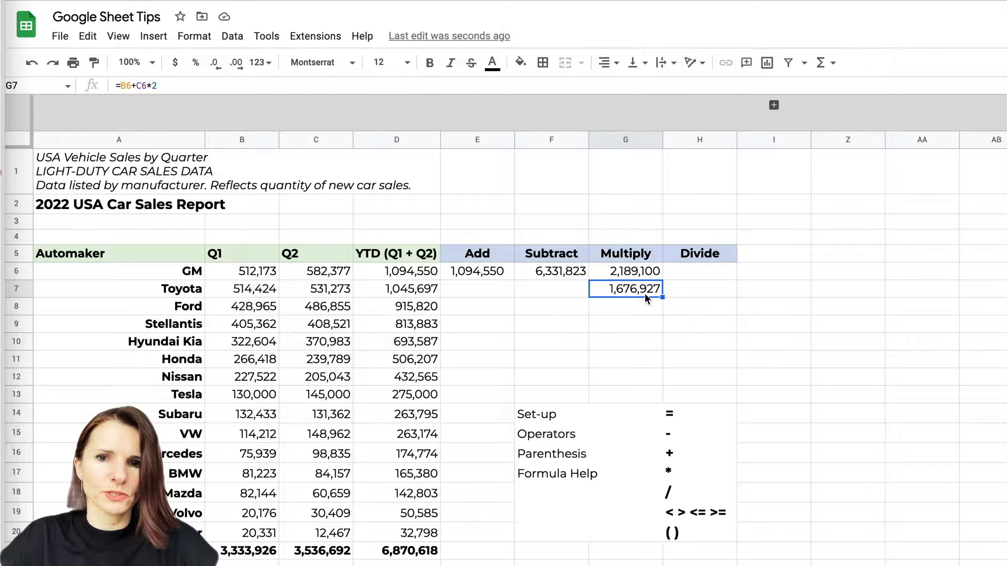
click(297, 88)
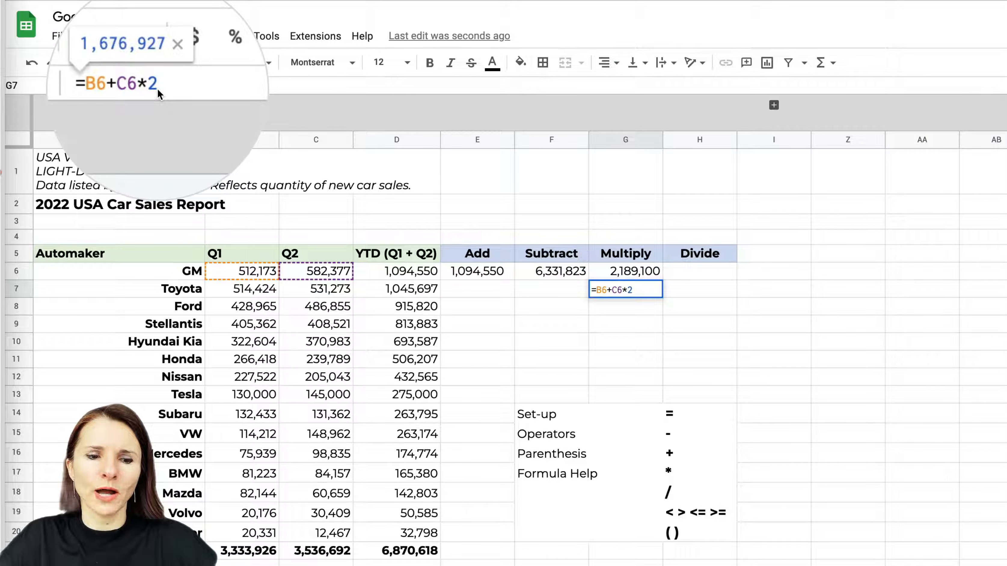
key(Escape)
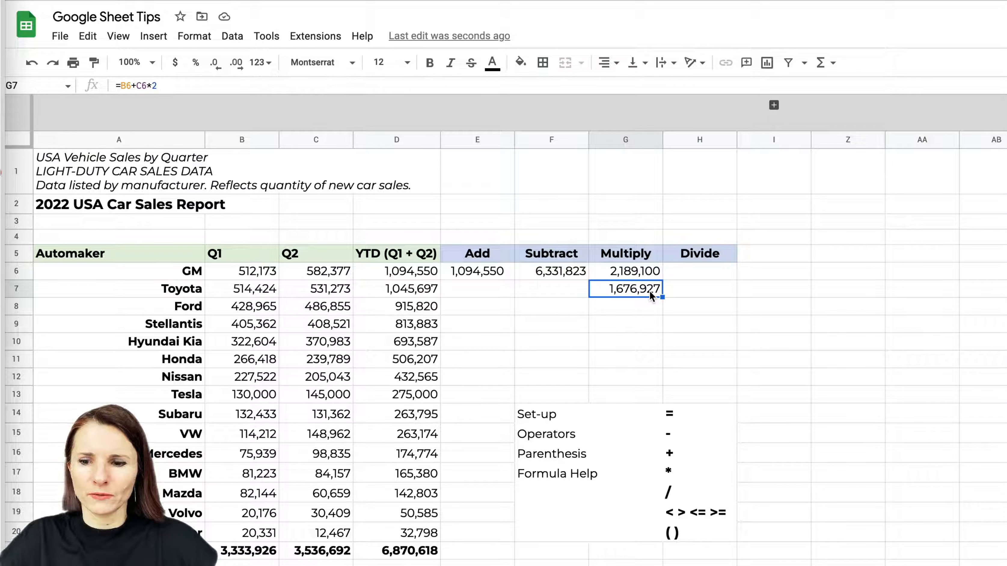
key(Delete)
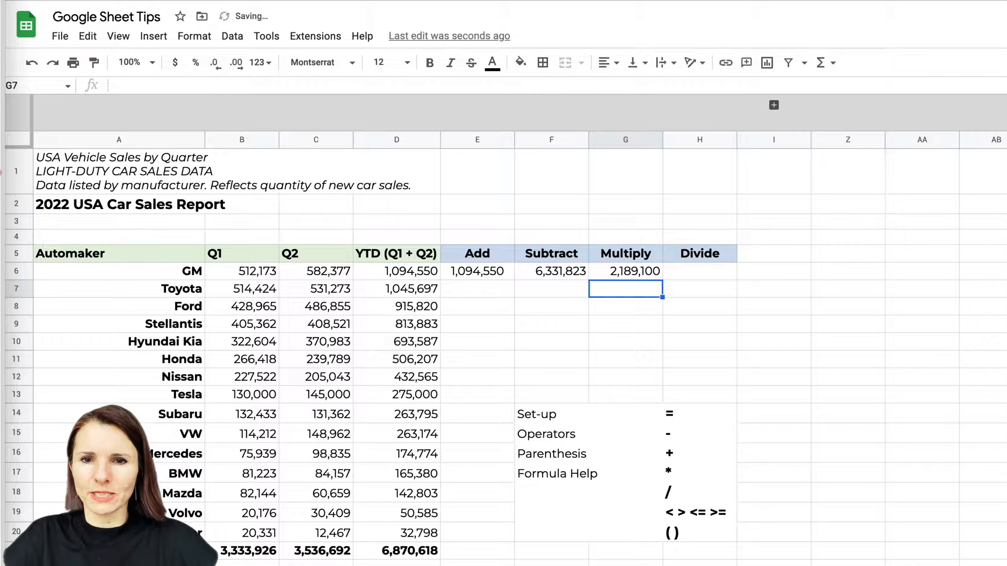
Step: Compare the parenthesised multiplication formula in cell G6 with GM's year-to-date formula in cell D6
click(639, 271)
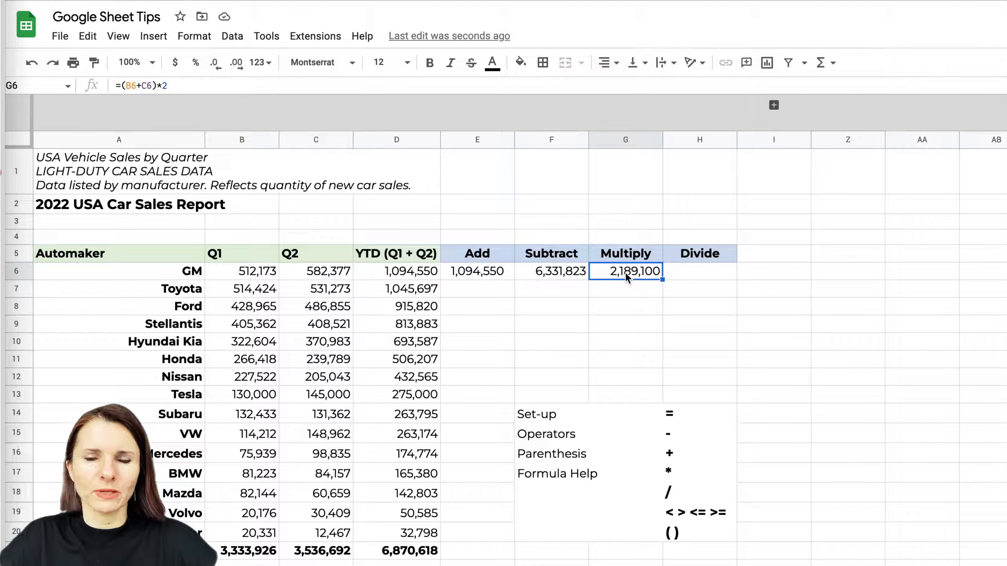
click(412, 268)
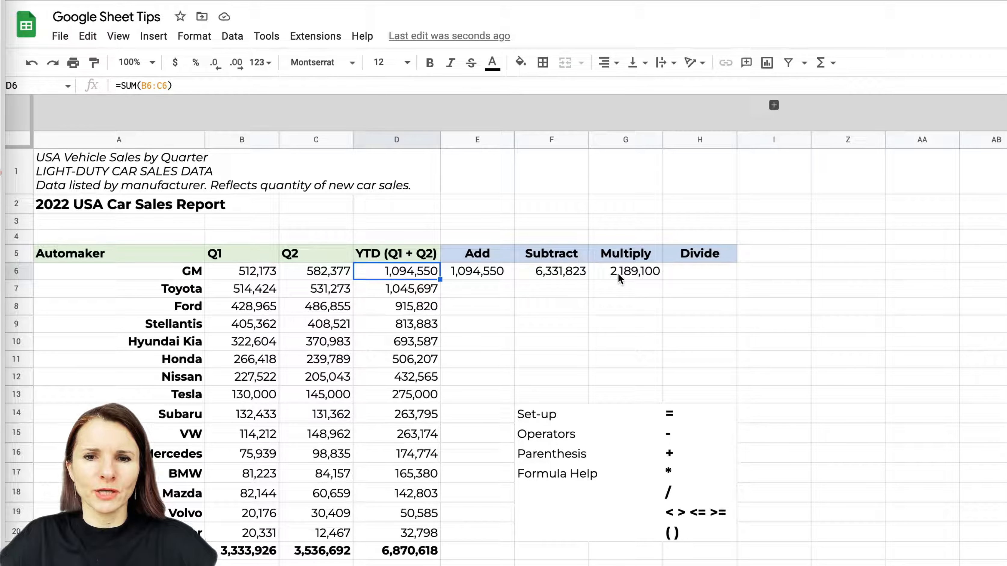
click(634, 273)
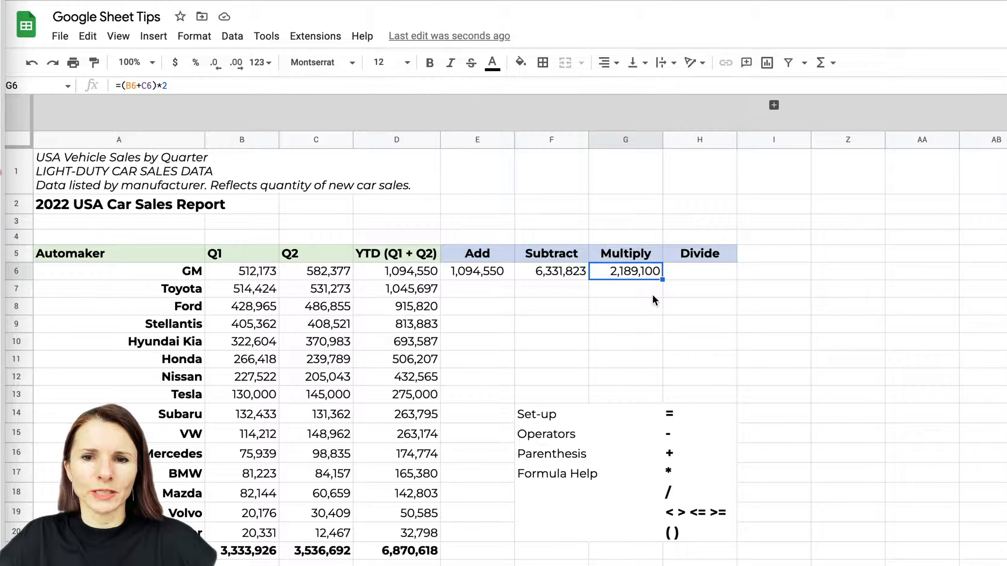
Step: Enter =D21/15 in cell H6 of the Divide column to divide the year-to-date total by 15, and check the formula
click(701, 273)
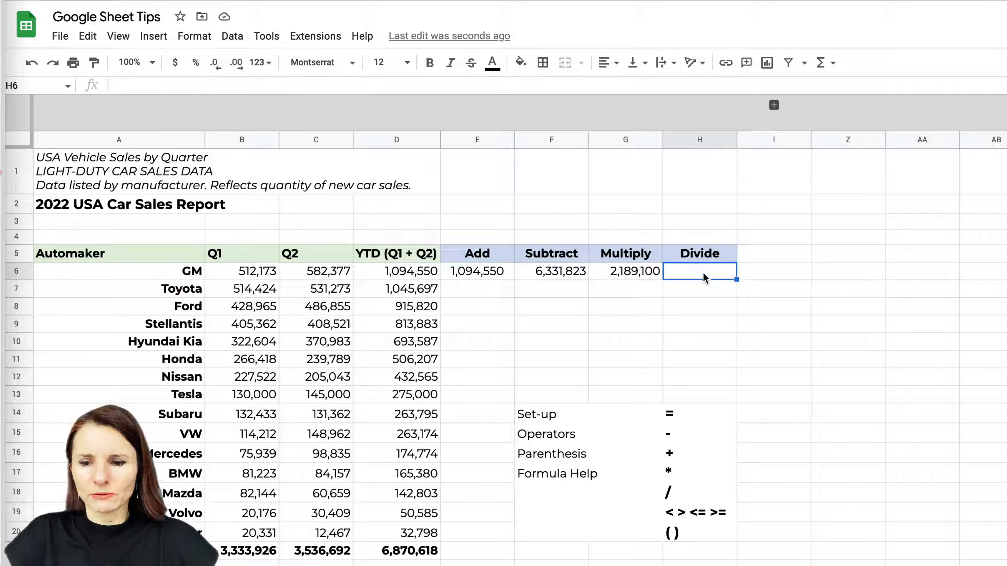
text(=)
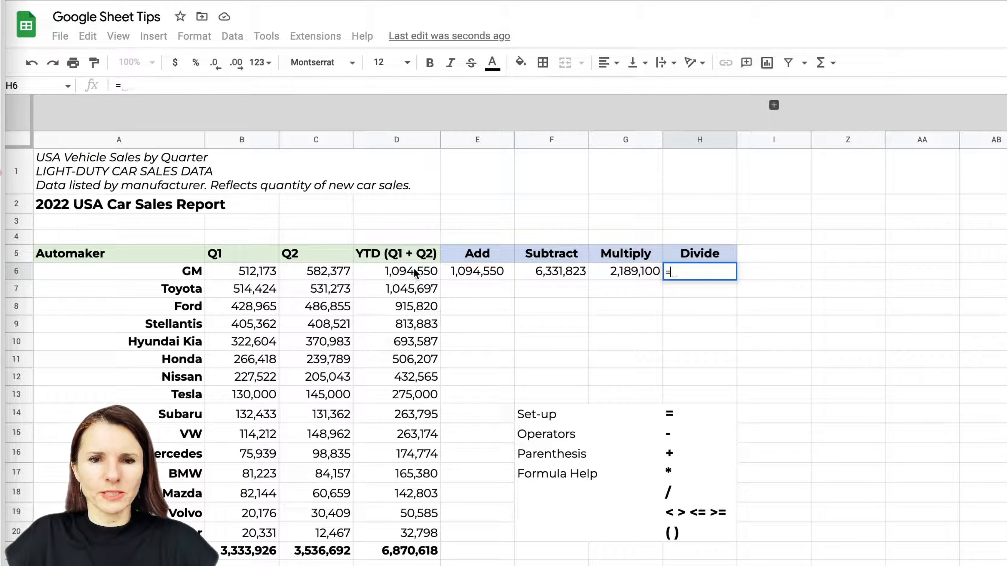
click(401, 552)
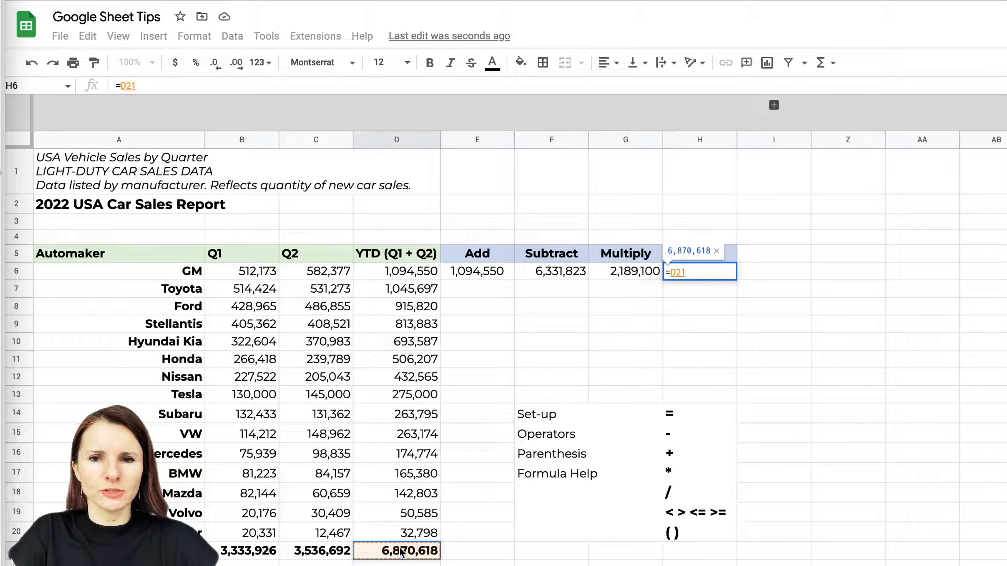
text(/)
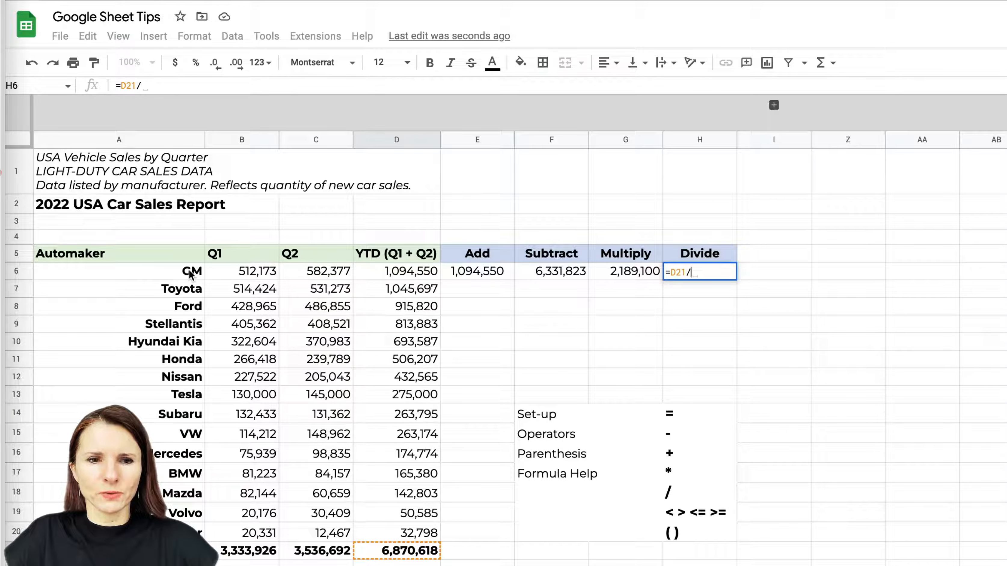
text(15)
key(Return)
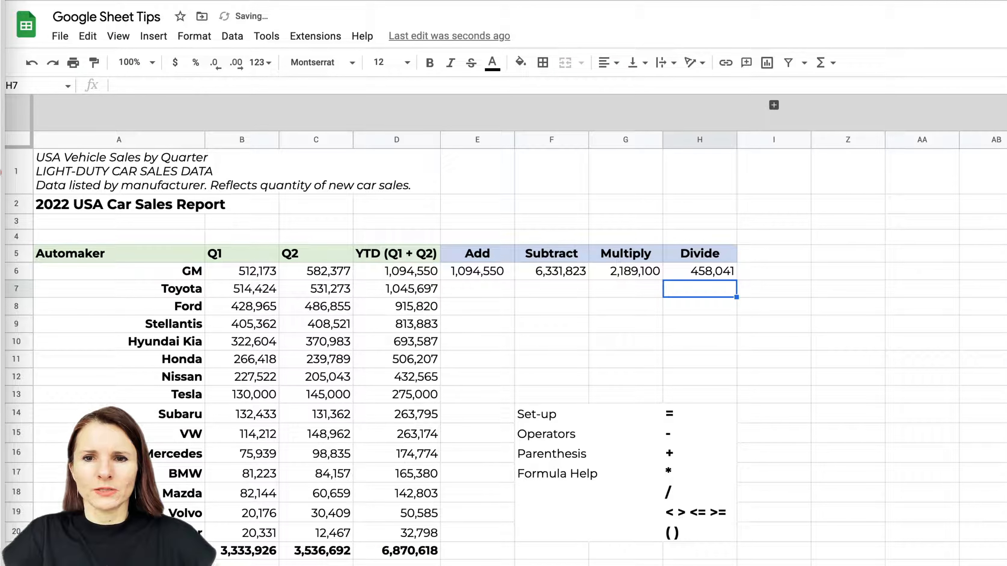
click(724, 273)
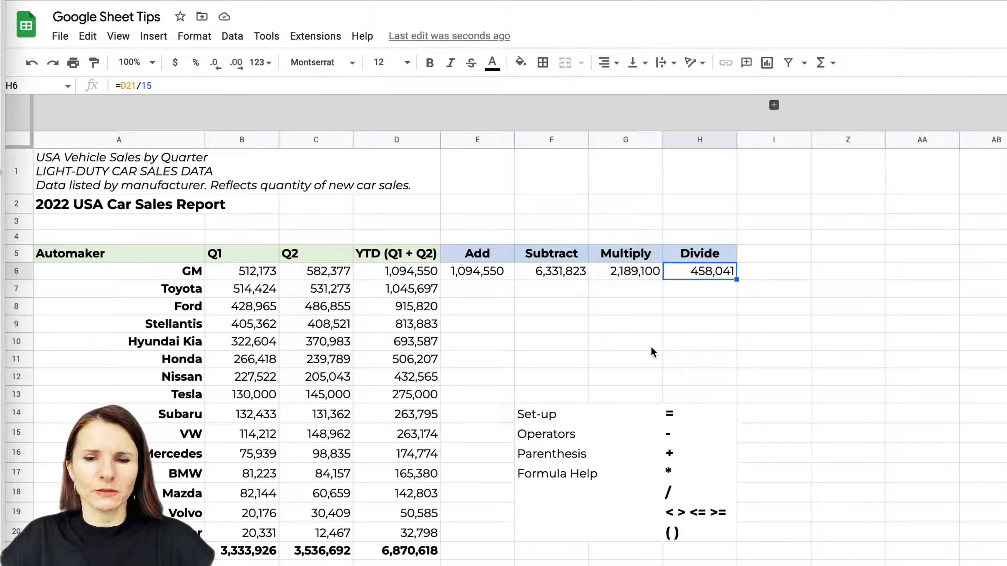
click(726, 292)
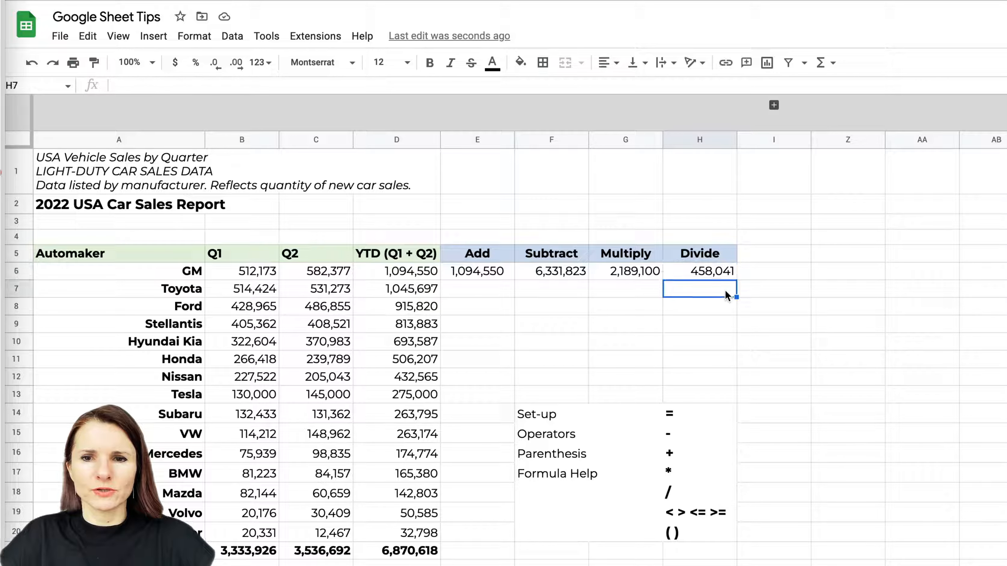
Step: Review the division formula in cell H6 of the Divide column
click(727, 269)
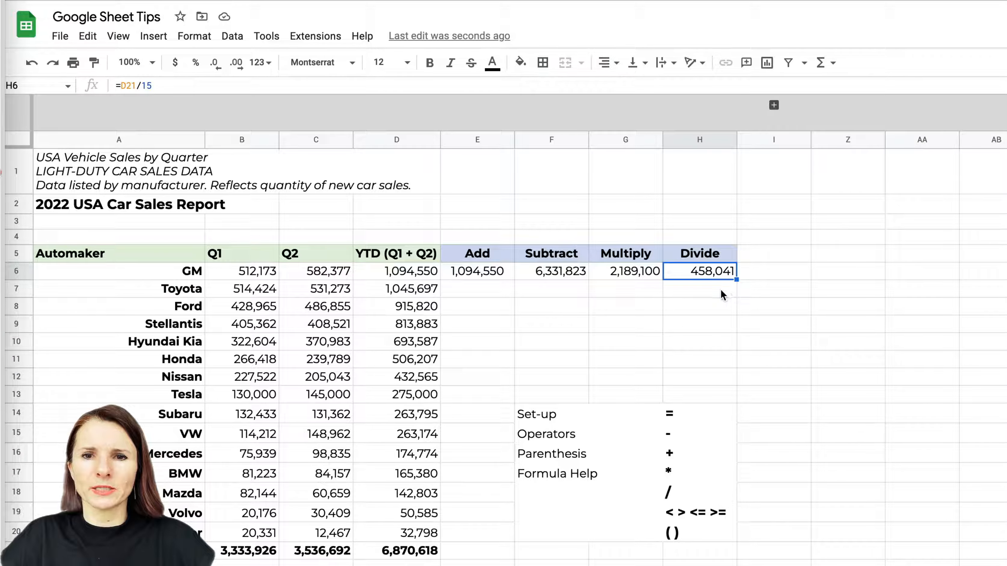
click(480, 291)
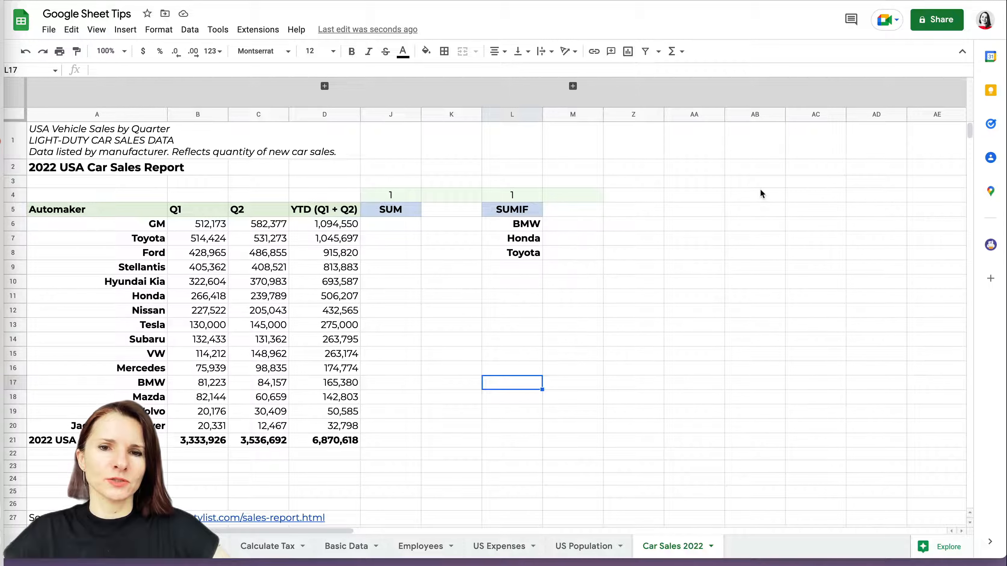
Step: Enter =sum(B6:C6) in cell J6 of the SUM column to add GM's Q1 and Q2 sales
click(398, 229)
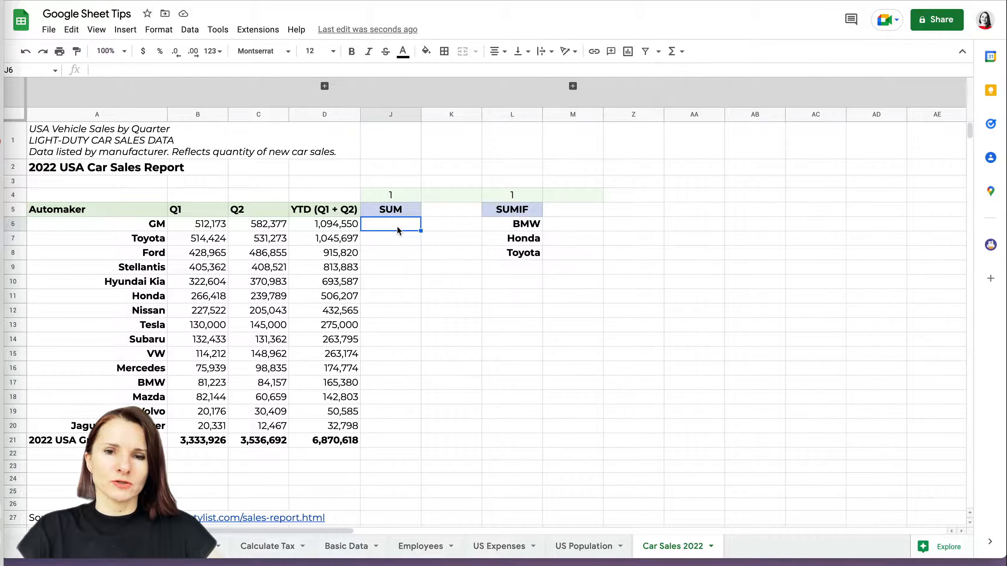
text(=s)
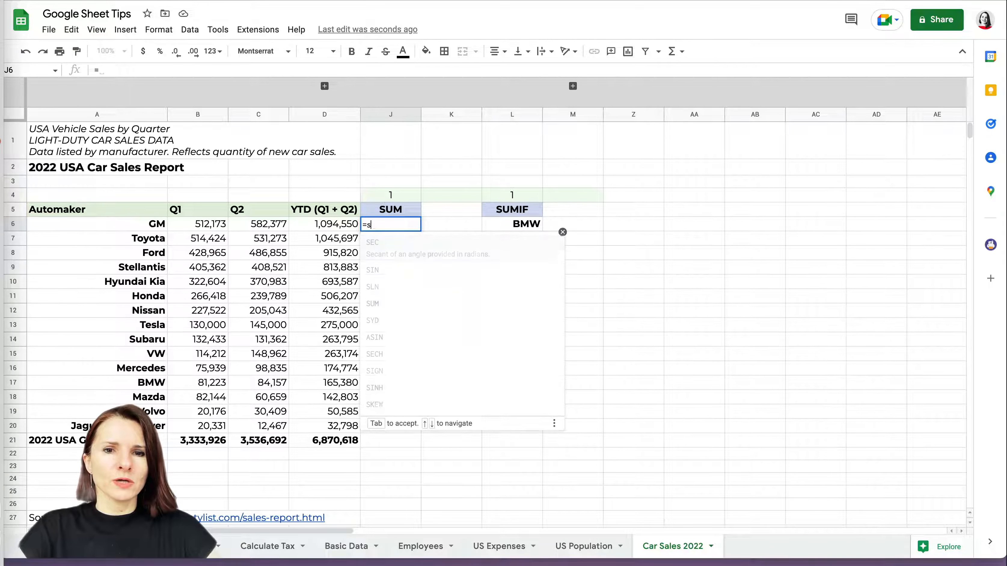
text(um()
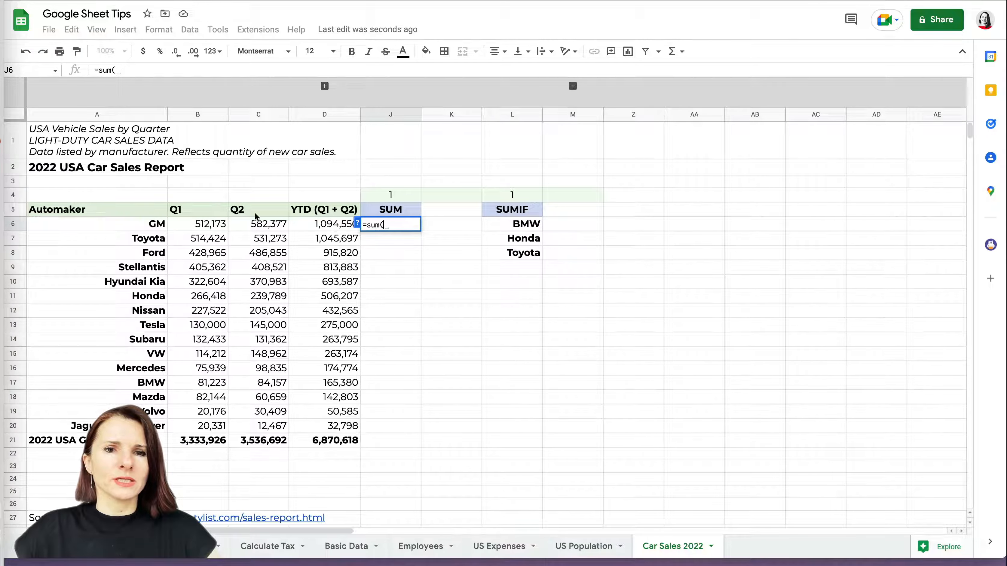
drag(200, 223, 257, 229)
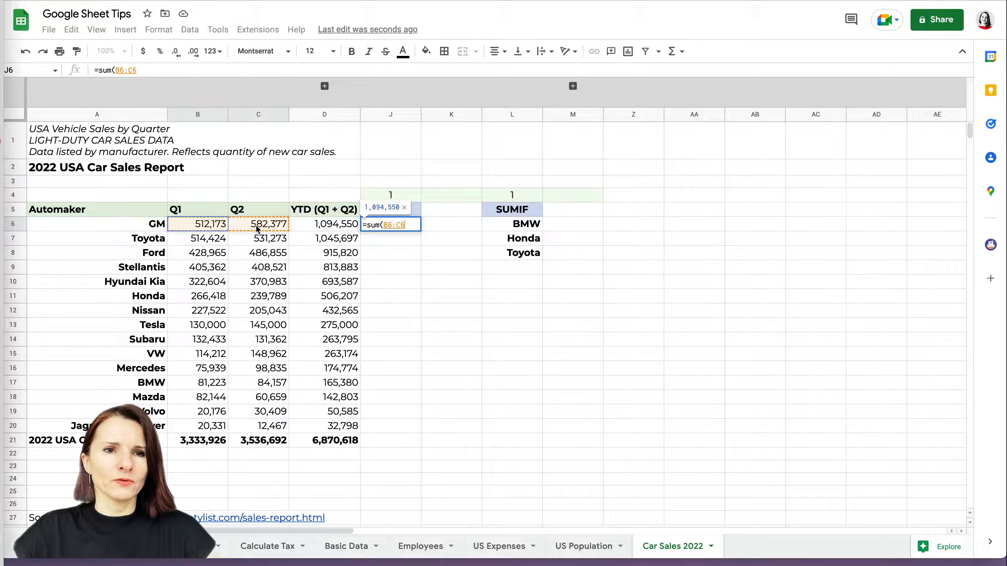
text())
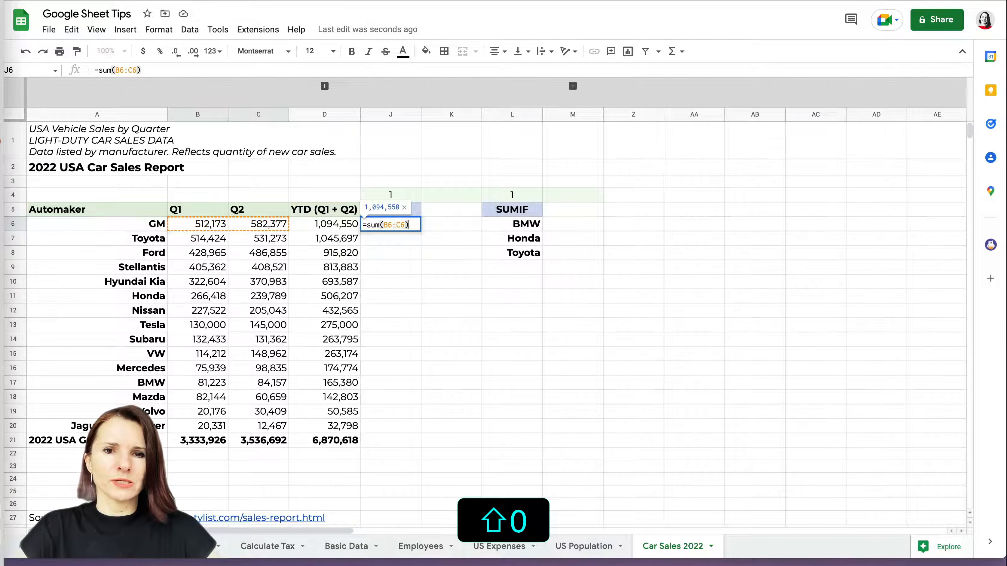
key(Return)
Step: Copy the SUM formula from cell J6 into cells J7:J11
click(404, 226)
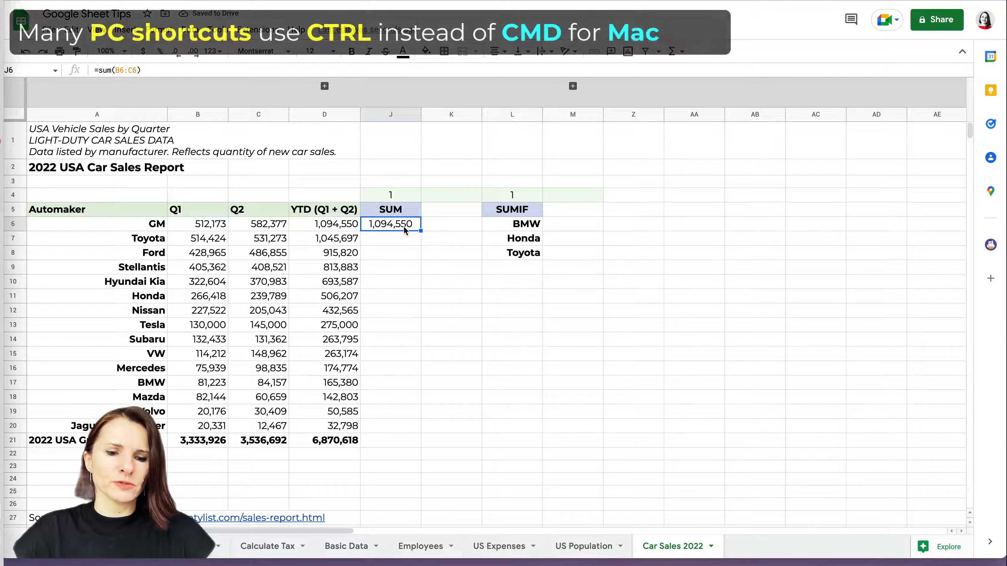
key(super+c)
drag(399, 242, 393, 302)
key(super+v)
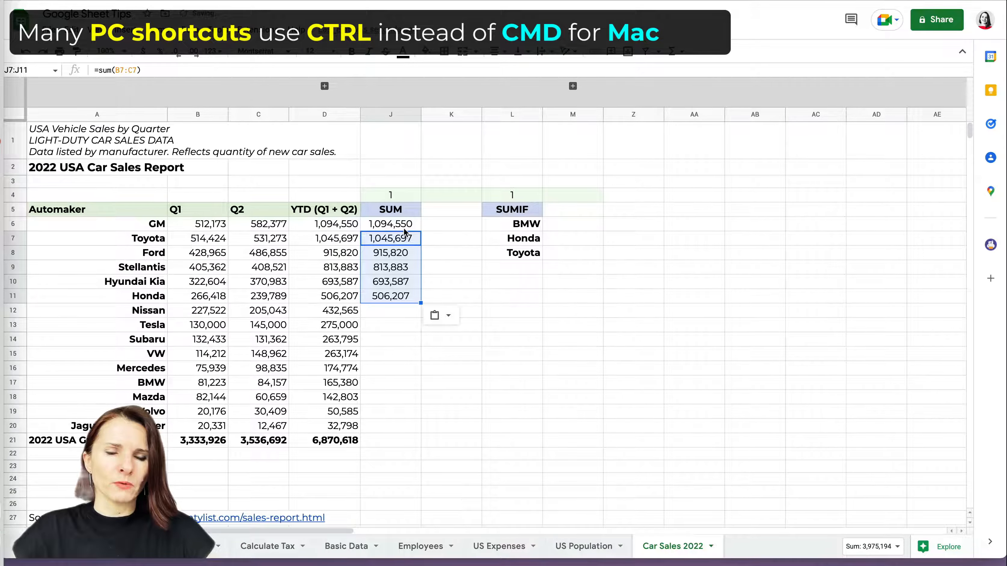
Step: Fill the SUM formula in cell J6 down the column through the totals in row 21
click(404, 228)
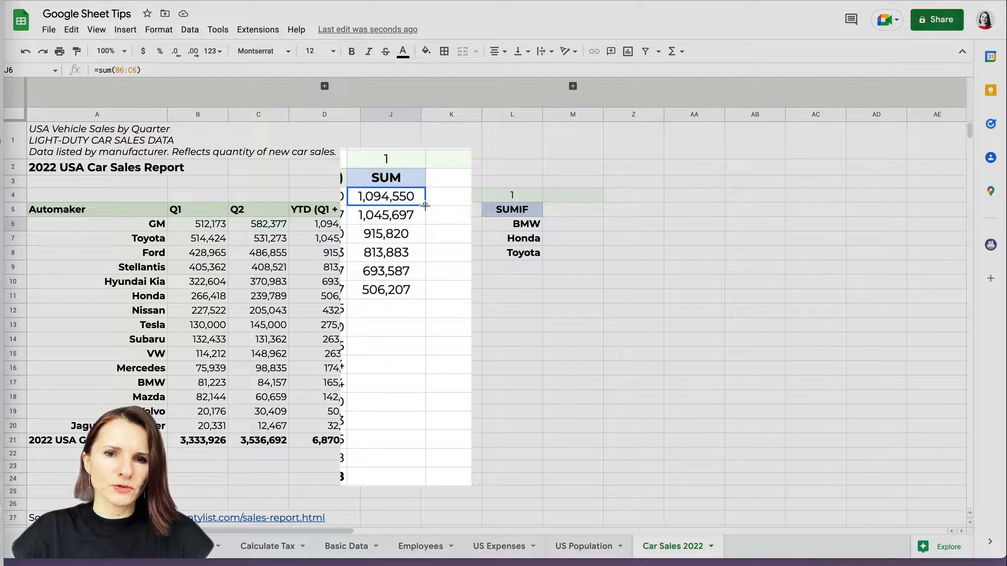
drag(425, 206, 415, 465)
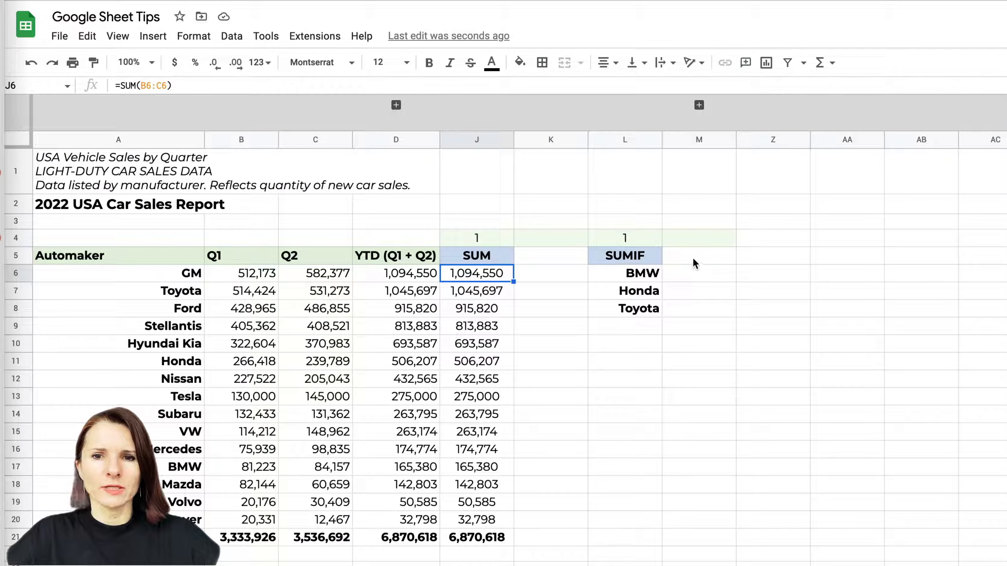
Step: Start a SUMIF formula in cell M6 beside BMW, using the automaker names A6:A20 as the range
click(693, 260)
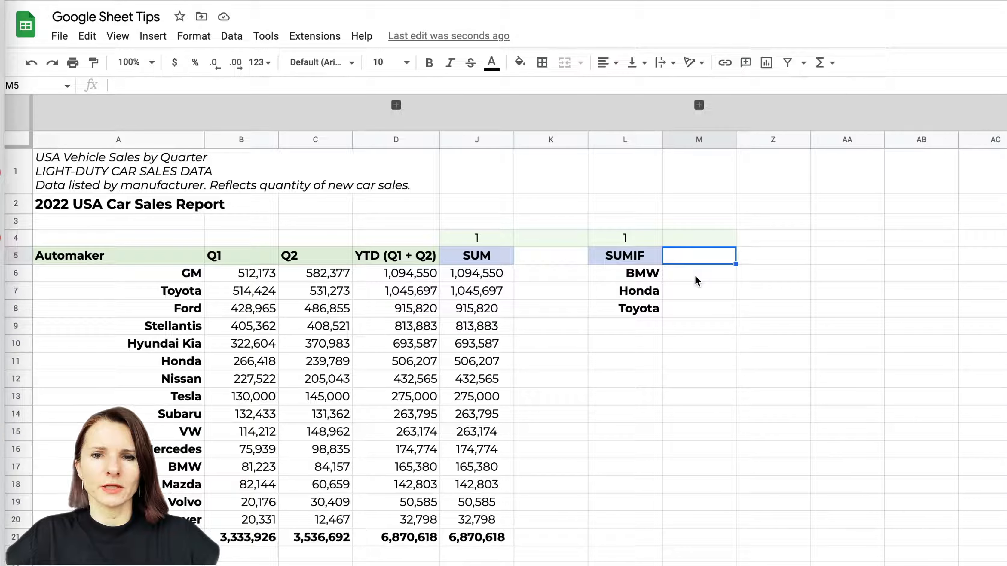
click(695, 276)
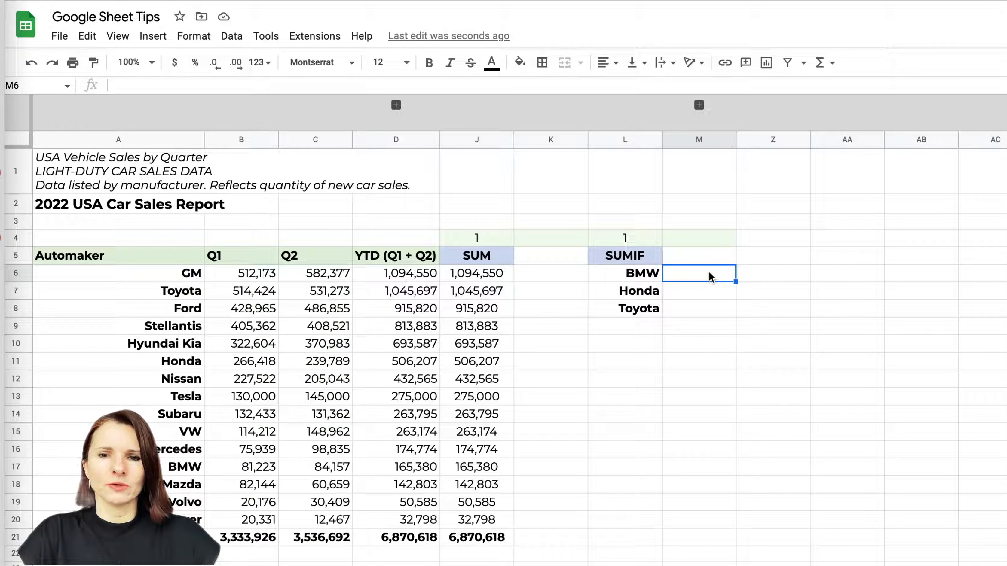
text(=)
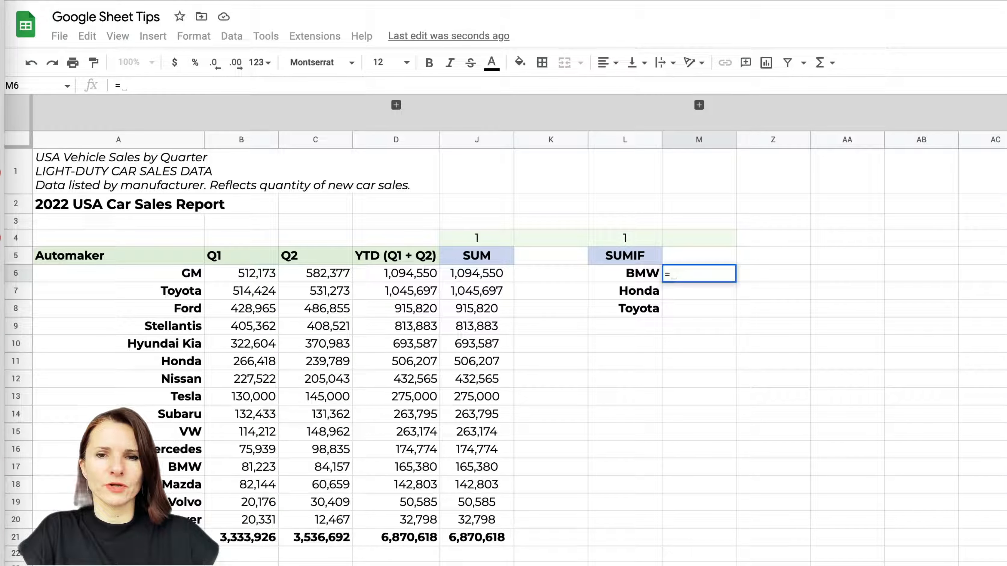
text(sum)
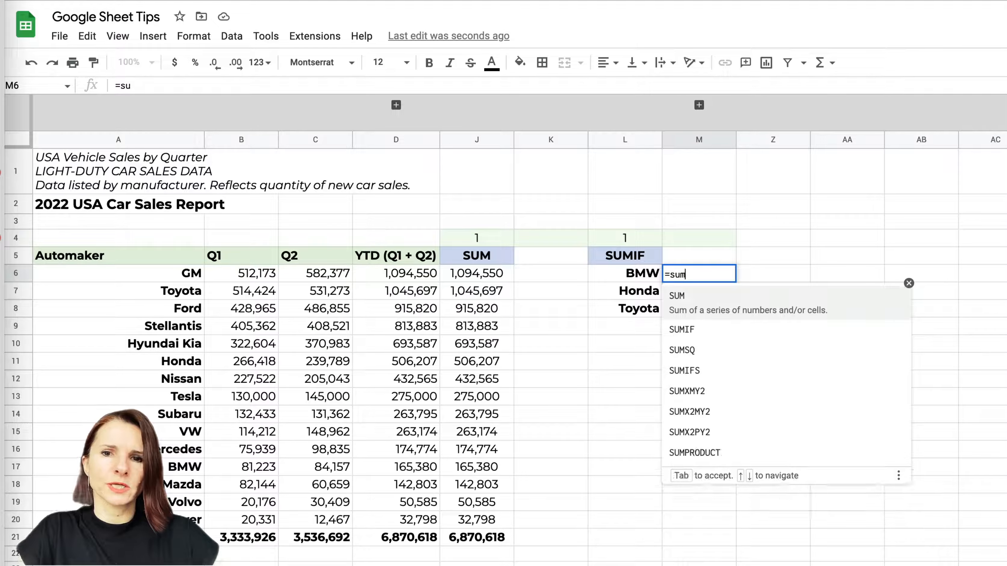
text(if()
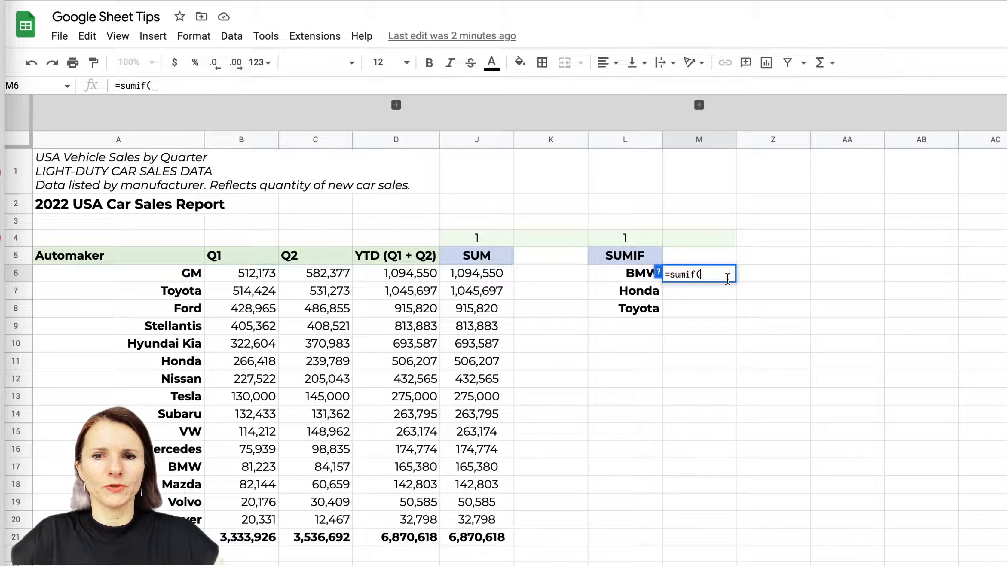
click(179, 274)
drag(178, 278, 177, 518)
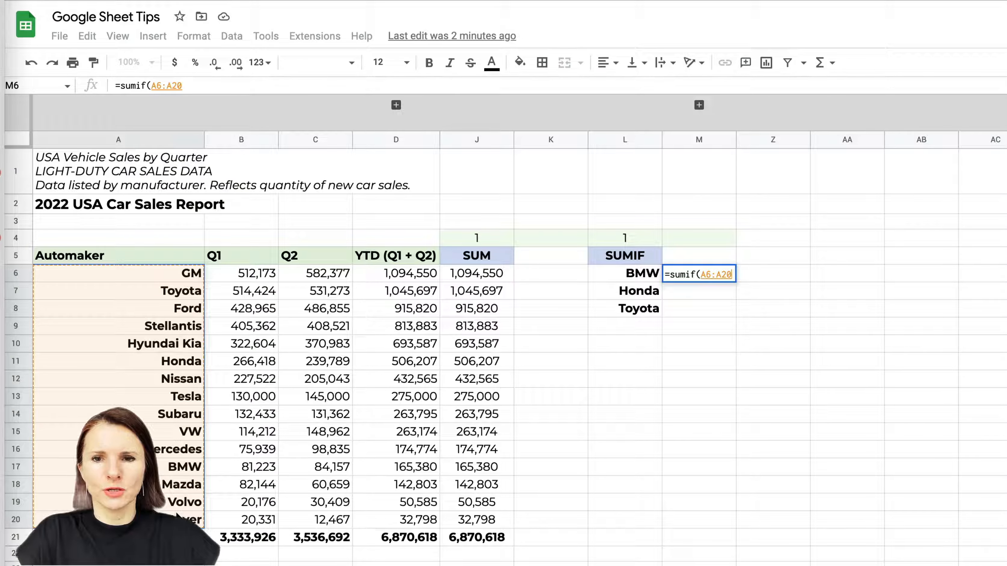
text(,)
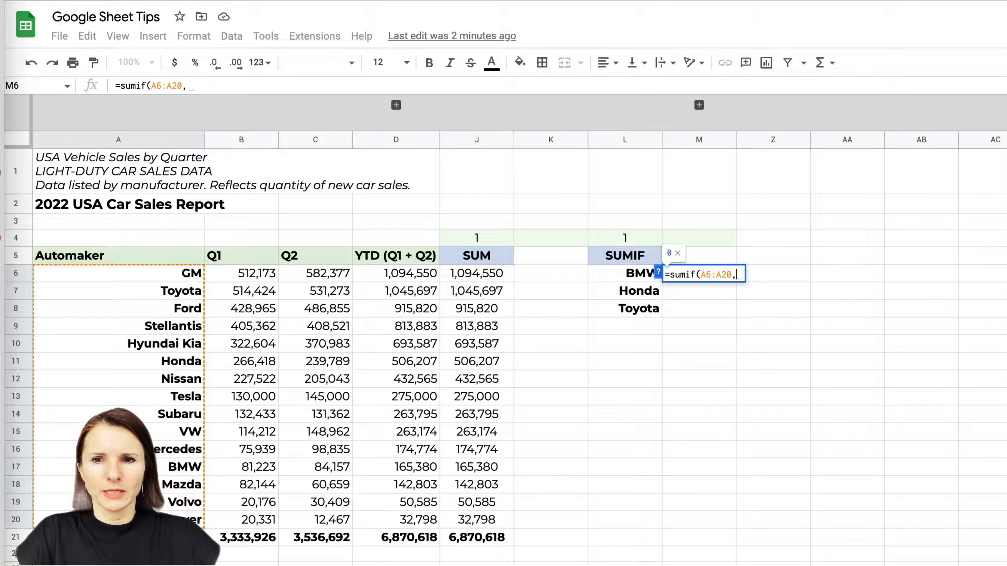
Step: Complete the SUMIF formula in cell M6 with L6 as the criterion and D6:D20 as the sum range
click(635, 279)
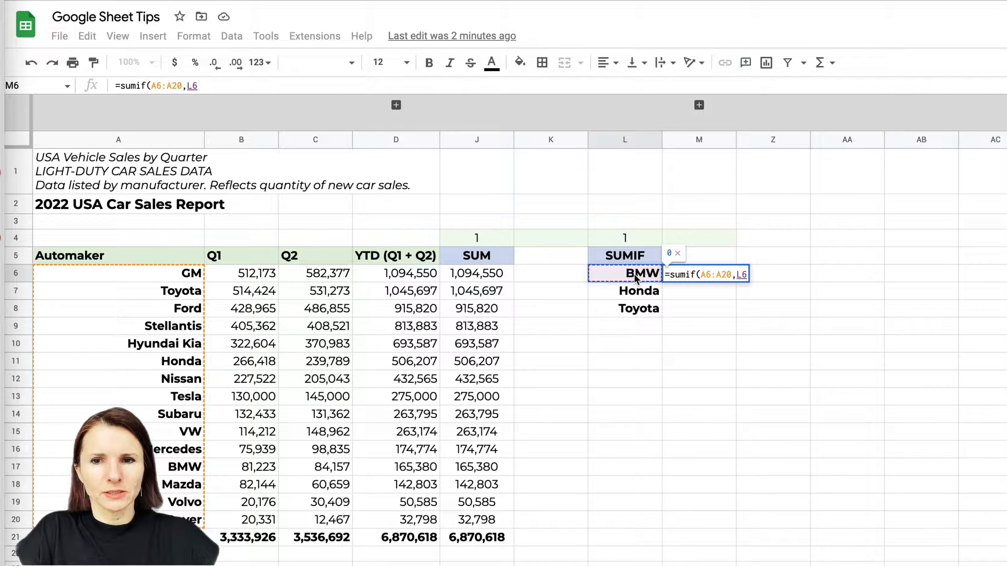
text(,)
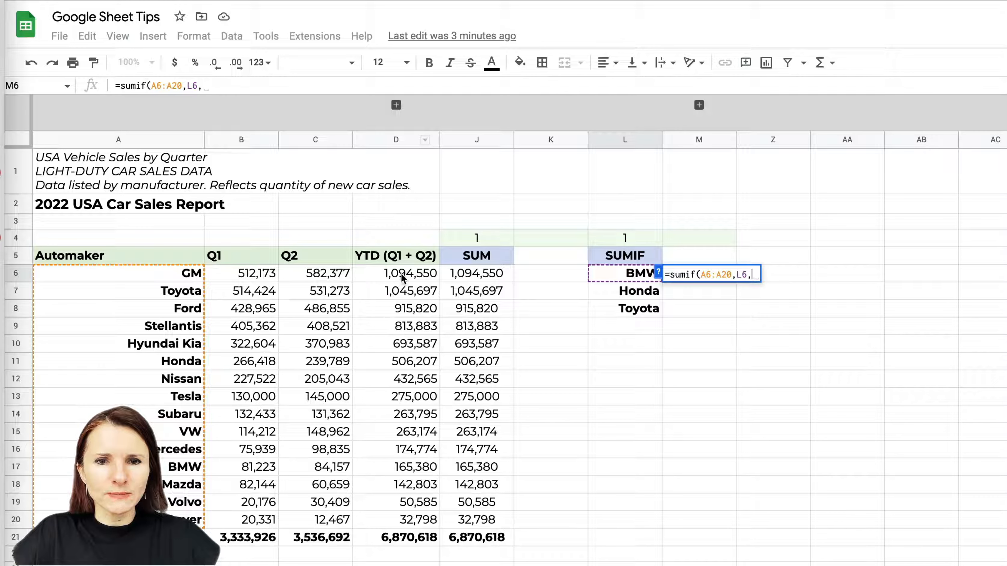
drag(402, 274, 399, 523)
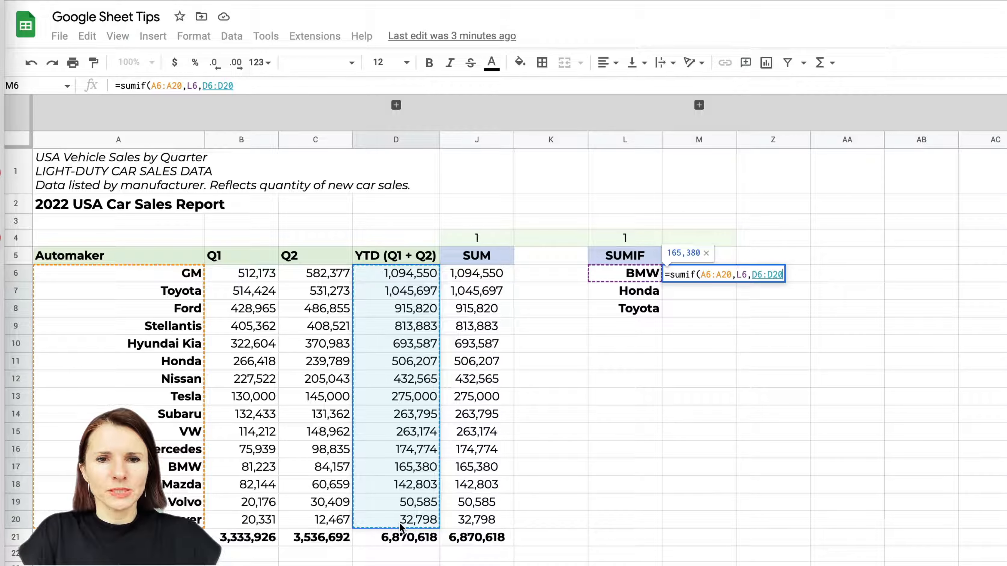
text())
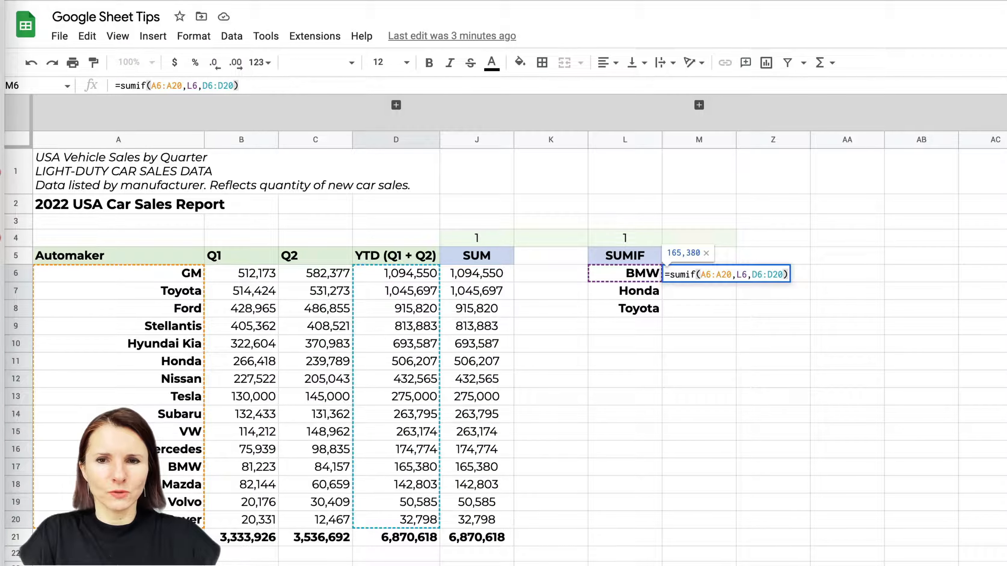
key(Return)
Step: Fill the SUMIF formula from cell M6 down to M8 for Honda and Toyota
click(701, 277)
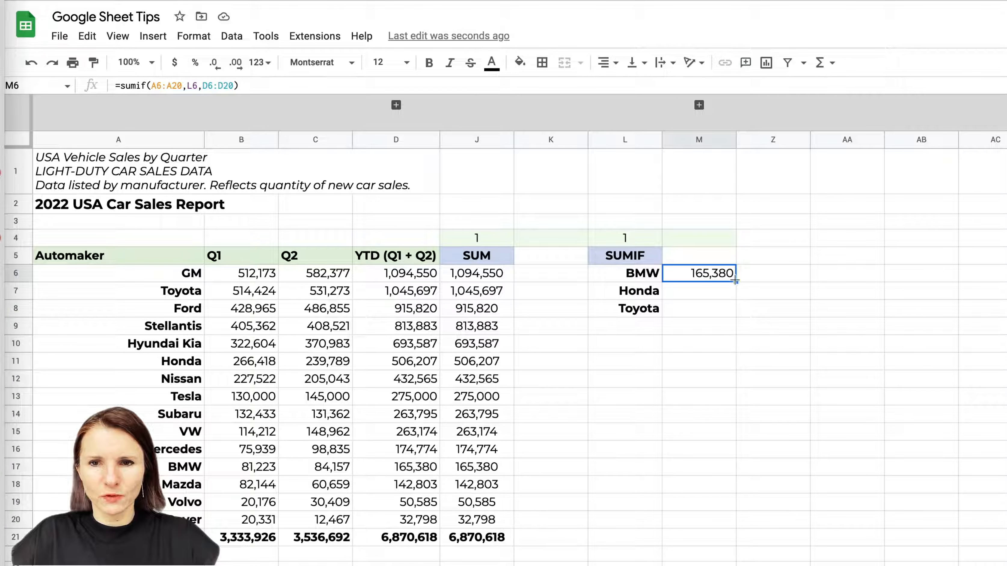
drag(736, 282, 738, 311)
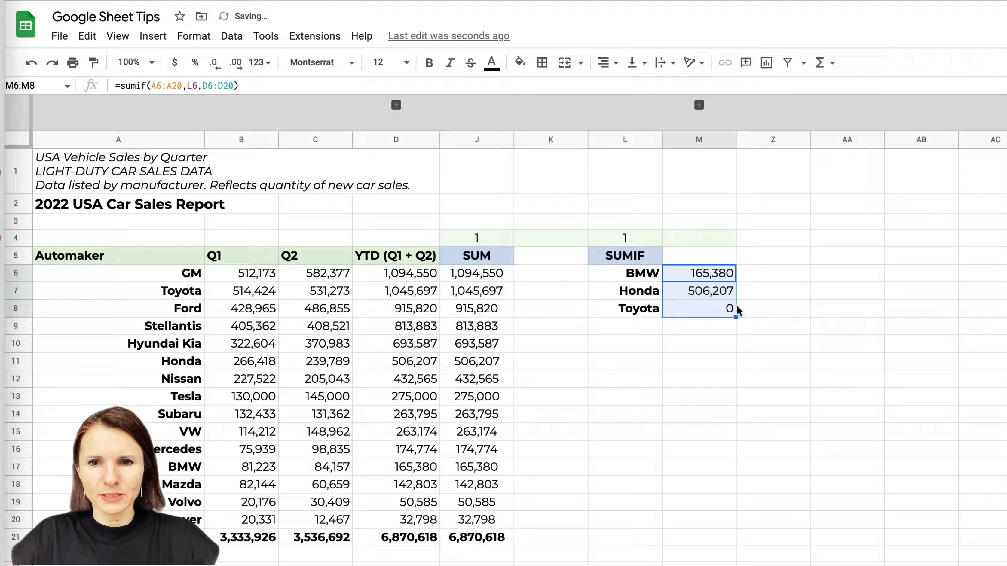
Step: Compare the ranges referenced by the SUMIF formulas in cells M6, M7 and M8
click(719, 295)
click(717, 273)
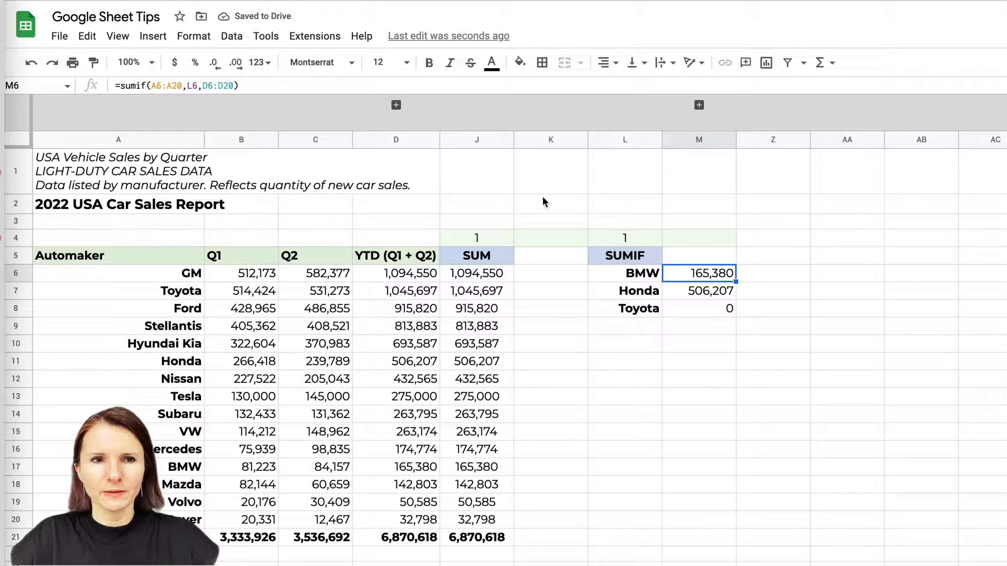
click(289, 79)
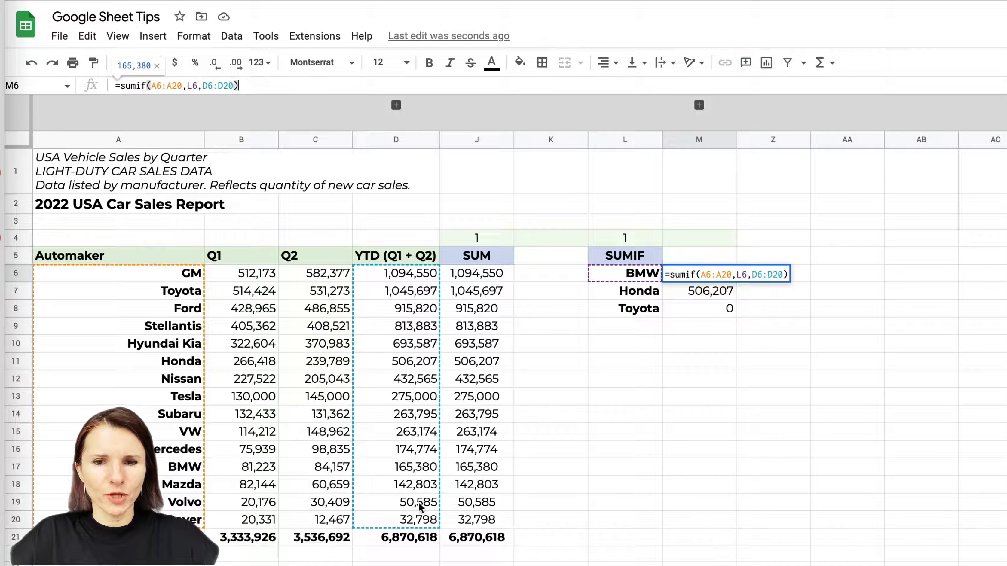
key(Return)
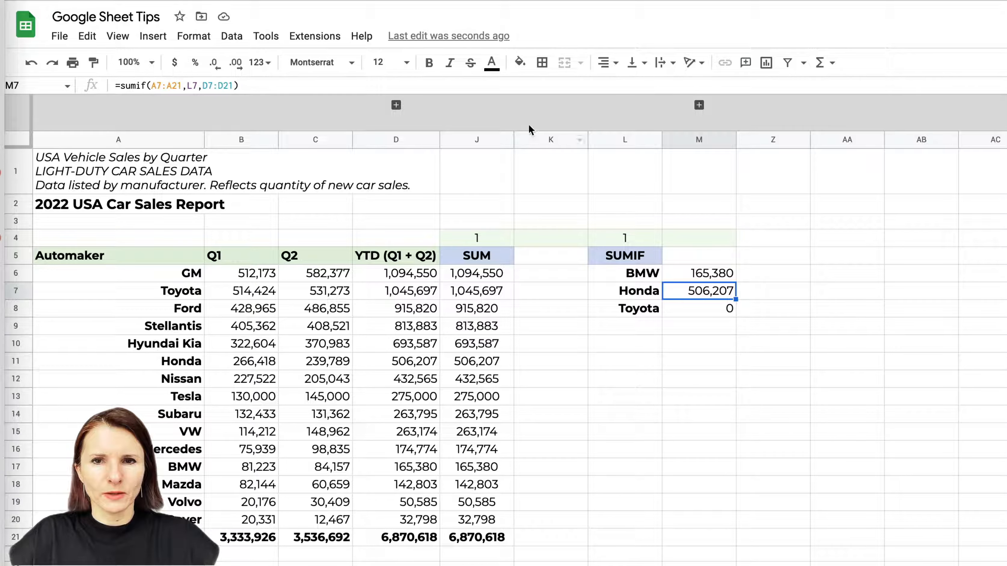
click(532, 84)
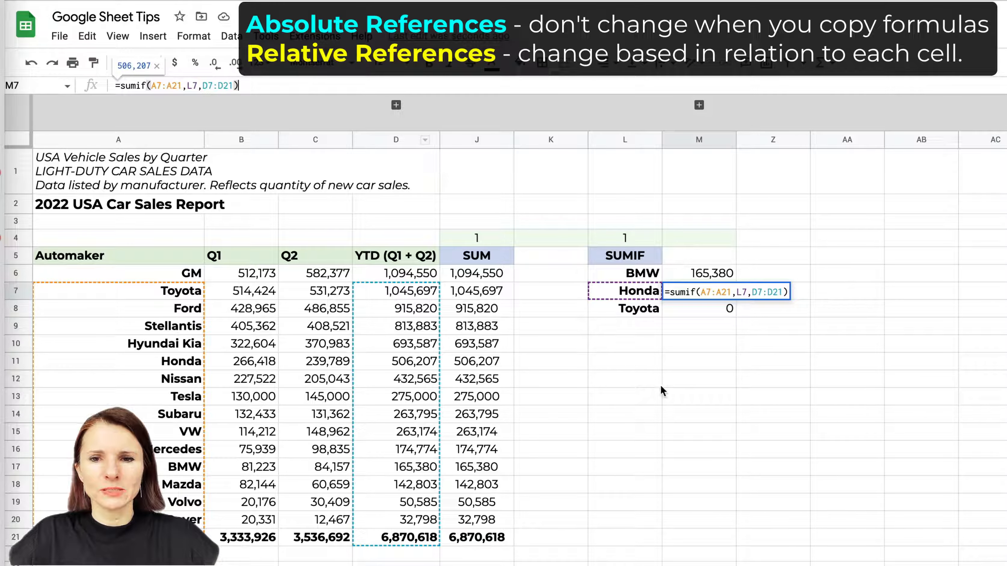
key(Return)
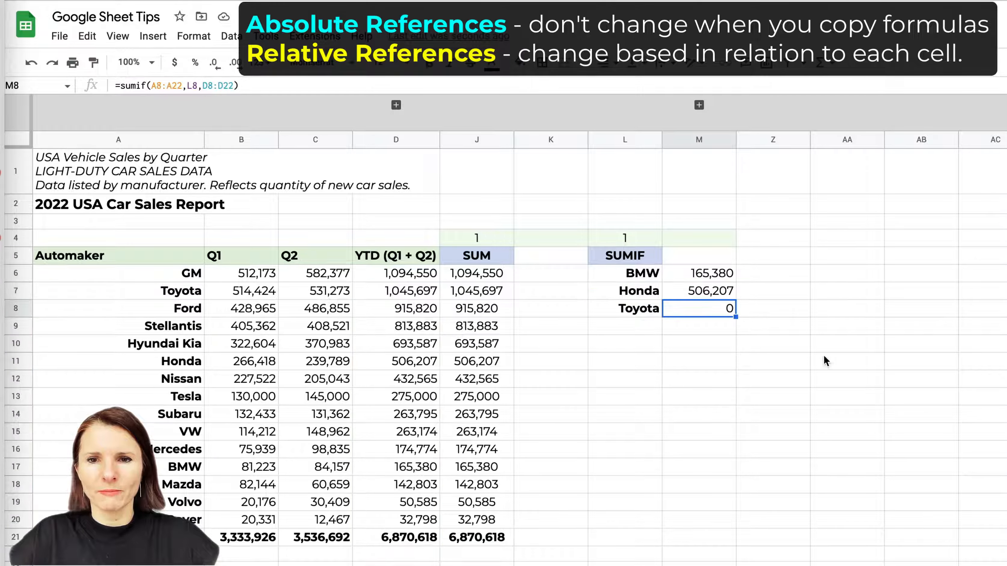
Step: Make the ranges in cell M6's SUMIF formula absolute, as $A$6:$A$20 and $D$6:$D$20, keeping L6 relative
click(715, 275)
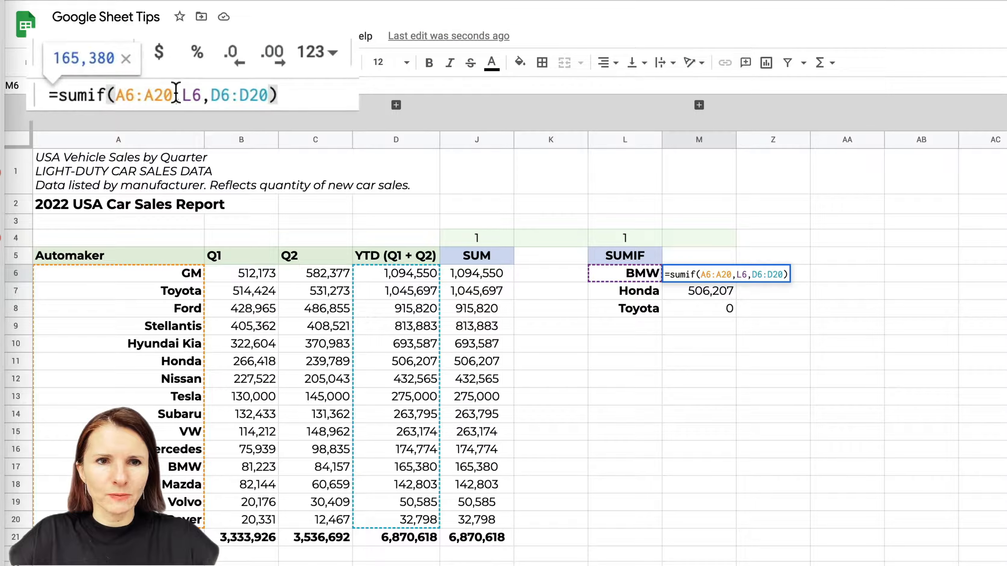
drag(184, 86, 153, 85)
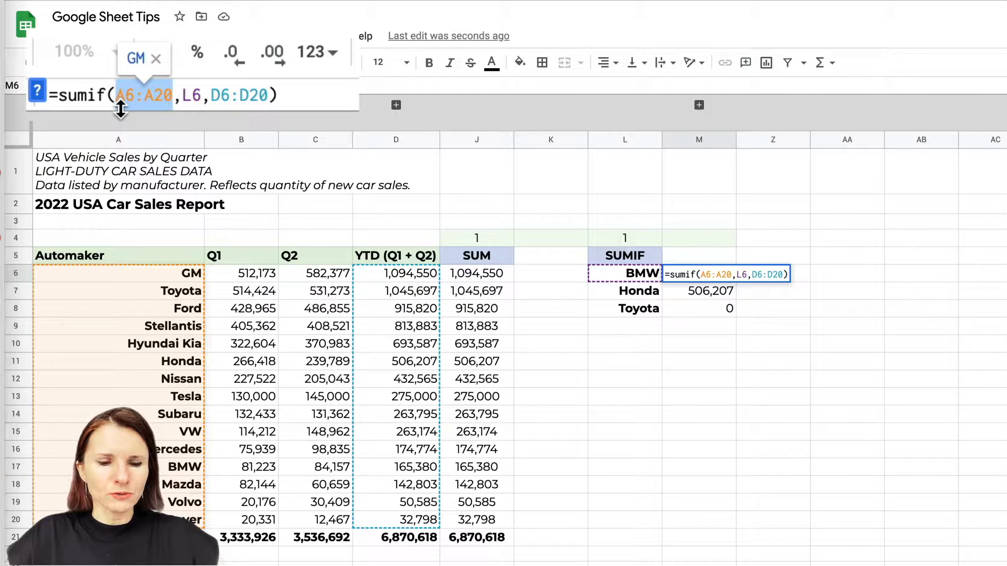
key(F4)
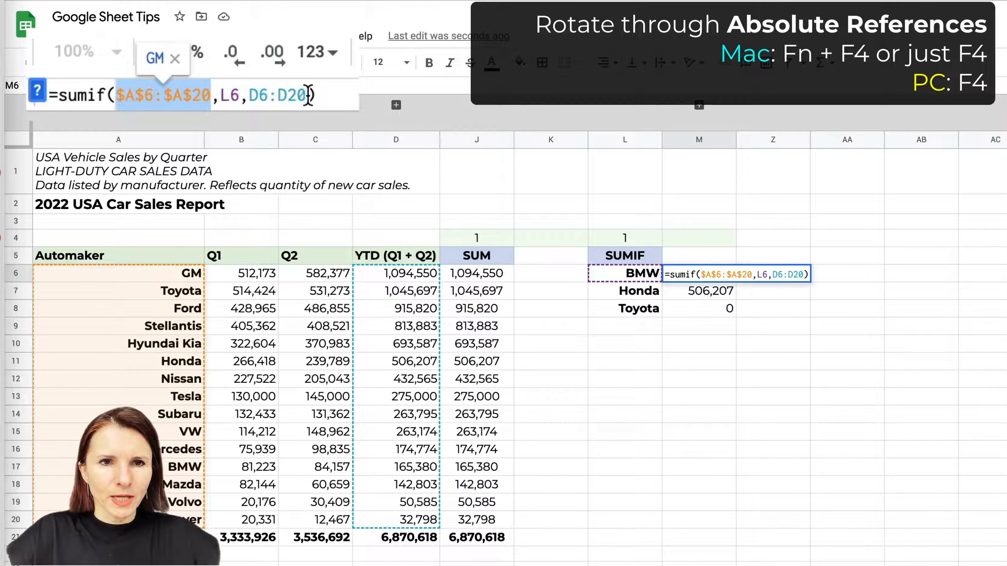
drag(307, 96, 254, 97)
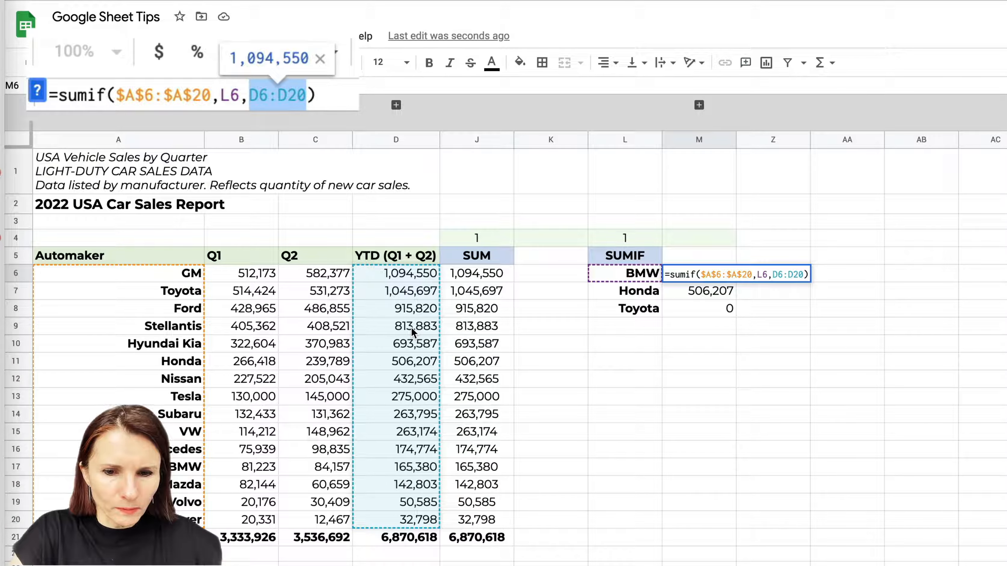
key(F4)
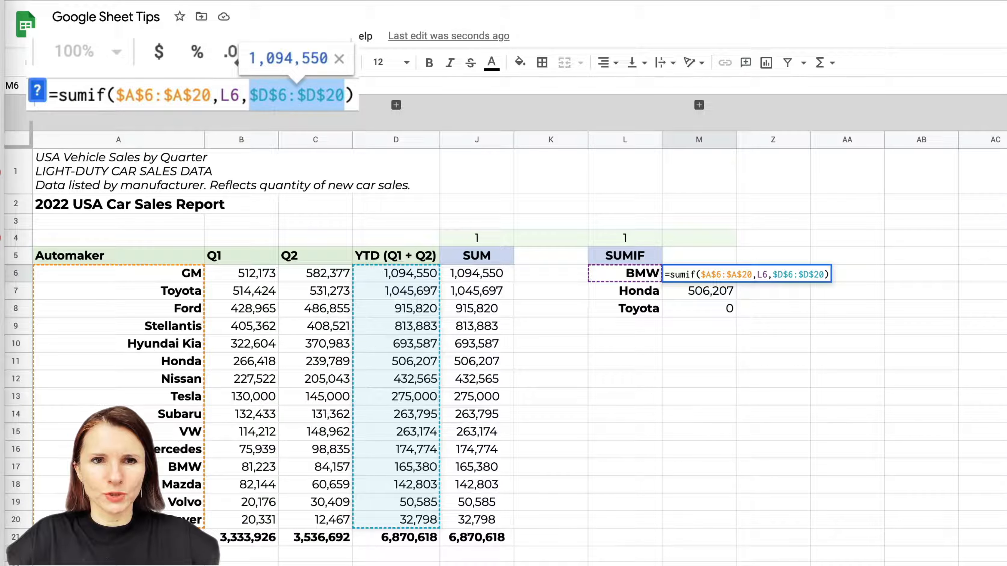
click(353, 84)
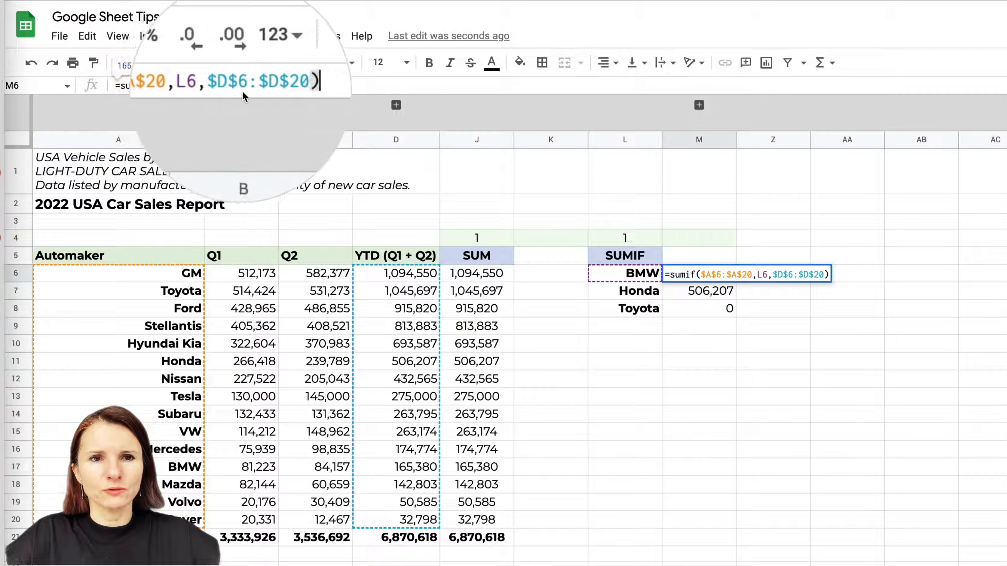
key(Return)
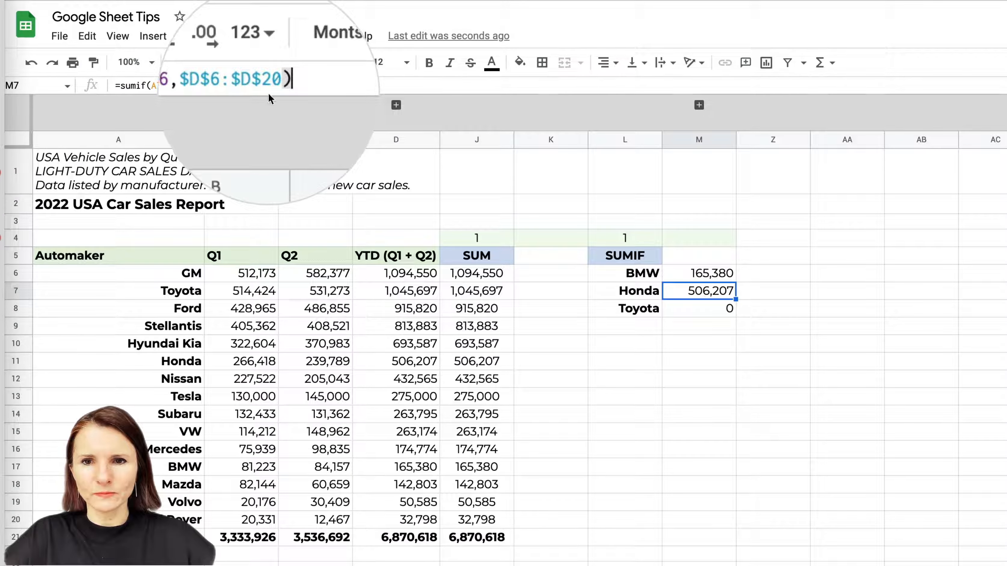
Step: Fill the SUMIF formula with absolute ranges from cell M6 down to M8
click(722, 276)
drag(737, 279, 737, 314)
key(ctrl+z)
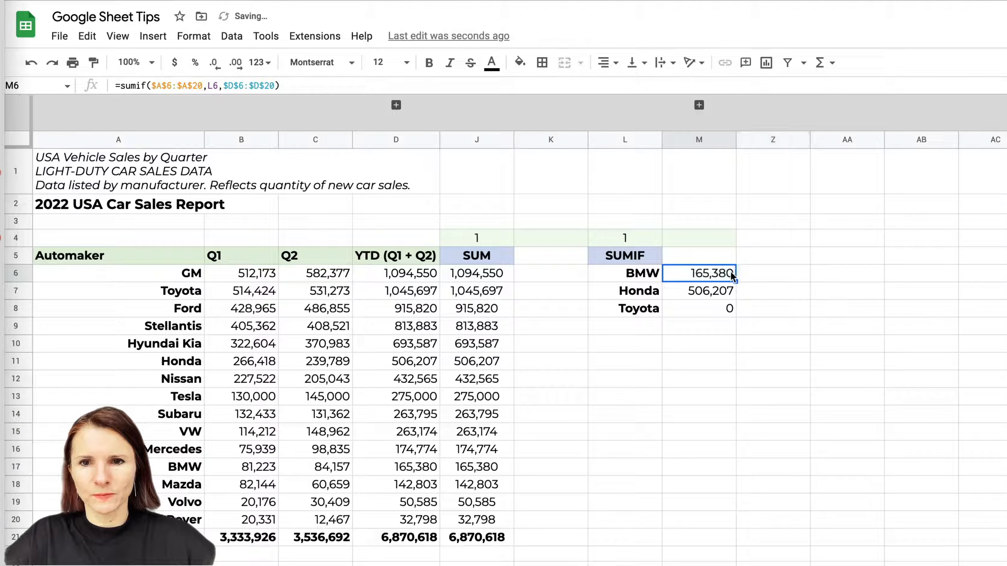
drag(736, 282, 737, 312)
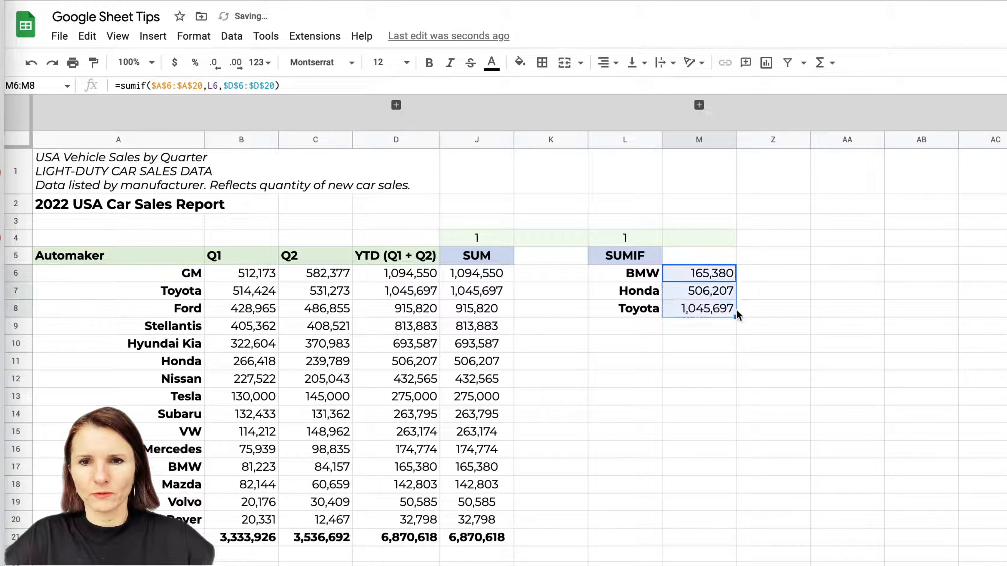
Step: Check the range and criterion references in the copied SUMIF formulas in cells M8 and M7
click(721, 312)
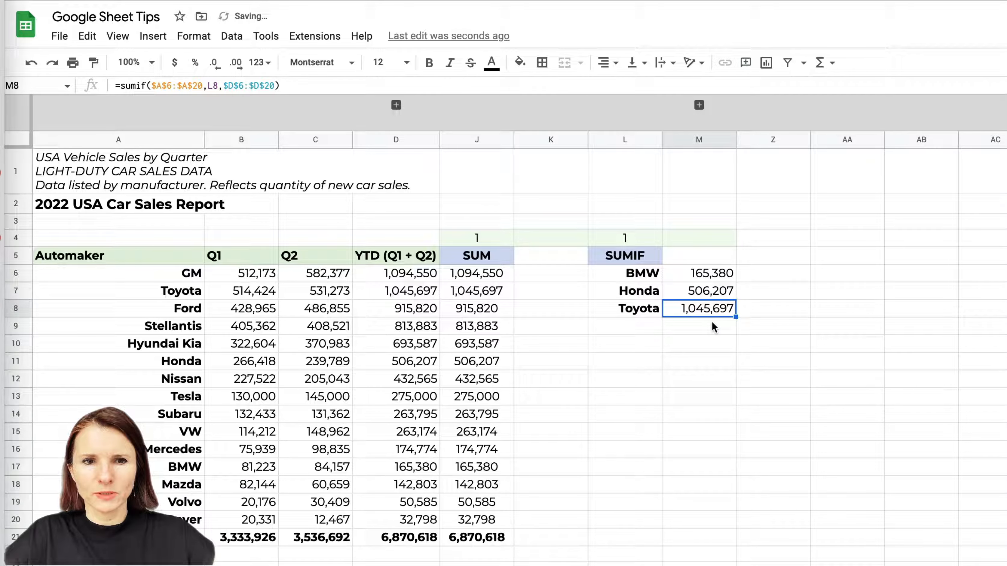
click(678, 295)
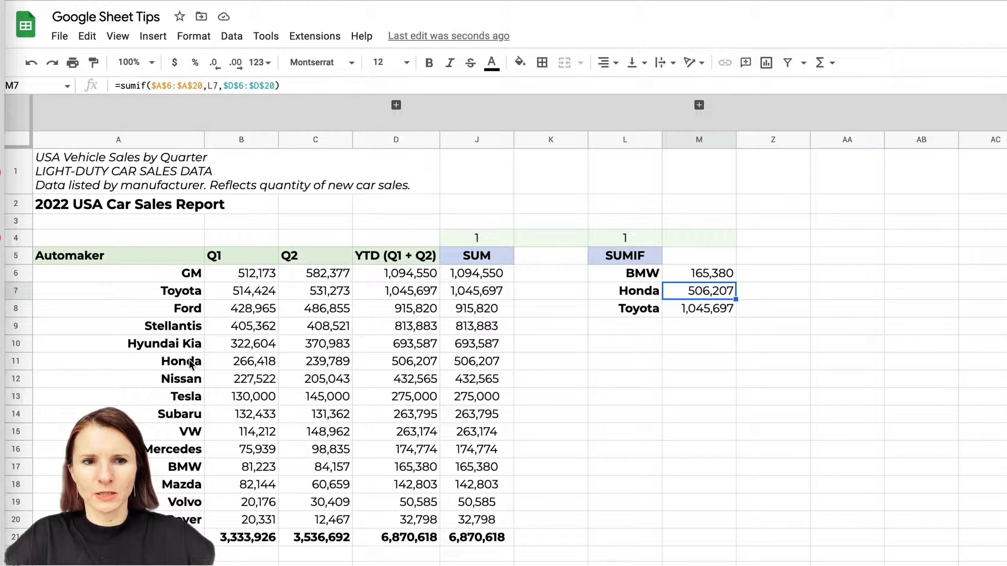
click(753, 272)
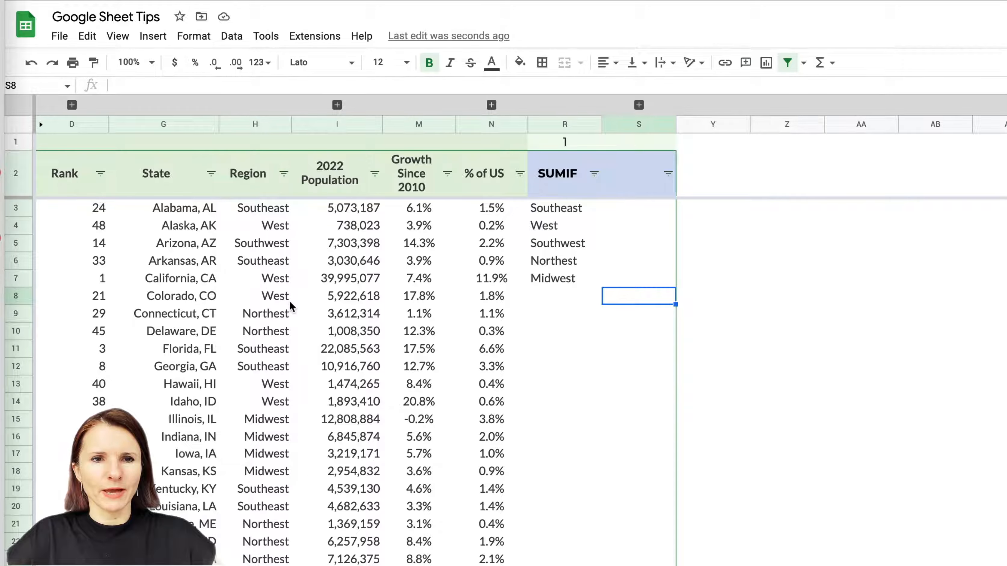
Step: Examine the regions and 2022 populations in the state table, selecting sample population cells I3 and I5:I6
scroll(290, 301, down, 12)
scroll(289, 300, up, 12)
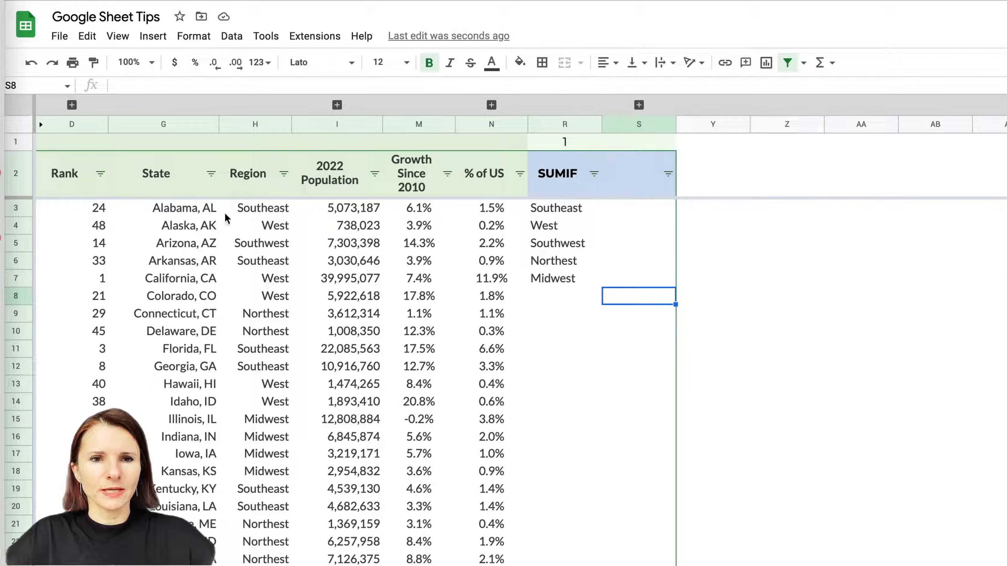
click(652, 209)
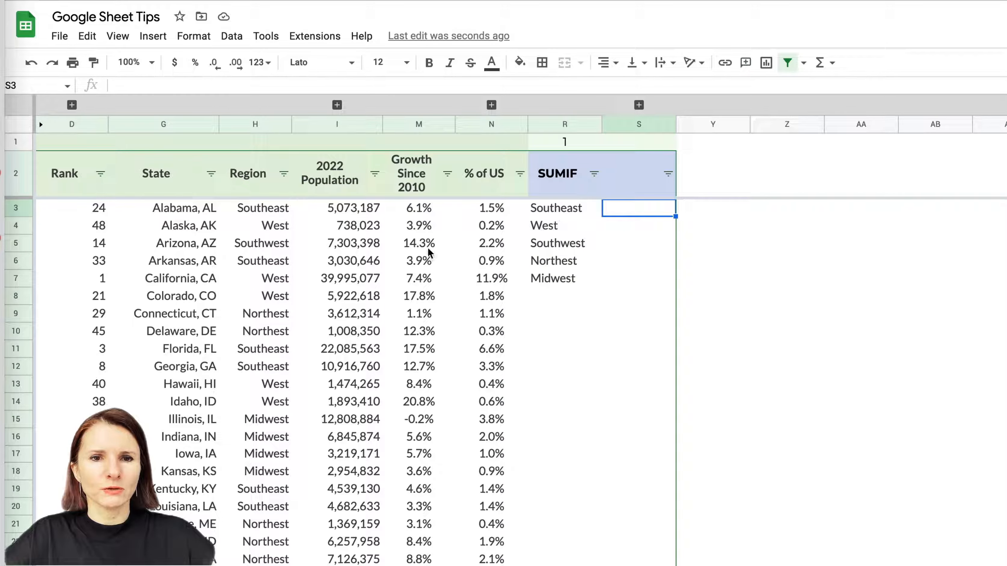
click(341, 209)
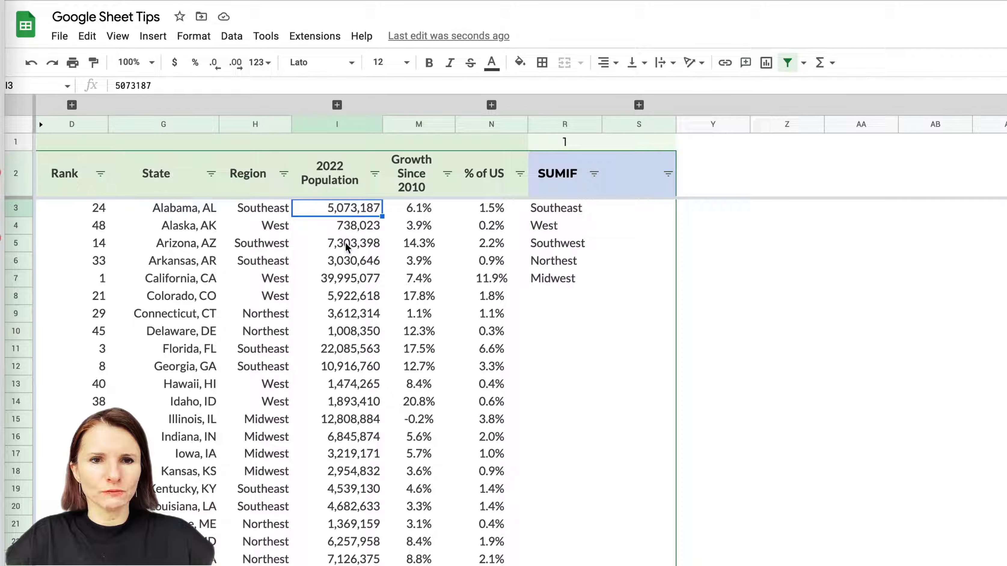
ctrl+drag(345, 243, 345, 265)
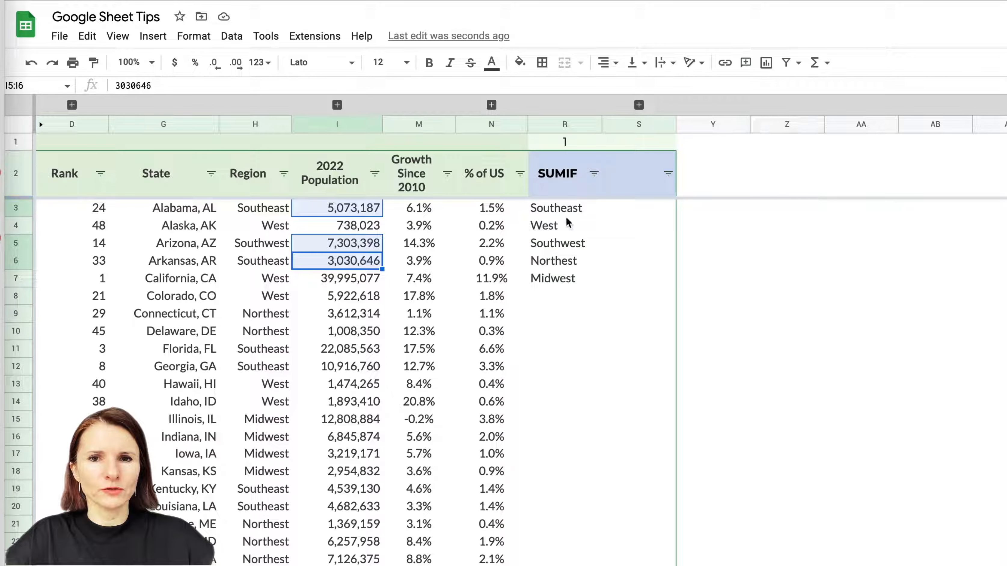
Step: Start a SUMIF formula in cell S3 beside Southeast, using the entire Region column H:H as the range
click(646, 215)
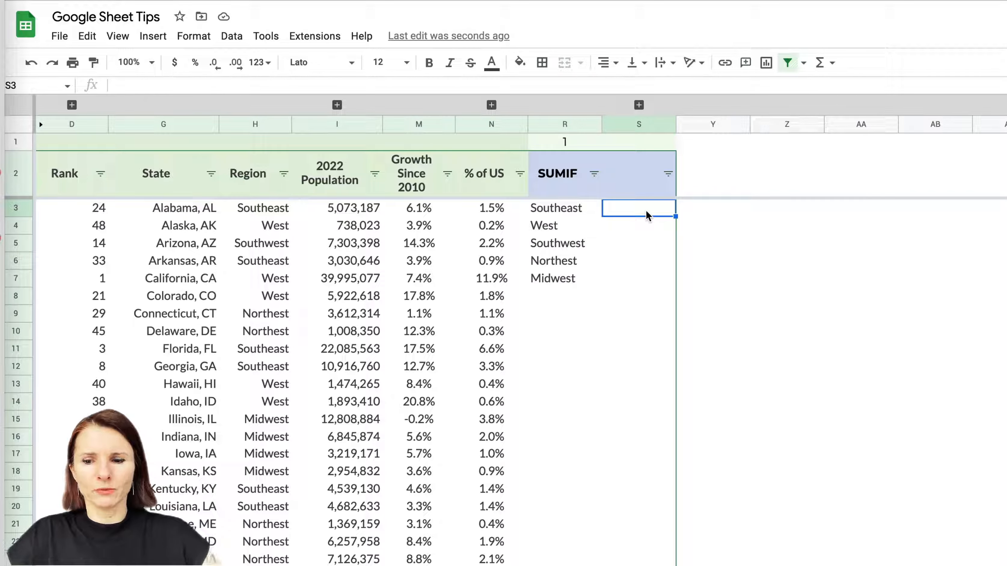
text(=sumi)
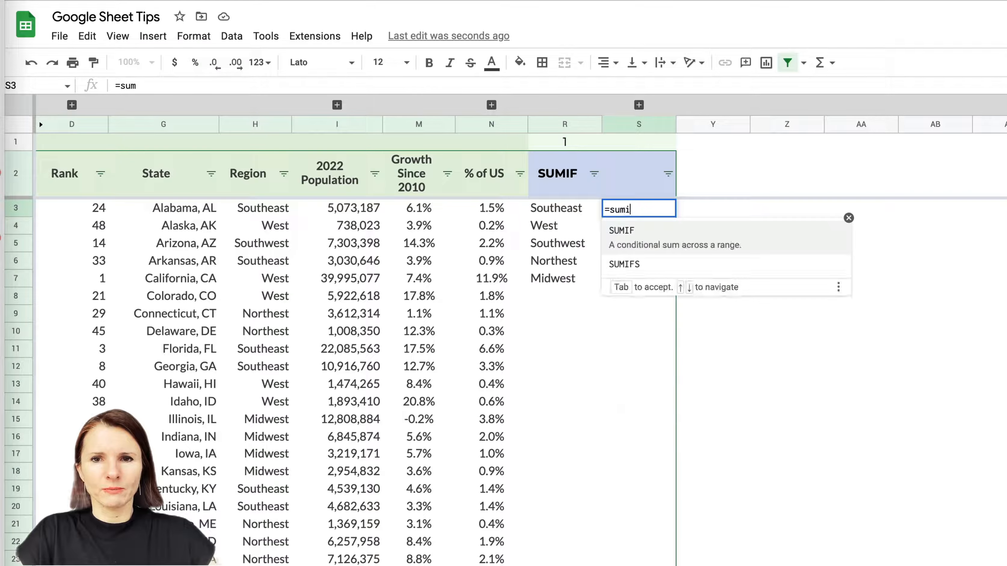
text(f()
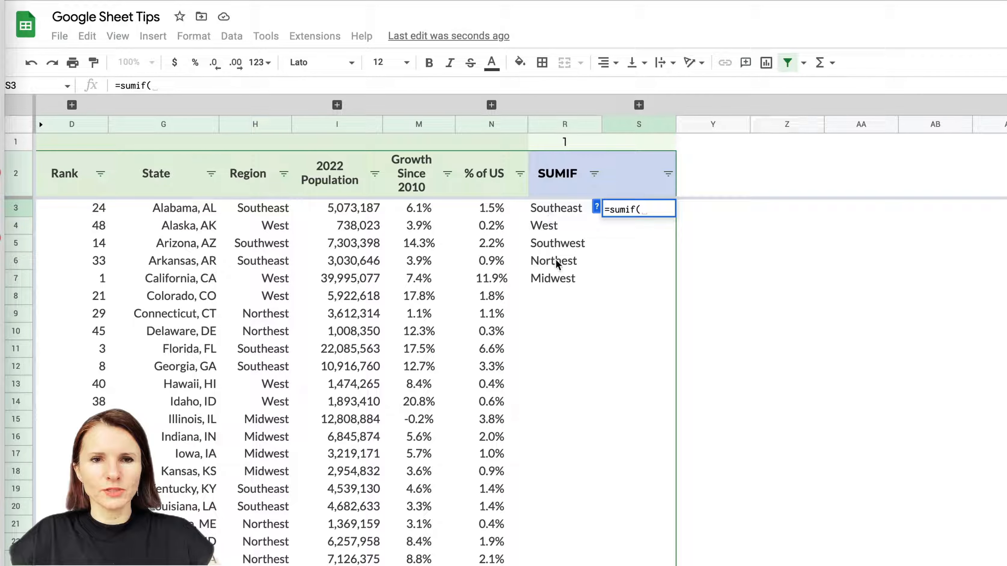
click(250, 121)
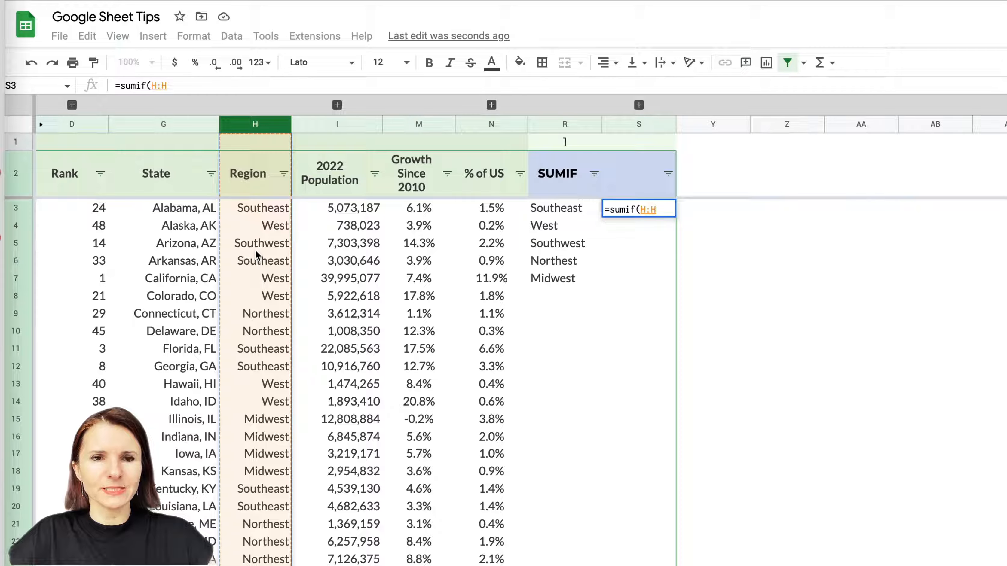
scroll(255, 249, down, 1)
scroll(256, 252, down, 9)
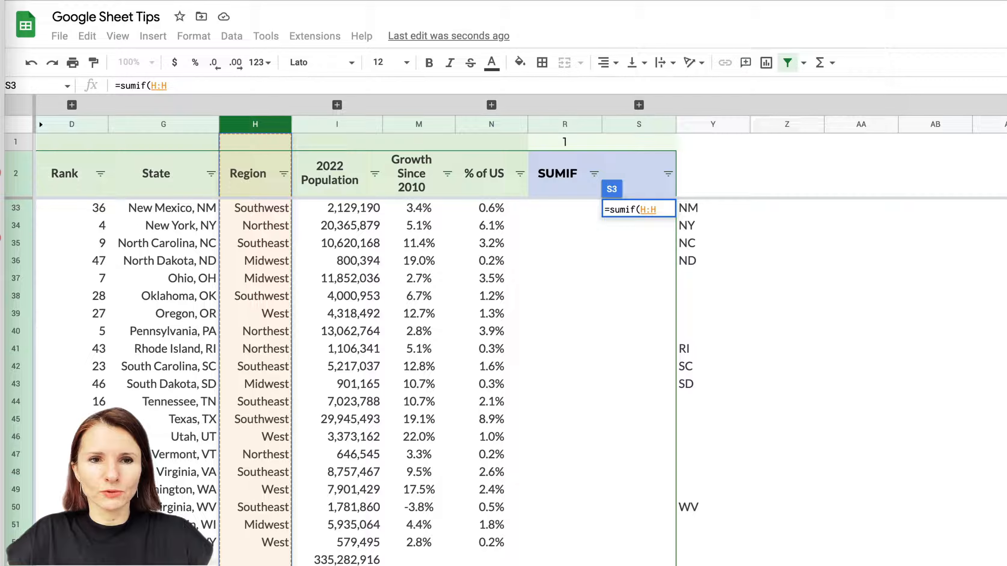
scroll(262, 349, up, 5)
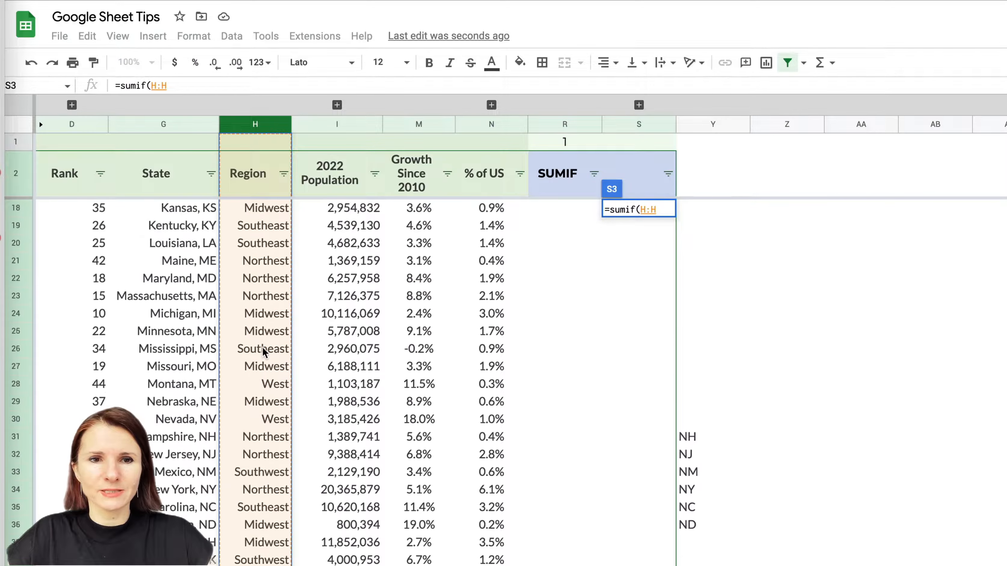
scroll(262, 347, up, 5)
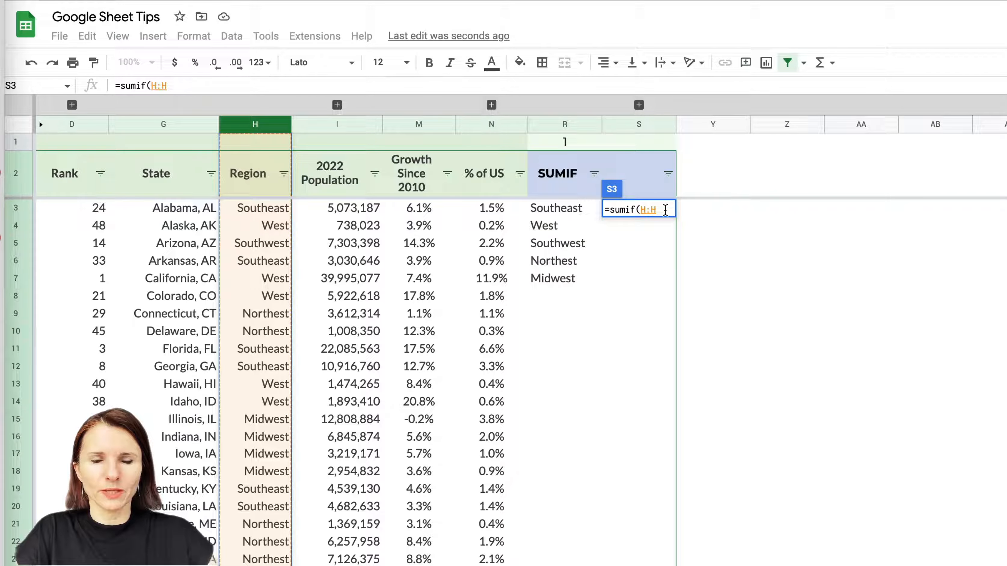
Step: Complete the SUMIF formula in cell S3 with R3 as the criterion and the entire 2022 Population column I:I as the sum range
text(,)
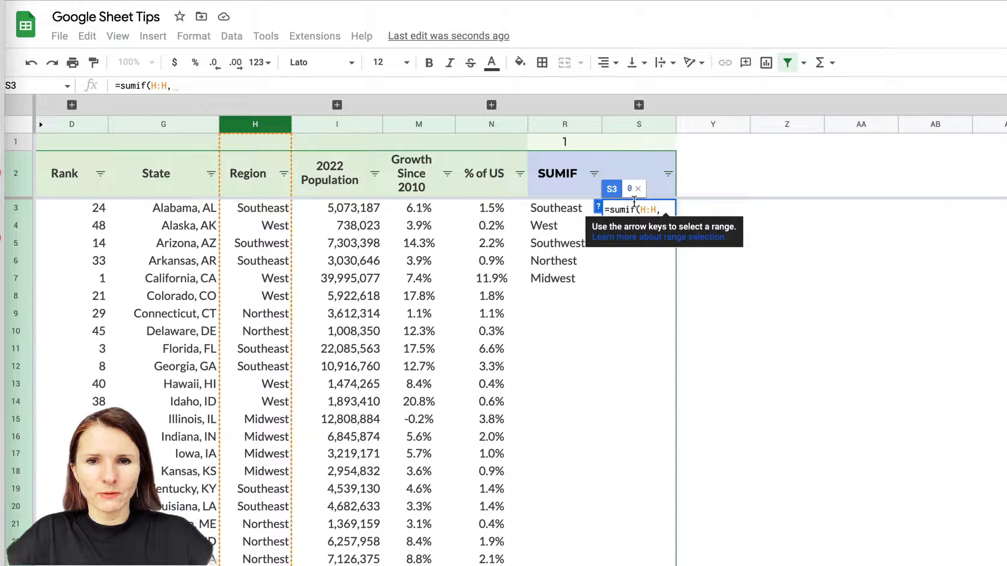
click(552, 208)
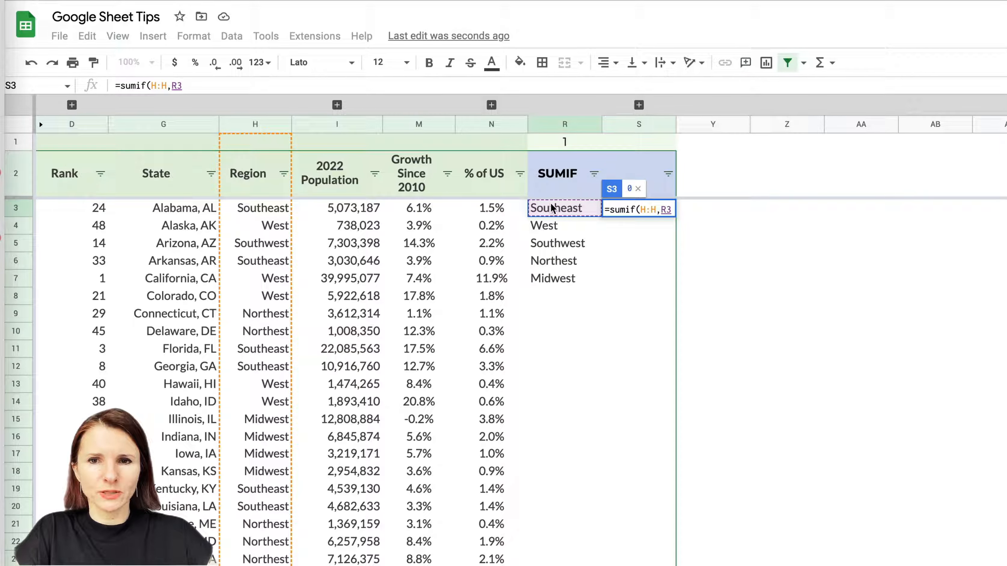
text(,)
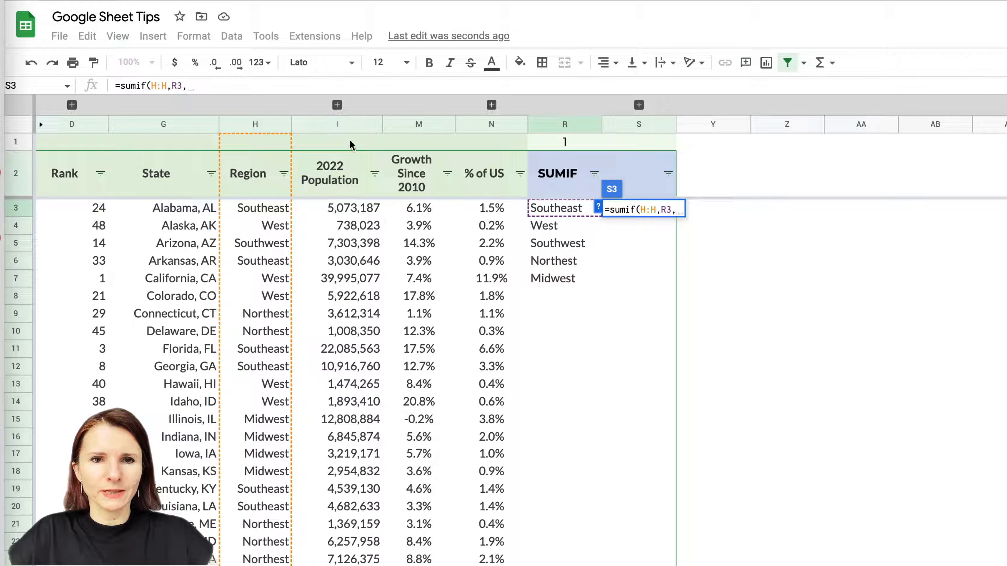
click(351, 125)
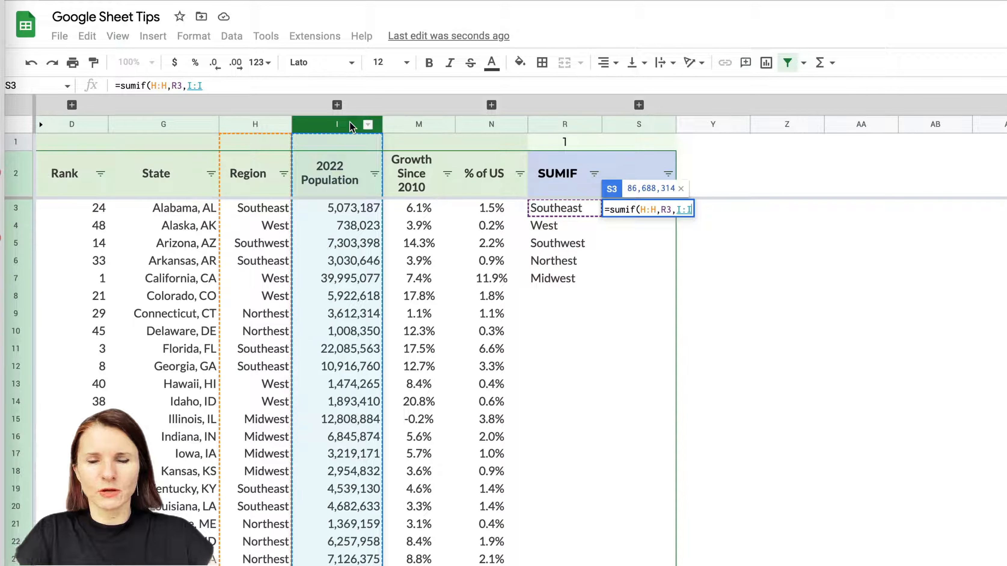
key(Return)
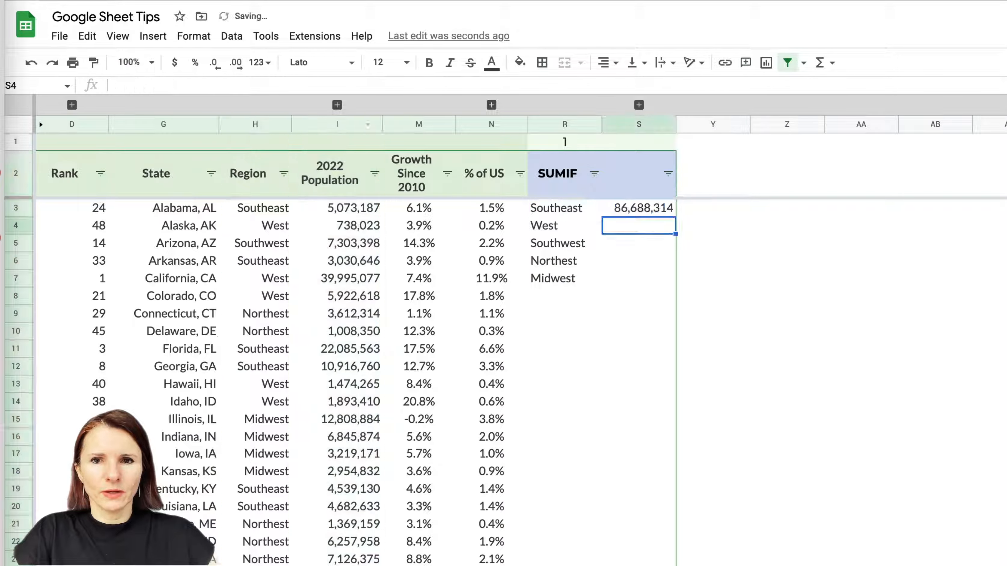
Step: Review the column references in cell S3's SUMIF formula and fill it down to S7 for the remaining regions
click(660, 210)
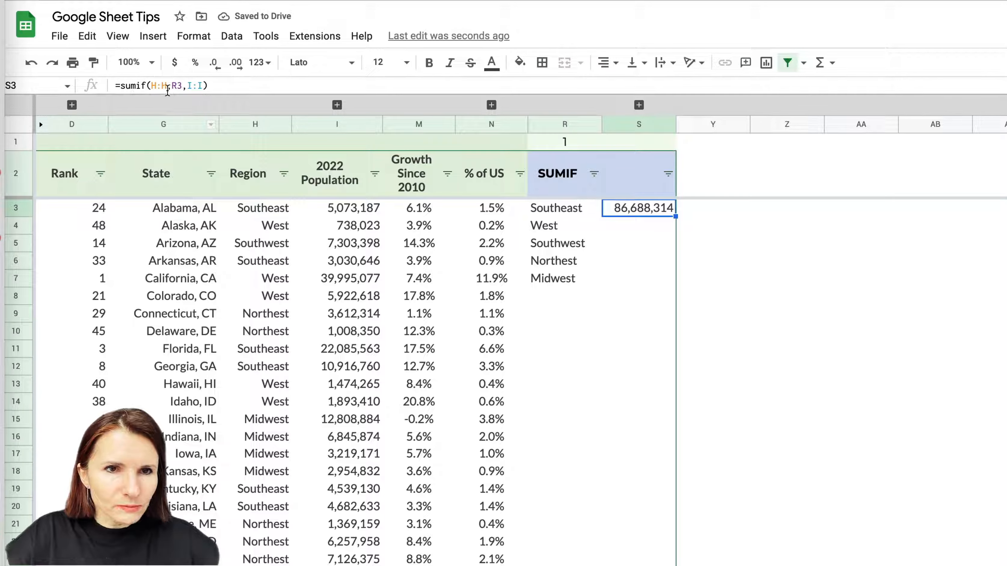
click(155, 92)
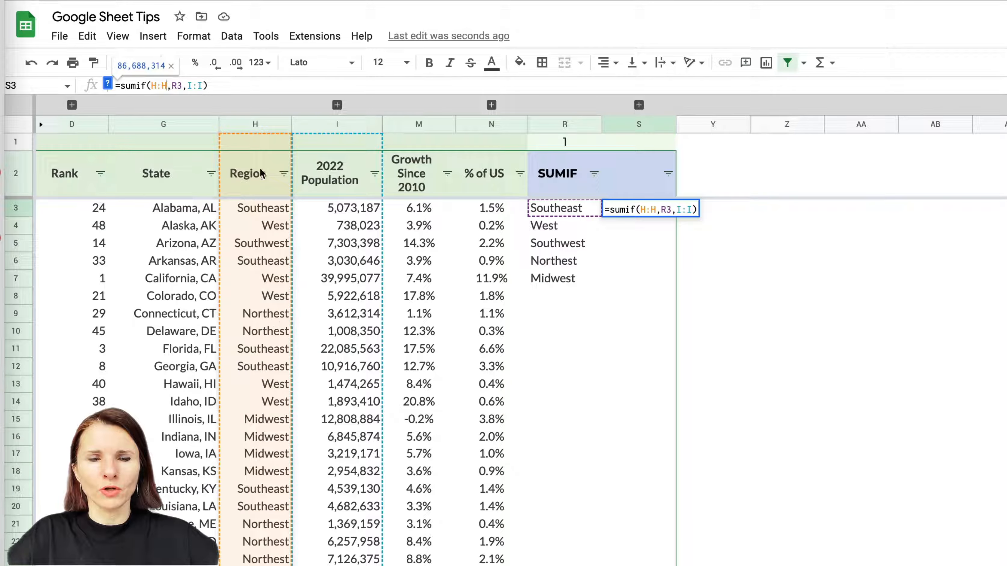
click(629, 313)
click(641, 208)
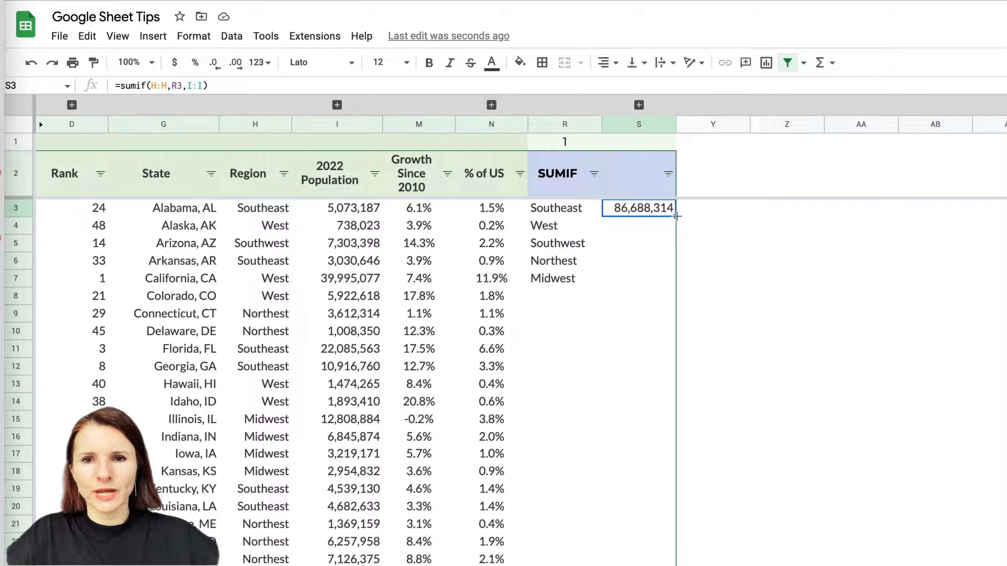
drag(675, 216, 675, 282)
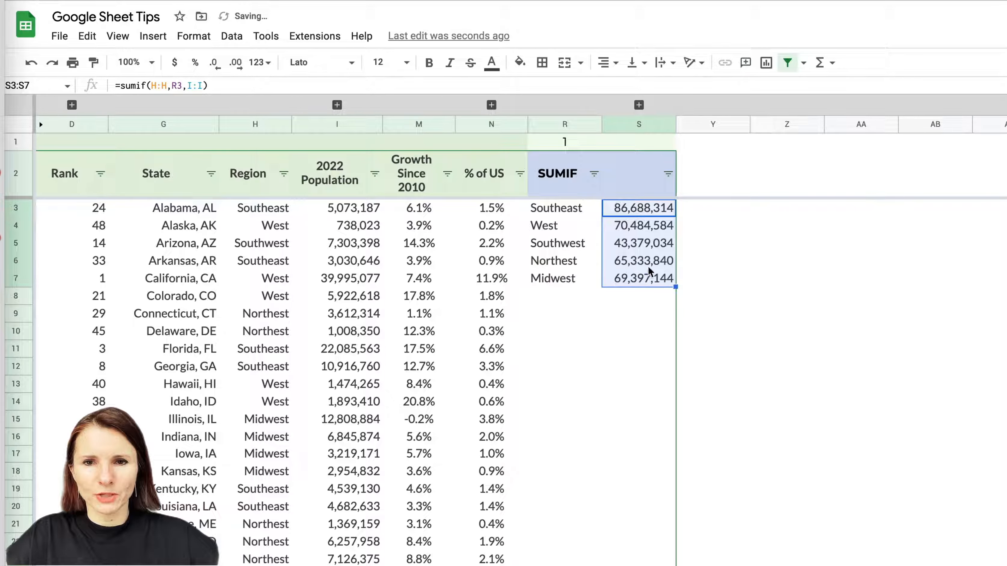
Step: Total the regional populations in S3:S7 with a SUM formula in cell S8 and compare it with the total below the 2022 Population column
scroll(294, 549, down, 6)
scroll(294, 548, down, 4)
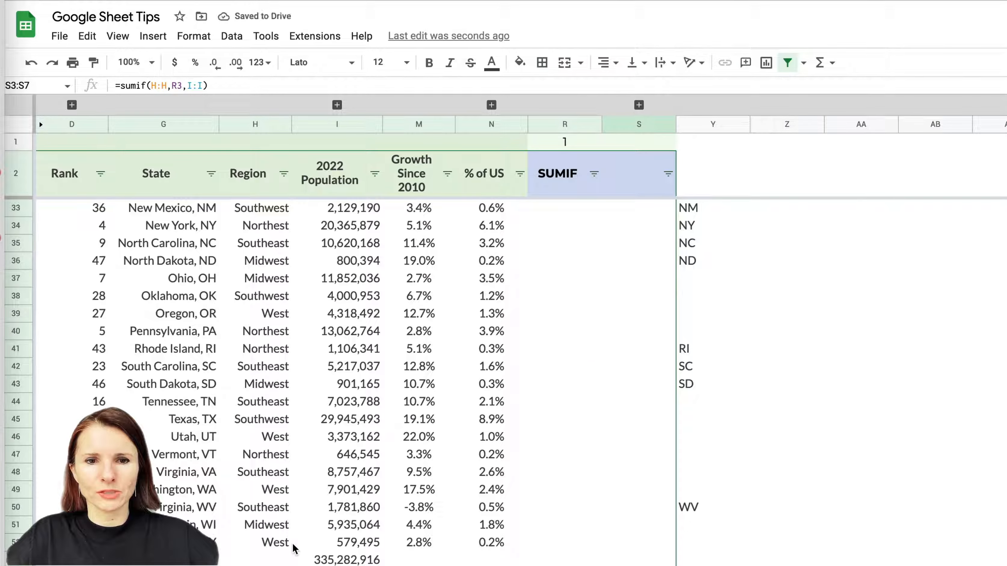
click(800, 451)
scroll(801, 451, up, 10)
click(639, 294)
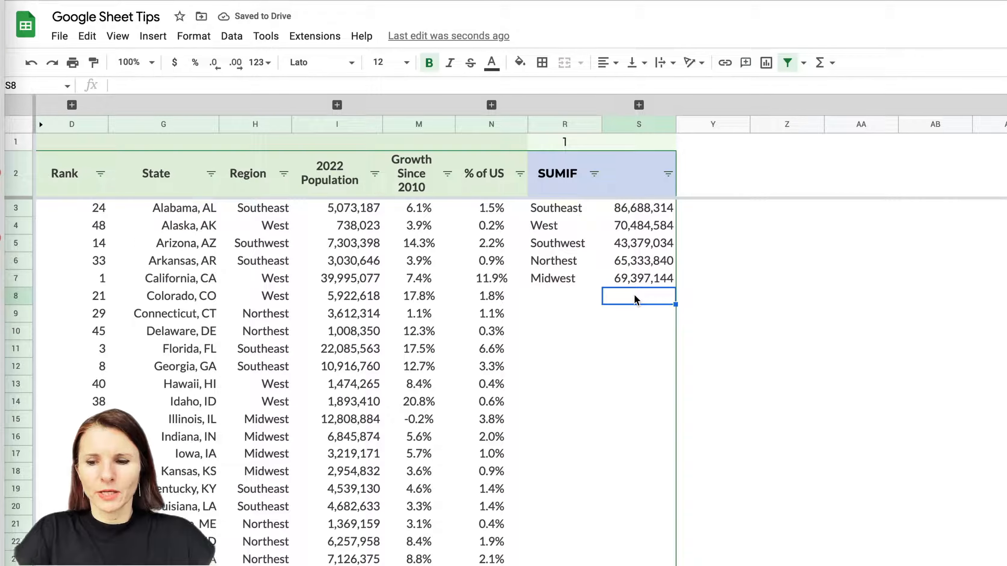
text(=sum()
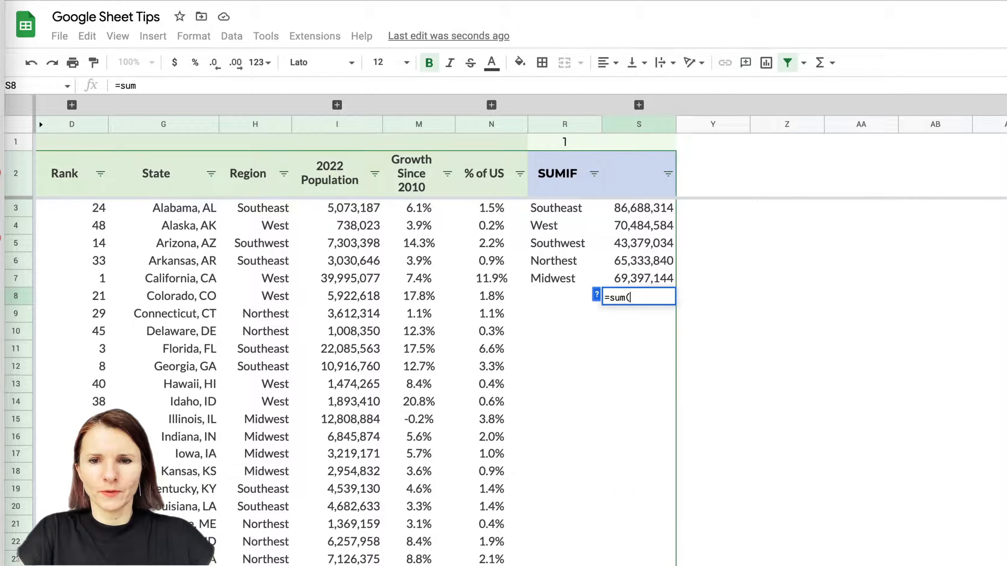
drag(643, 212, 646, 276)
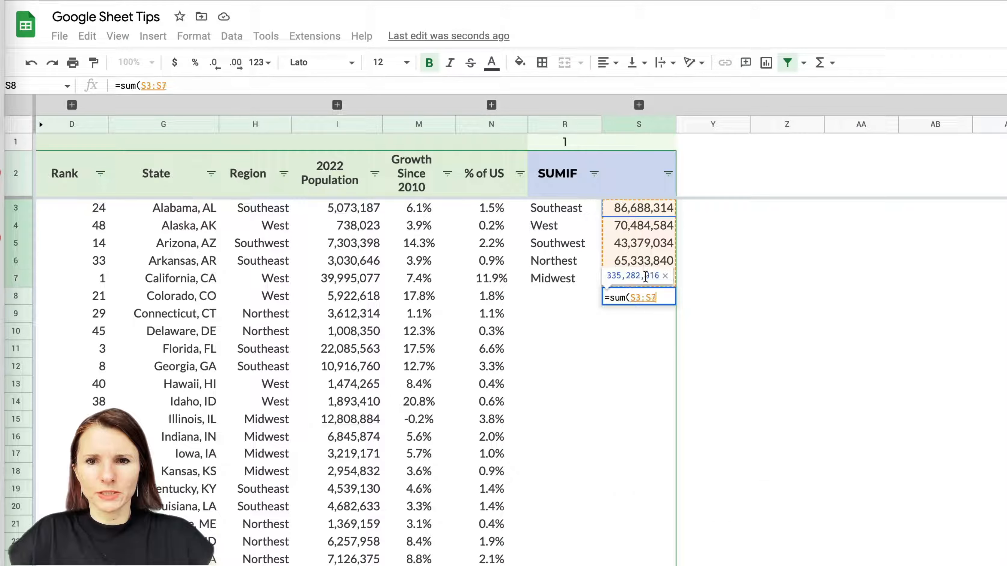
key(Return)
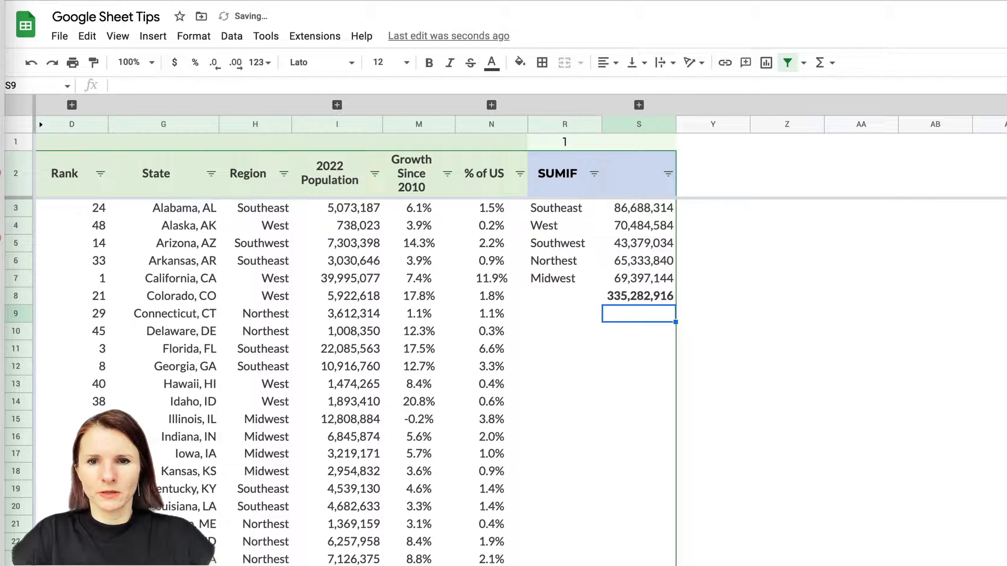
click(645, 296)
scroll(634, 387, down, 10)
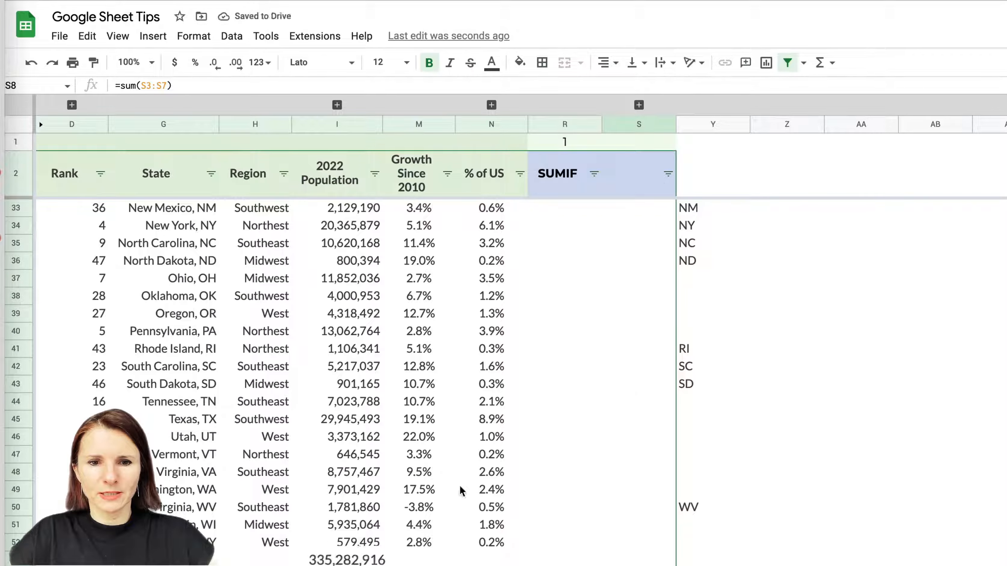
scroll(625, 440, up, 10)
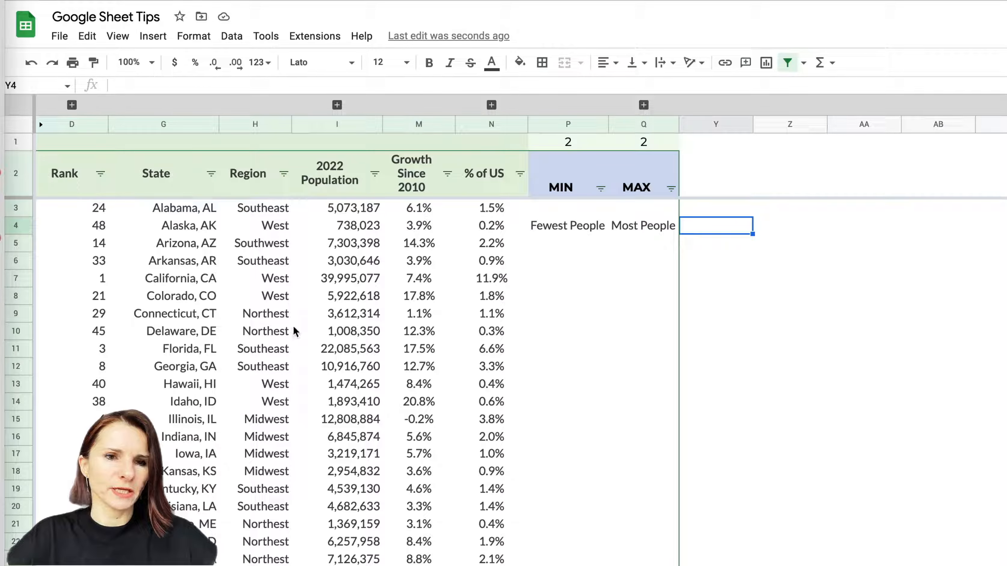
Step: Enter a MIN formula in cell P5 under Fewest People, using the entire 2022 Population column I:I as the range
scroll(294, 326, down, 10)
scroll(294, 326, up, 10)
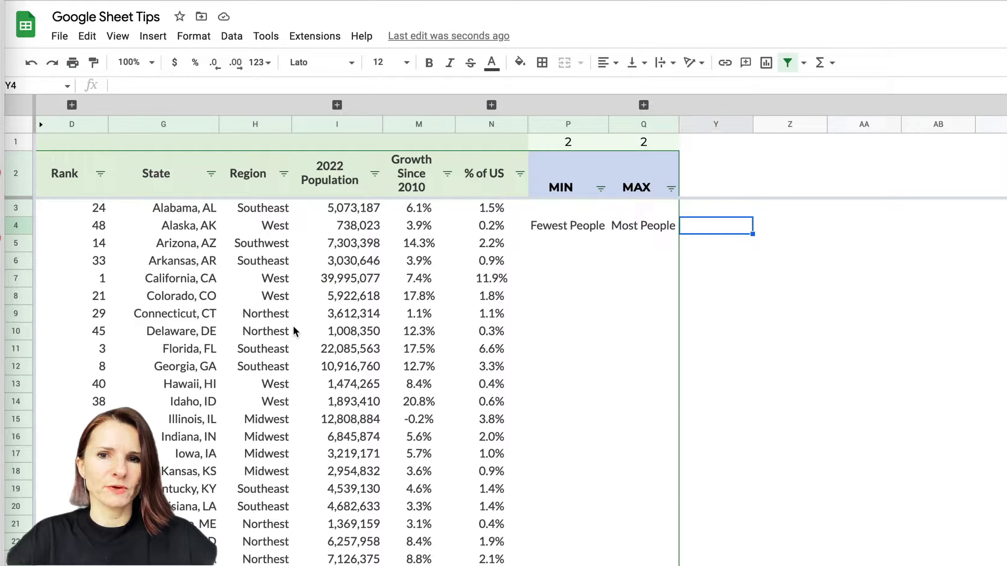
click(550, 243)
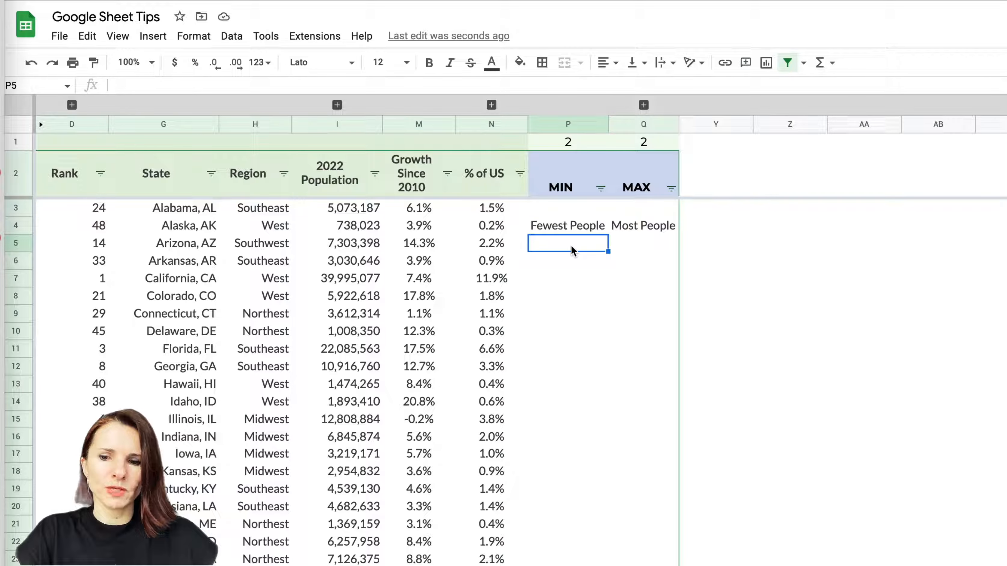
text(=min()
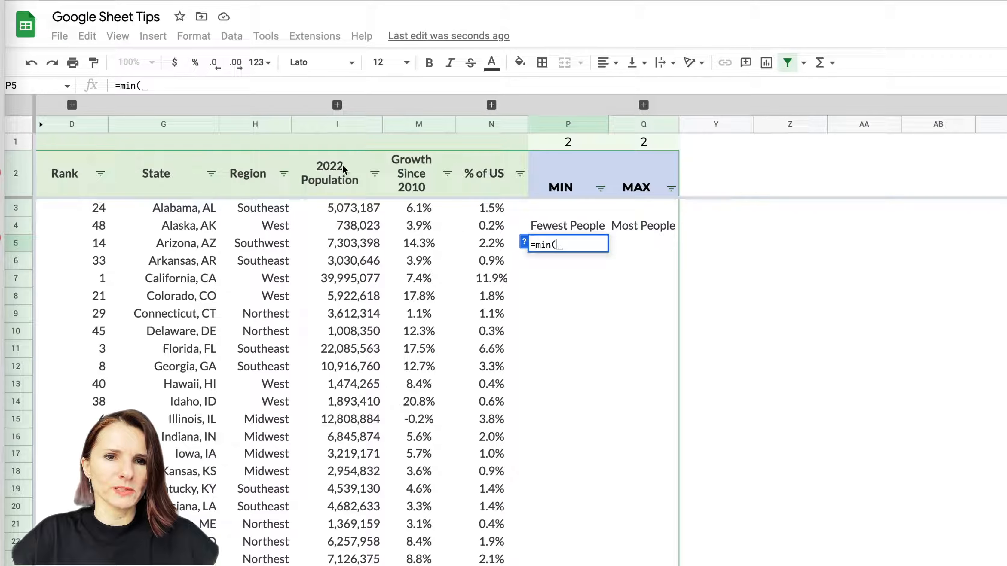
click(349, 123)
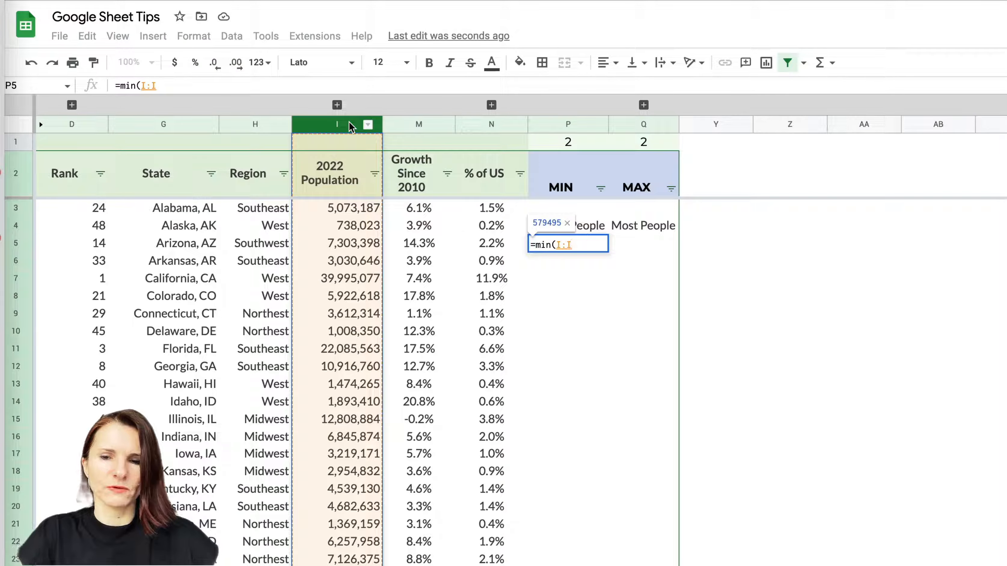
text())
key(Return)
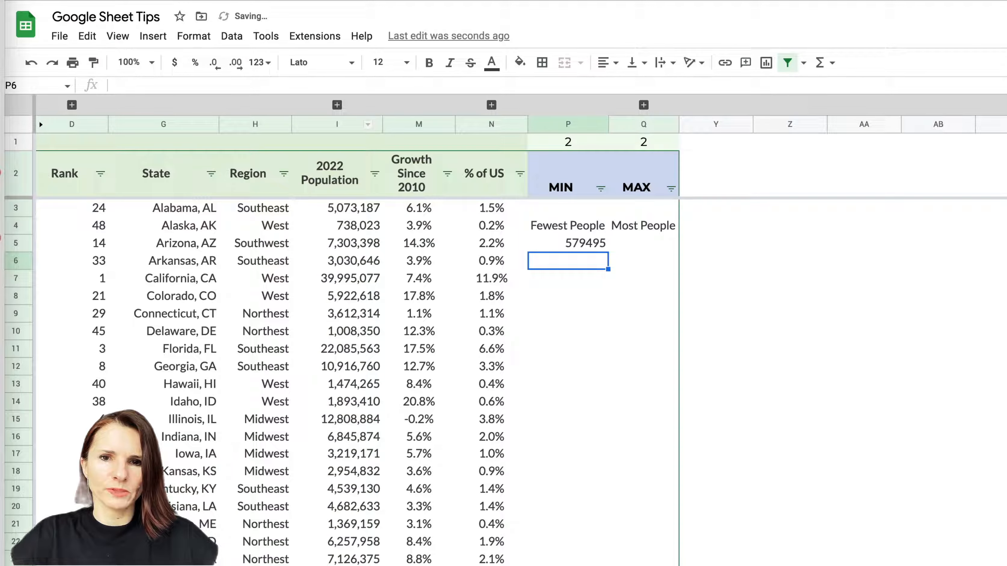
Step: Copy the number formatting of population cell I5 onto the result cells P5:Q5
click(344, 245)
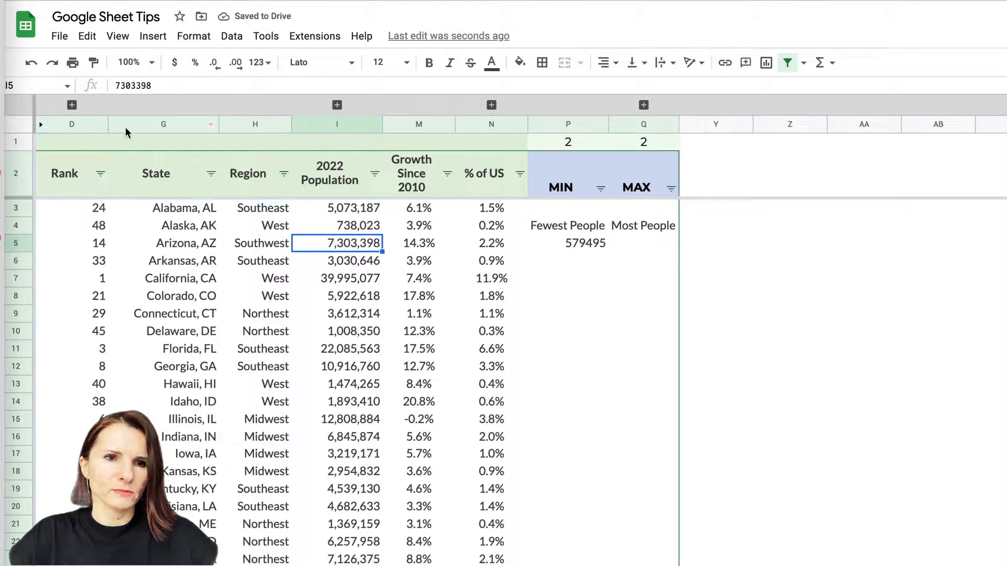
click(99, 67)
drag(573, 247, 639, 250)
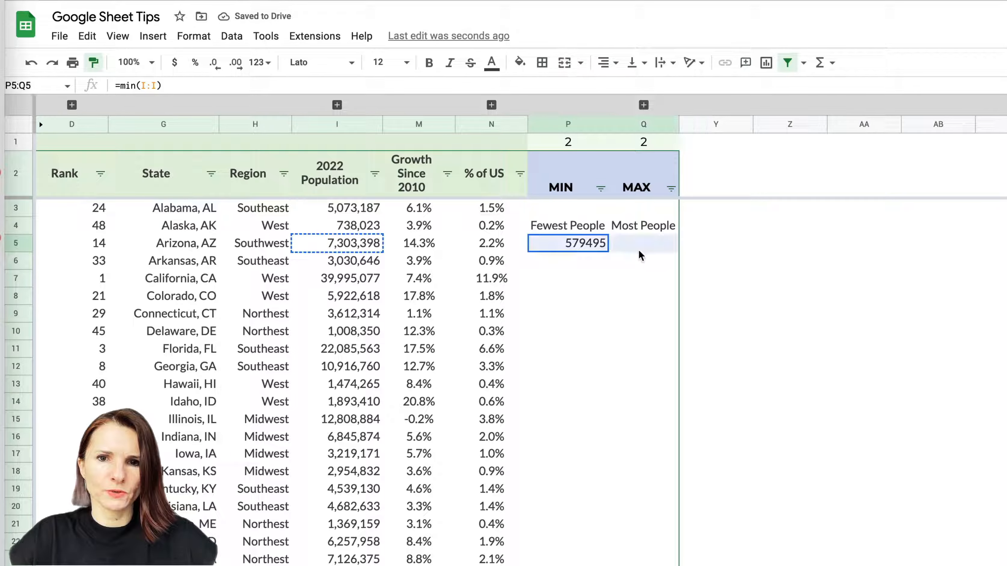
click(567, 260)
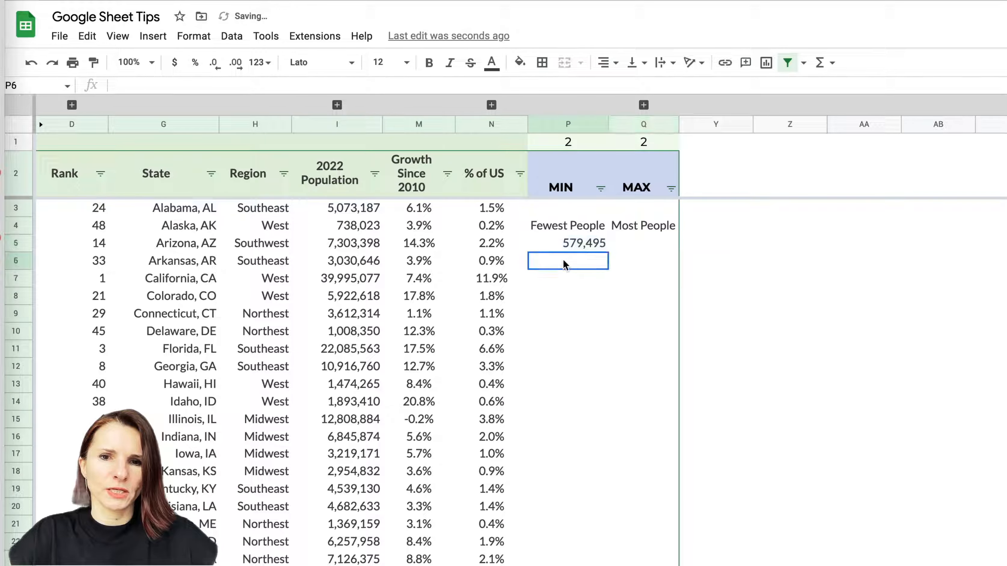
click(569, 245)
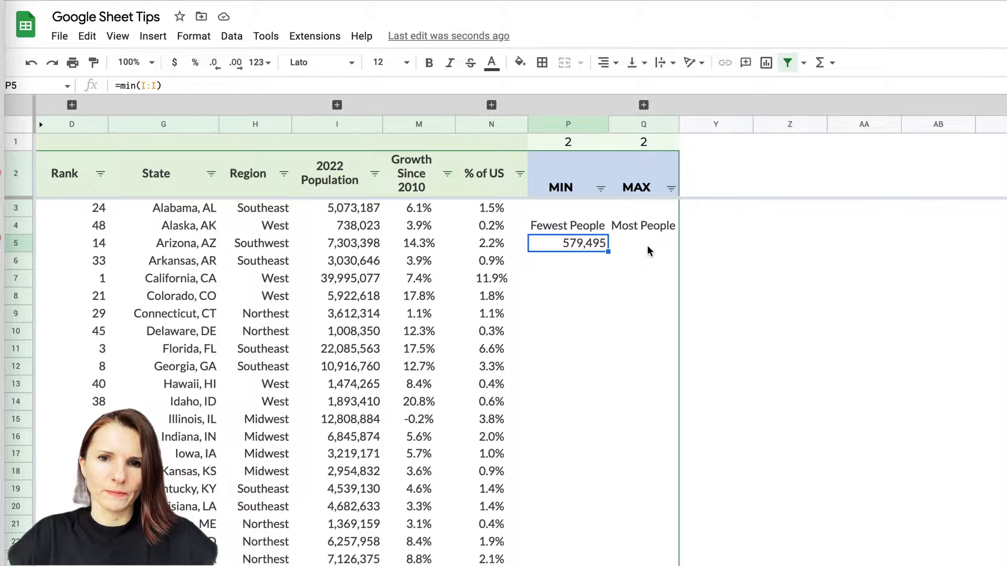
Step: Enter a MAX formula in cell Q5 under Most People, using the entire 2022 Population column I:I as the range
click(638, 251)
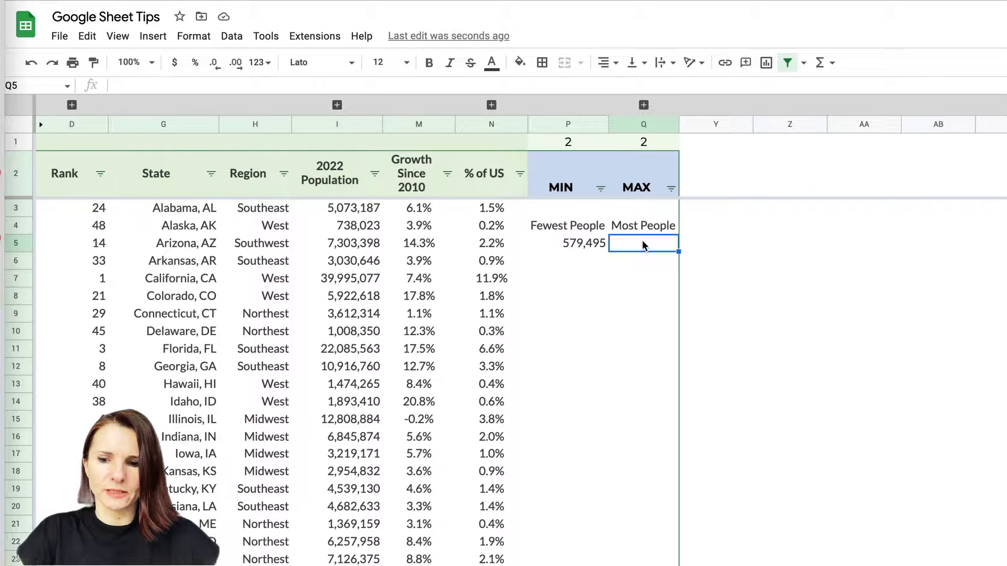
text(=max()
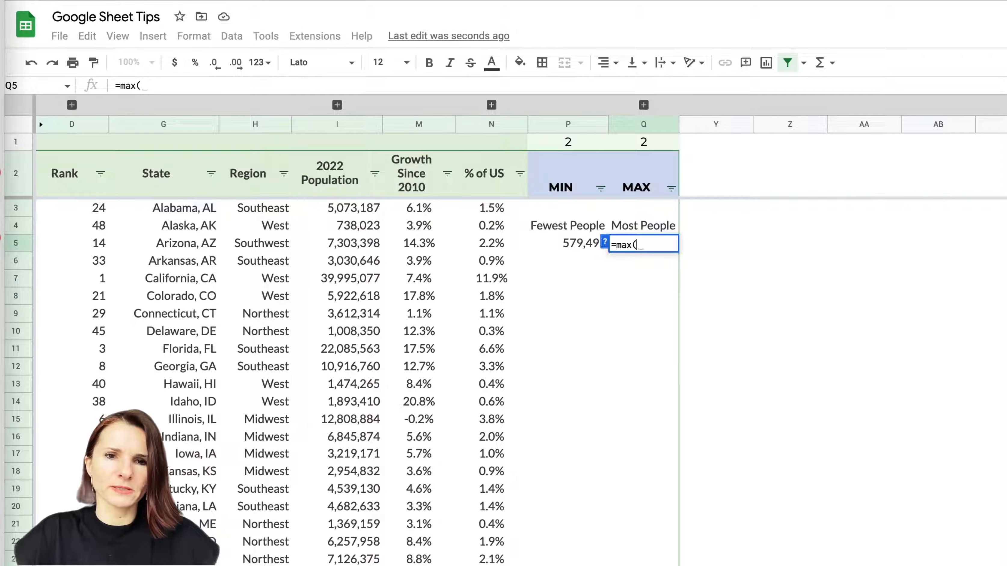
click(334, 125)
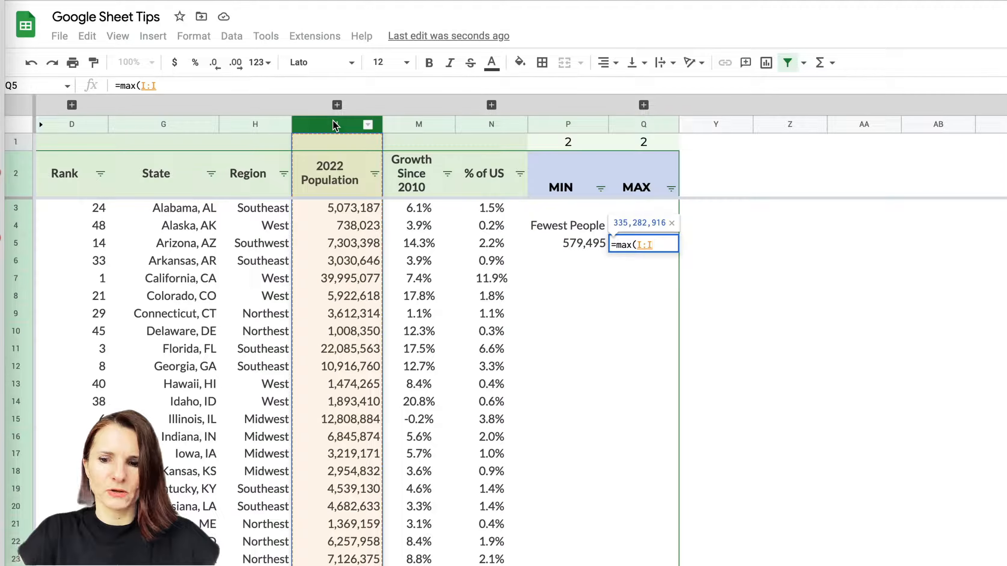
key(Return)
click(652, 244)
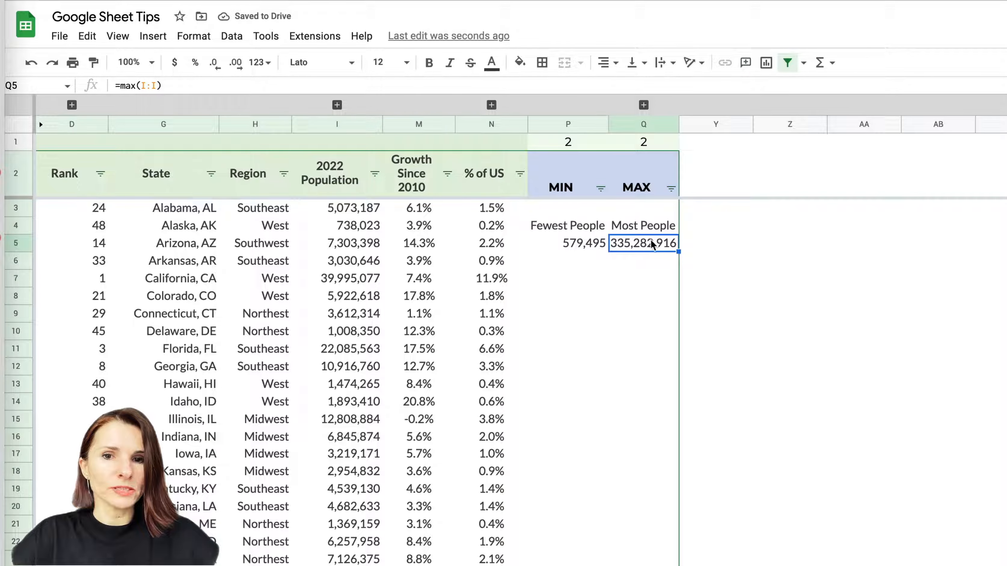
Step: Examine the I:I range of the MAX formula in Q5 against the 2022 Population column down to its total row
scroll(645, 258, down, 2)
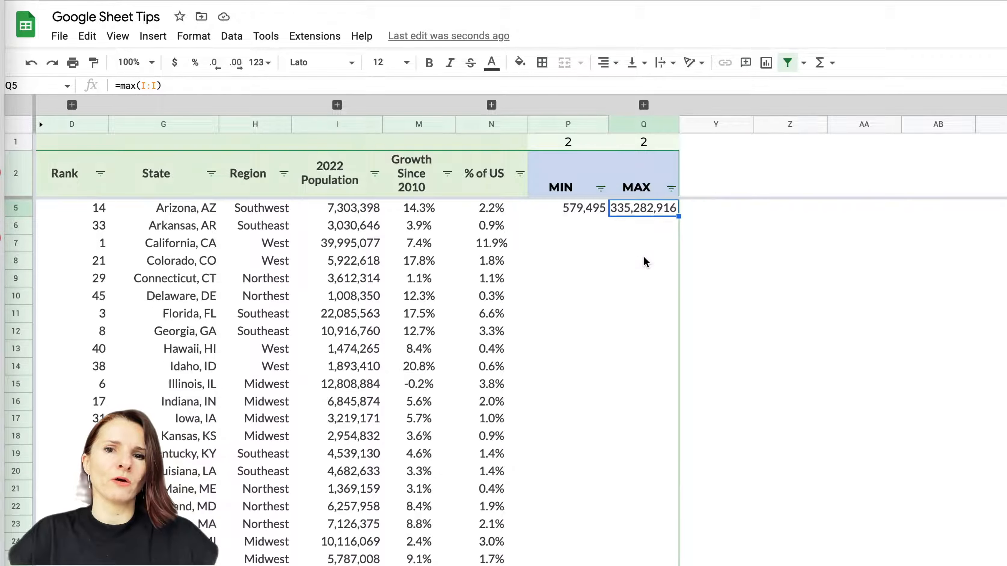
scroll(644, 258, up, 2)
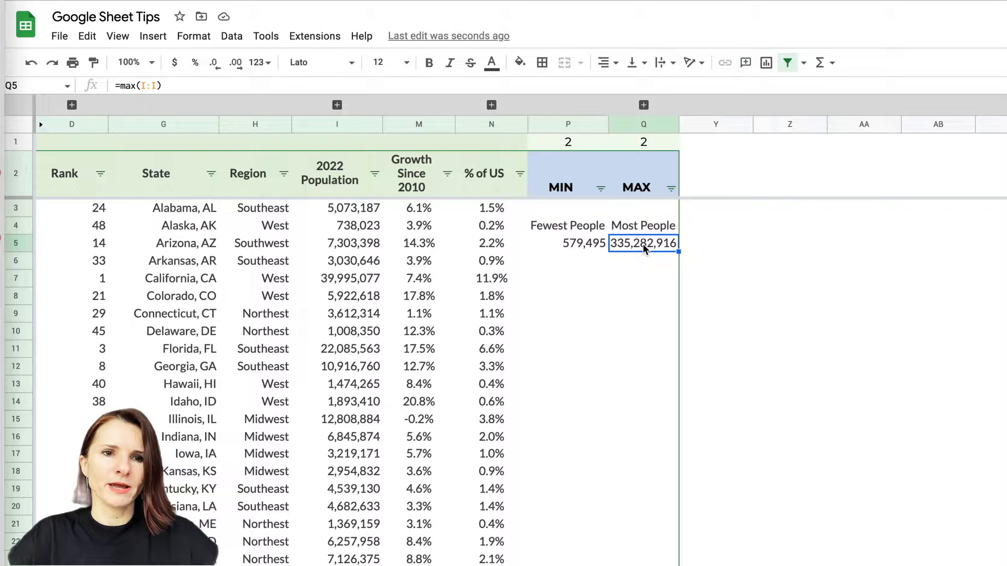
scroll(643, 312, down, 8)
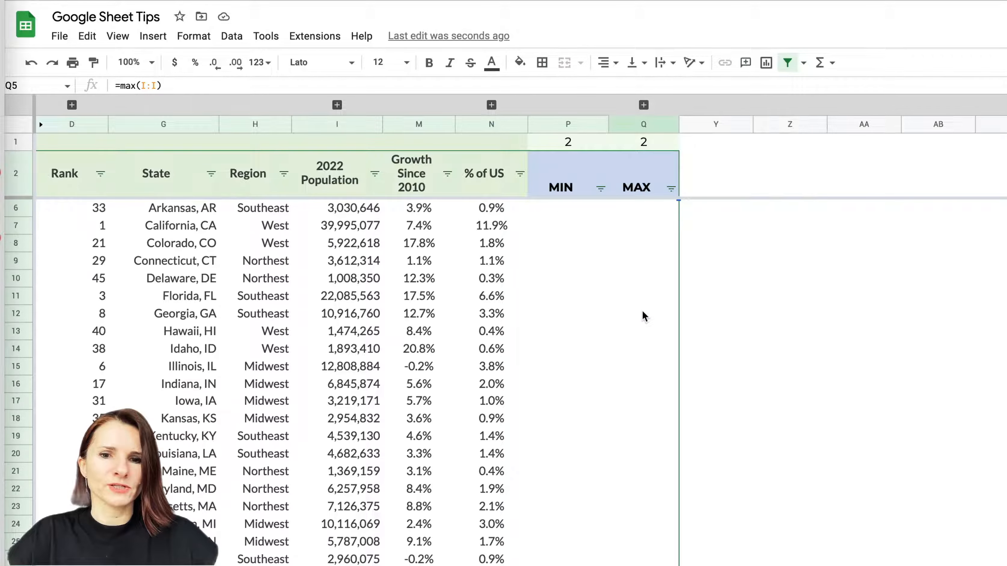
scroll(644, 316, up, 8)
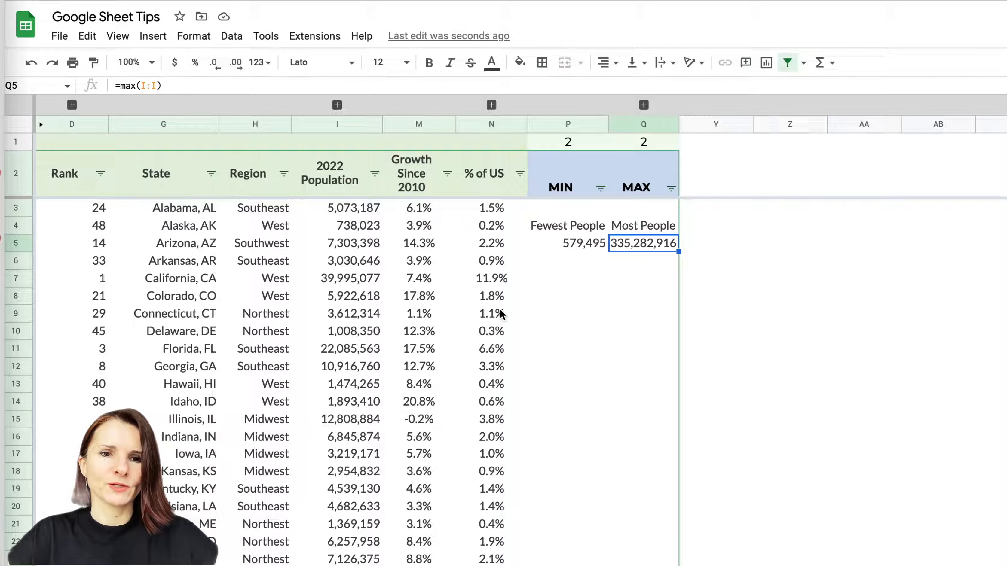
key(Return)
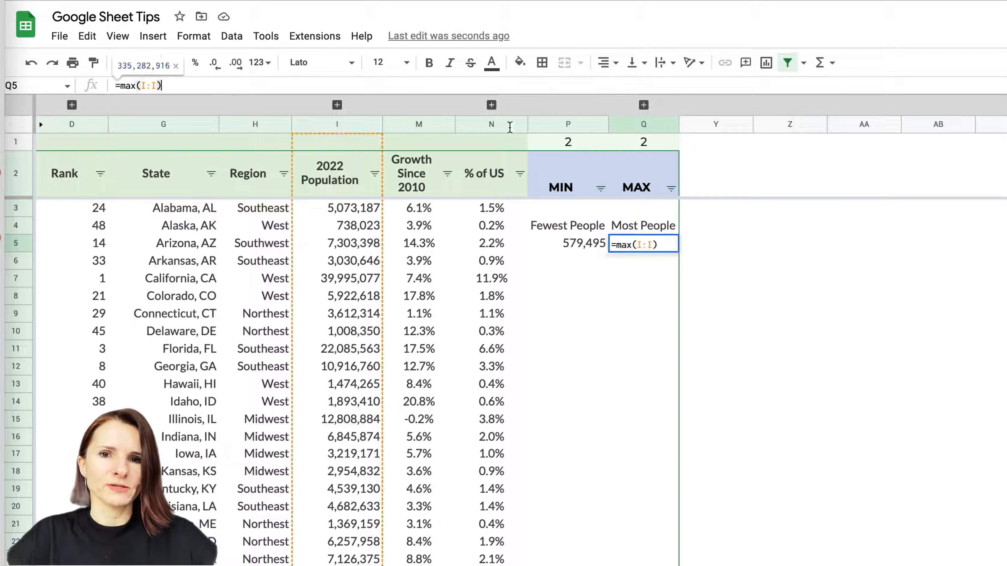
scroll(545, 392, down, 5)
scroll(545, 394, down, 10)
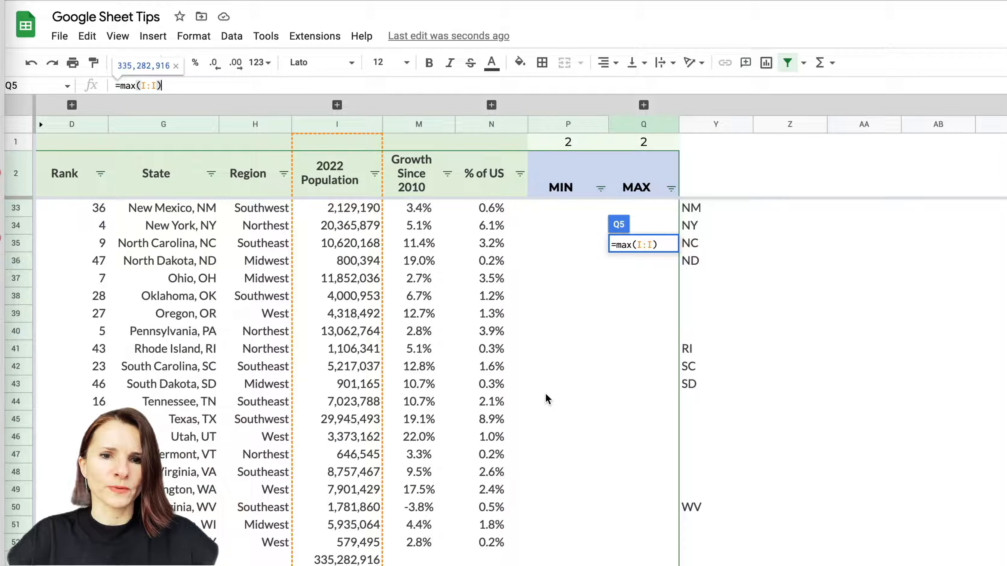
scroll(548, 398, up, 10)
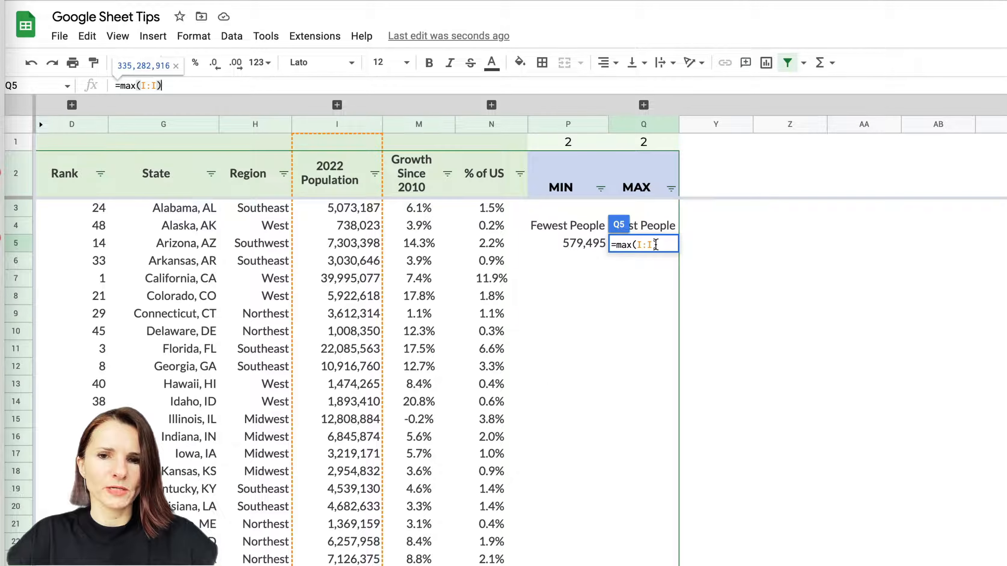
drag(655, 245, 639, 244)
key(Escape)
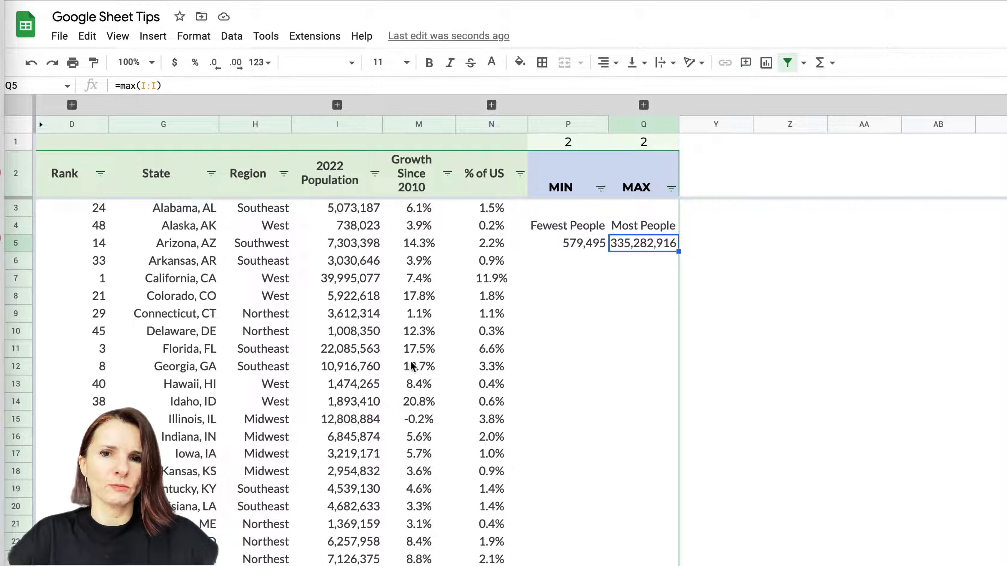
click(410, 364)
Step: Rewrite the MIN formula in cell P5 to cover only the state populations in I3:I52
click(568, 243)
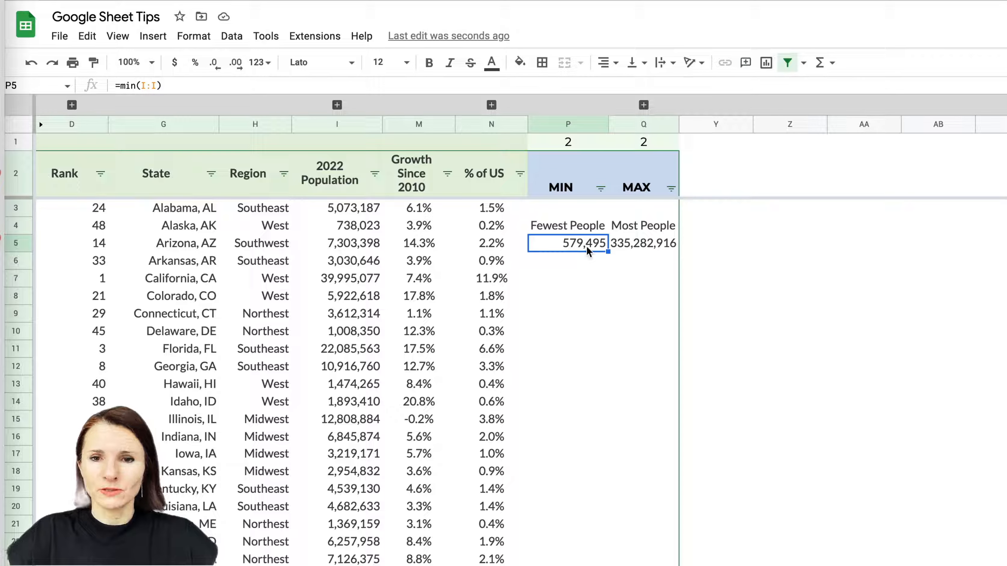
double_click(588, 250)
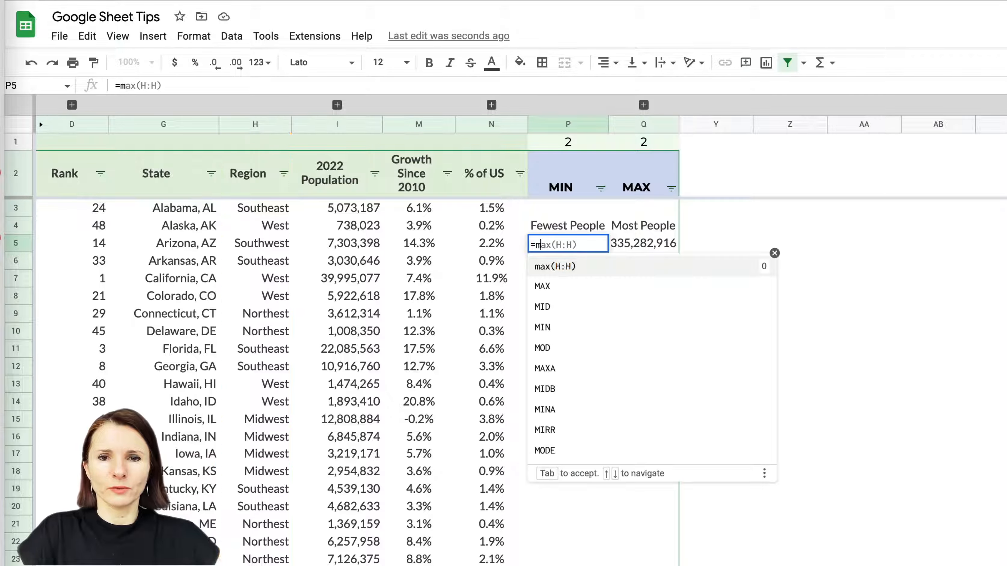
key(BackSpace)
key(BackSpace)
key(BackSpace)
key(BackSpace)
key(BackSpace)
text(()
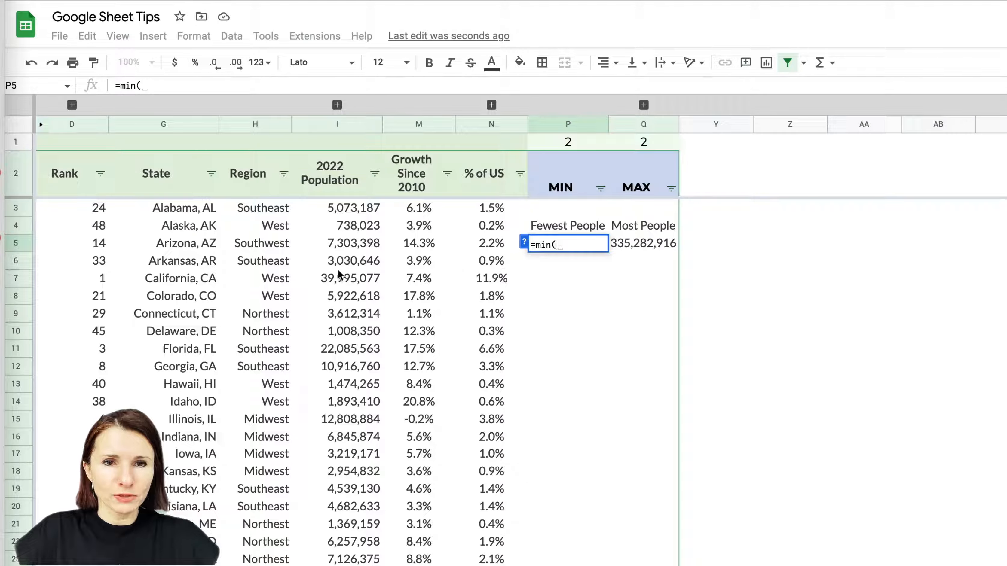
drag(355, 209, 369, 554)
key(Return)
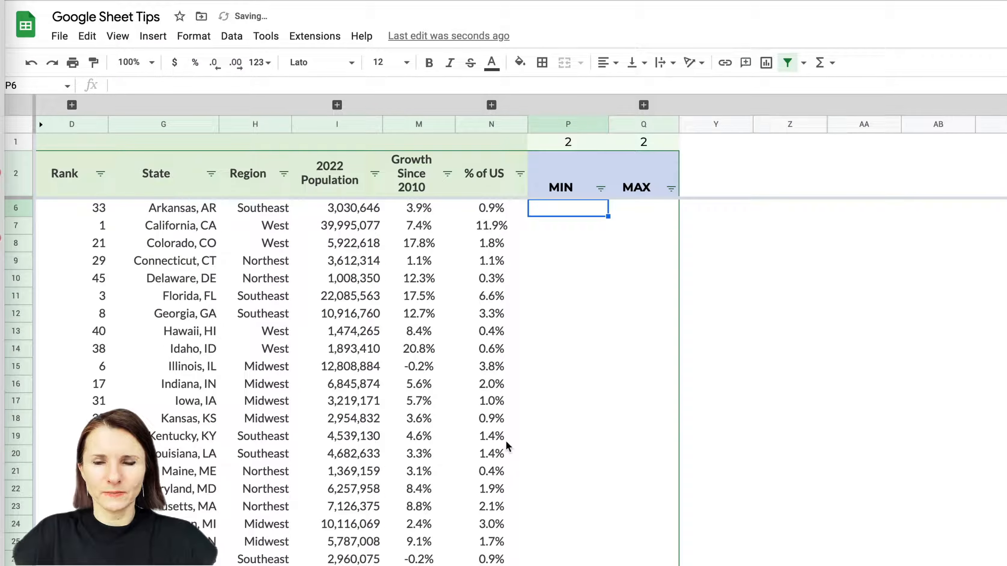
Step: Copy the full text of the MIN formula from inside cell P5 and leave the cell unchanged
click(591, 244)
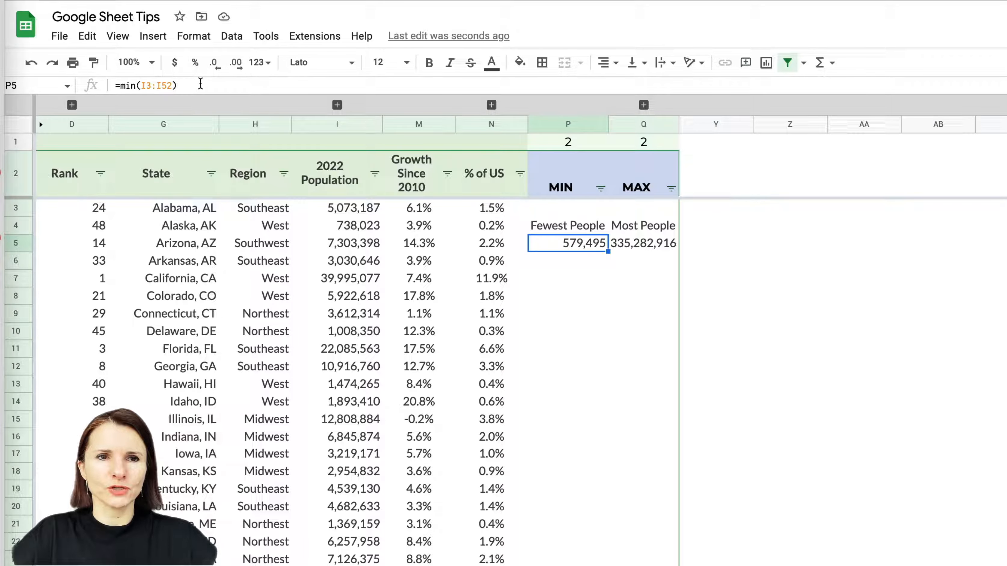
drag(200, 84, 84, 87)
key(ctrl+c)
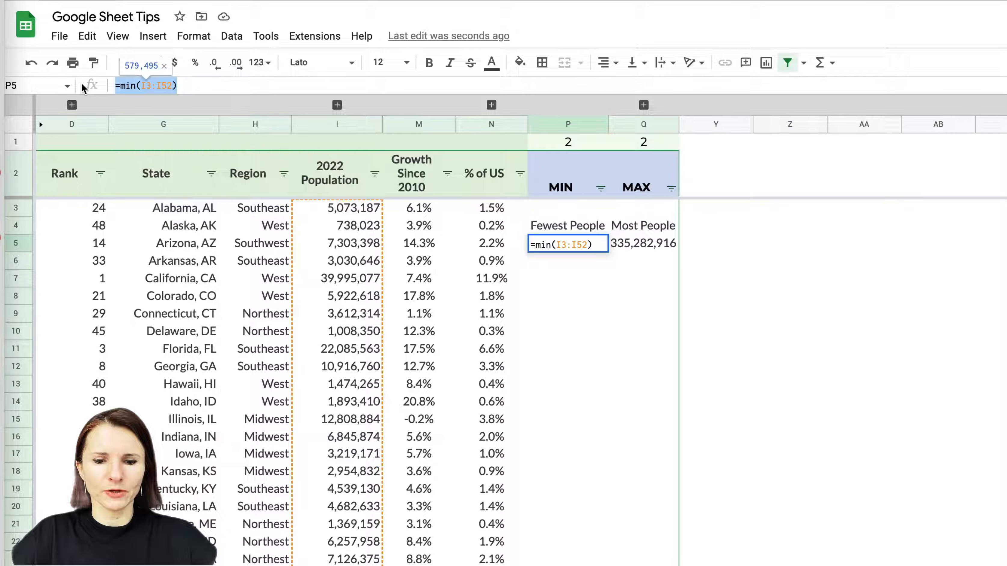
key(Return)
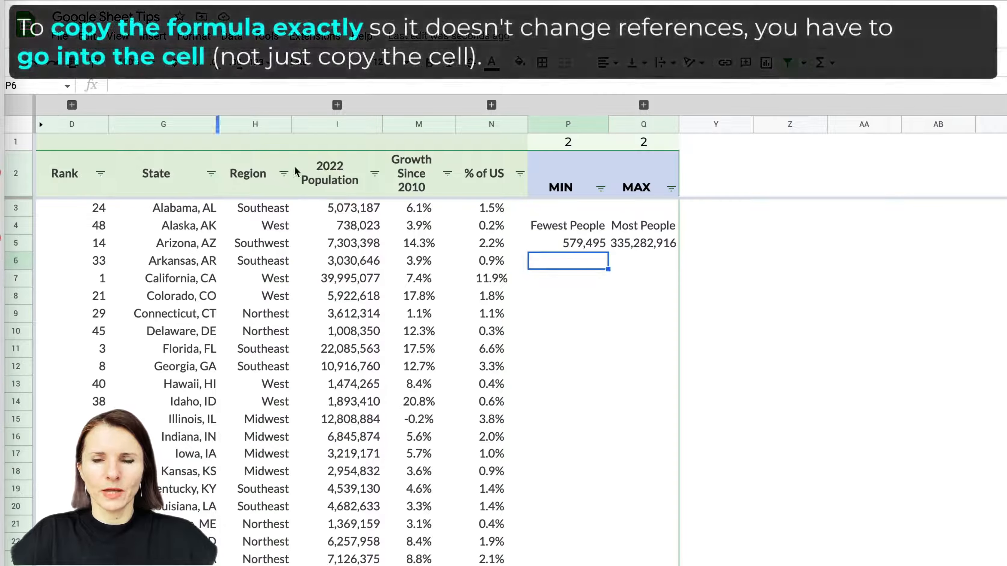
Step: Paste the copied MIN formula into cell Q5 and change its function to MAX, keeping the range I3:I52
click(647, 246)
key(ctrl+v)
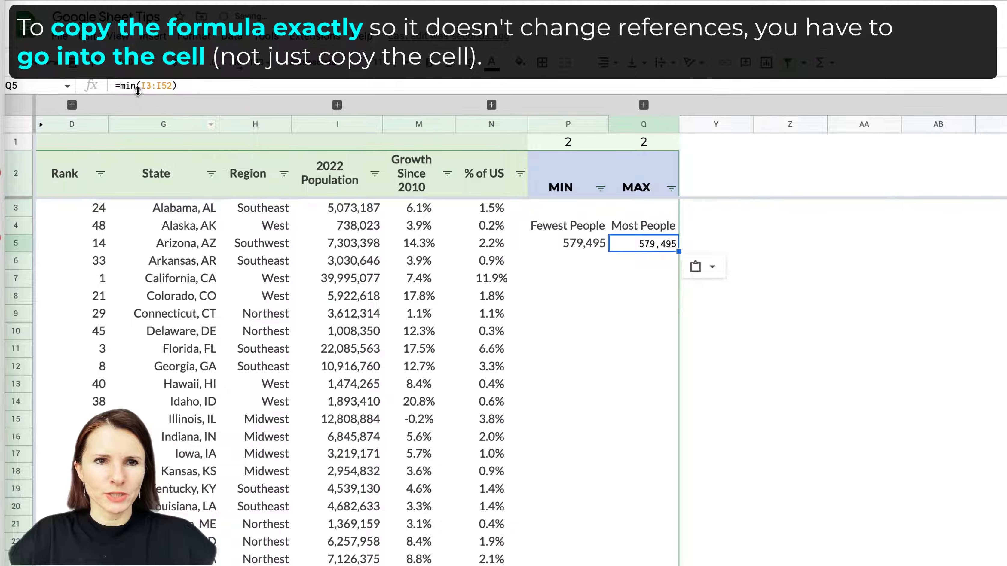
double_click(132, 86)
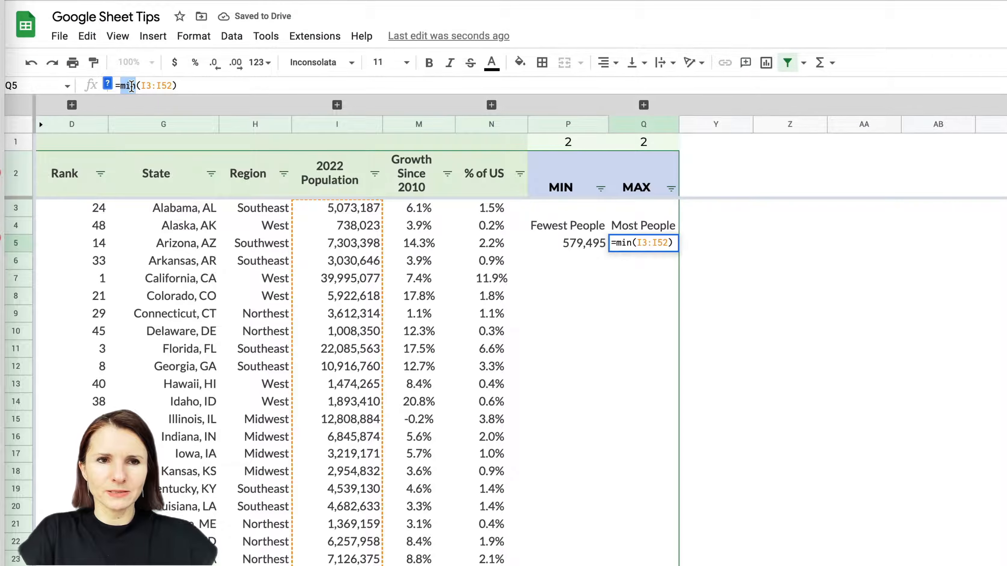
text(max)
key(Tab)
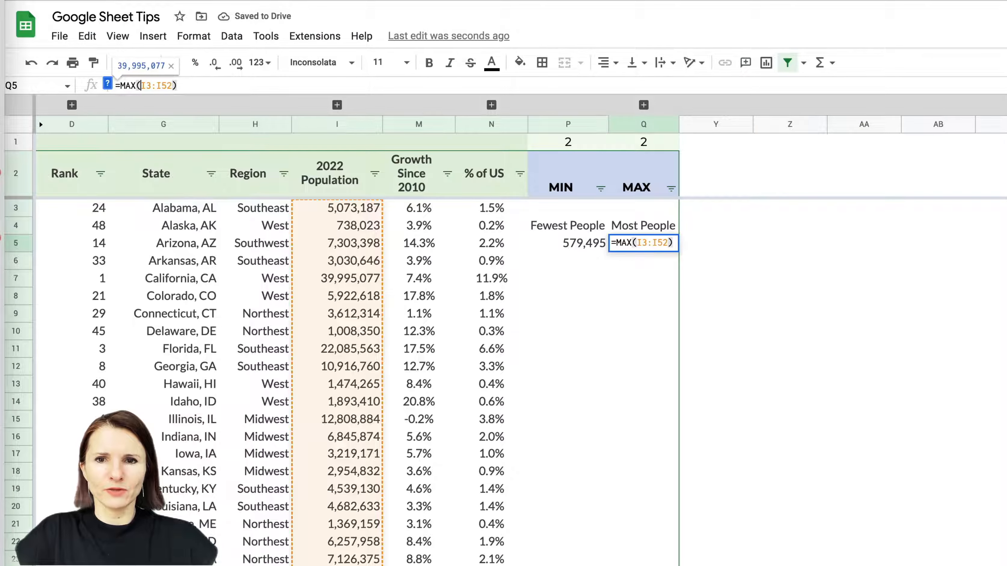
key(Return)
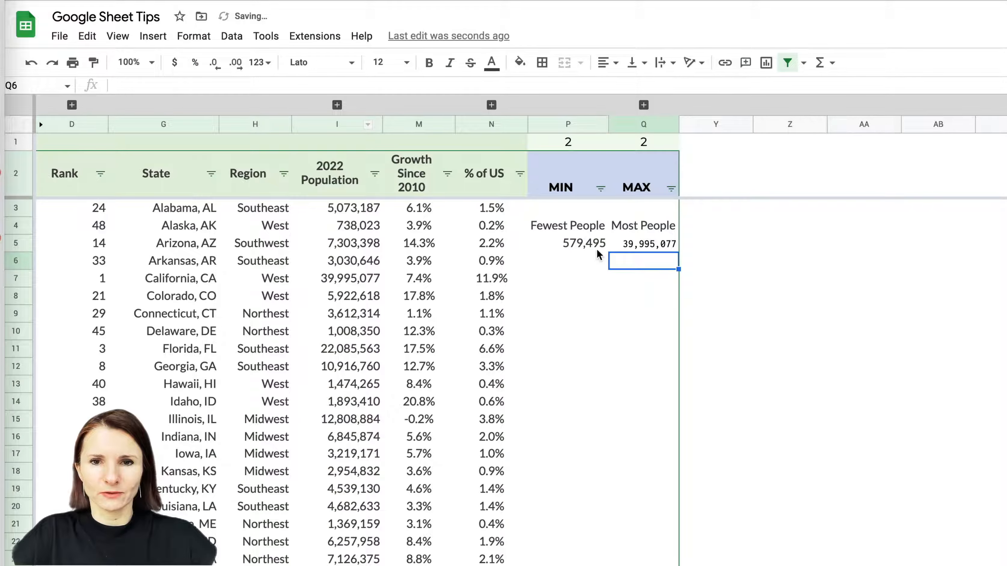
Step: Copy the formatting of cell P5 onto the MAX result in cell Q5
click(580, 250)
click(94, 62)
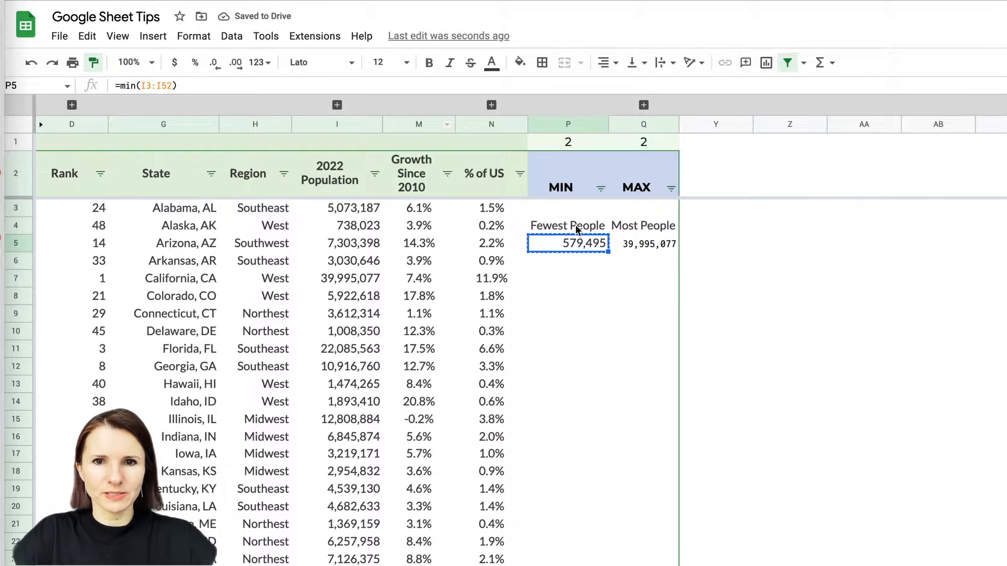
click(636, 248)
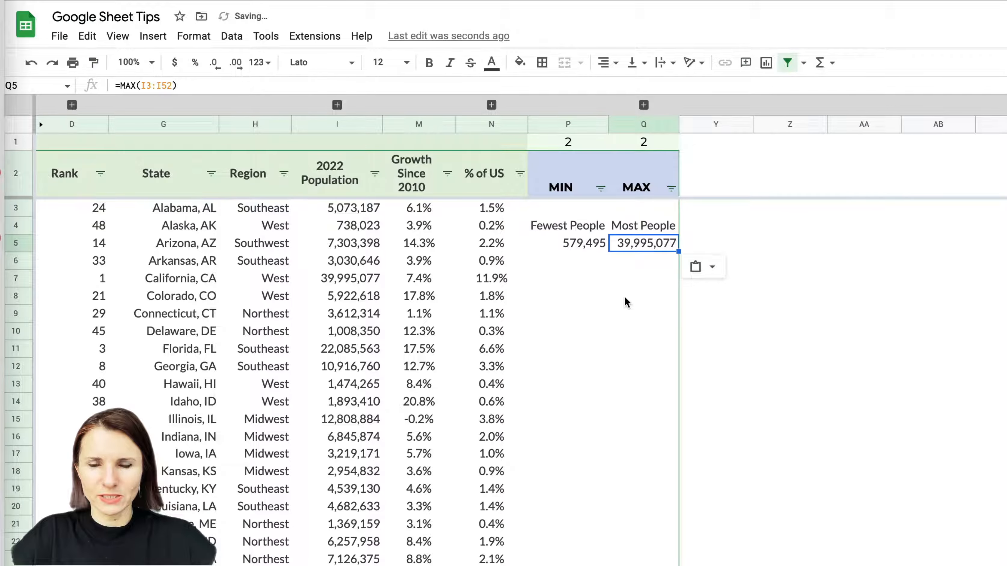
click(626, 298)
Step: Check the MAX and MIN results in Q5 and P5 against the matching state rows in the 2022 Population column
click(634, 245)
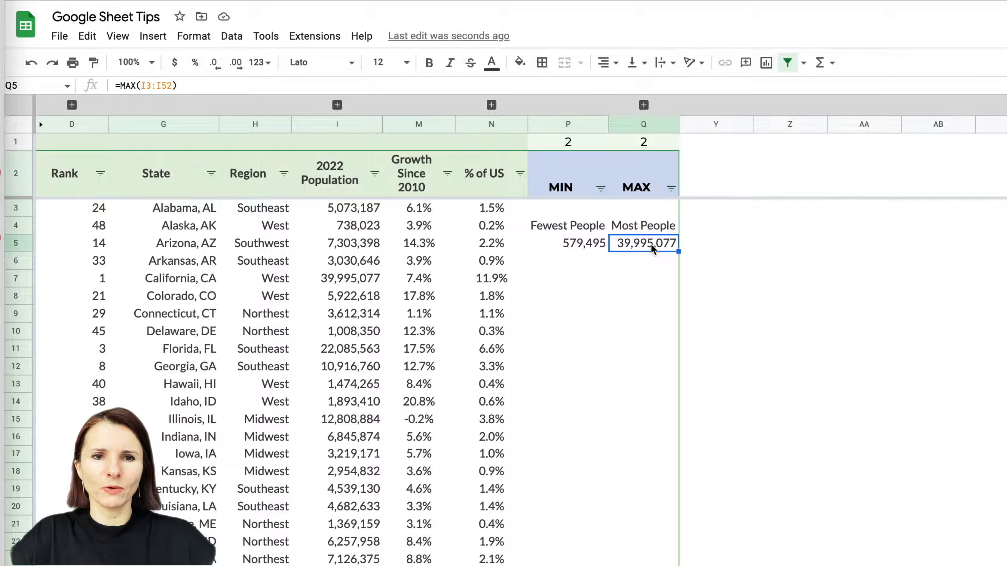
click(325, 284)
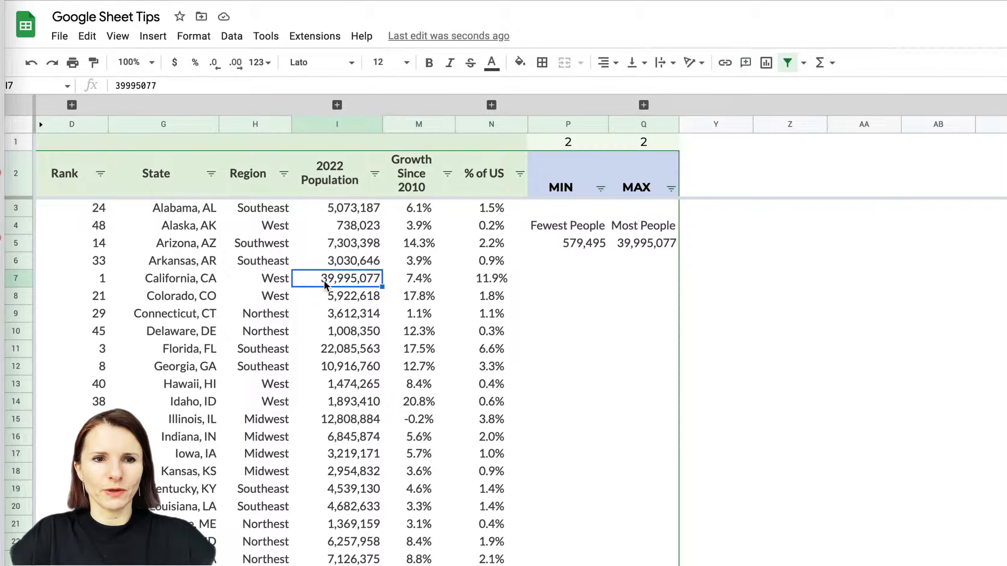
click(113, 278)
click(582, 250)
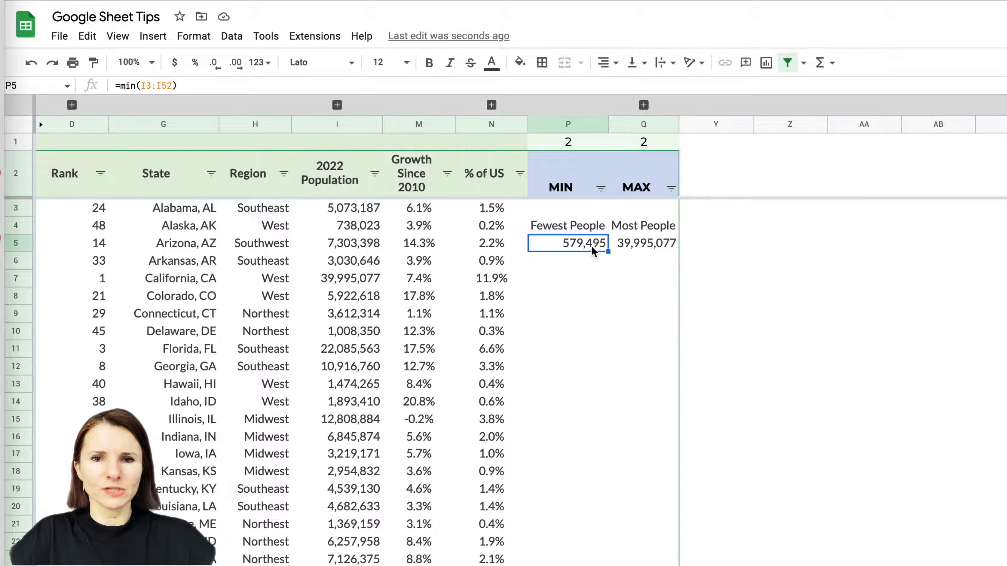
scroll(183, 365, down, 10)
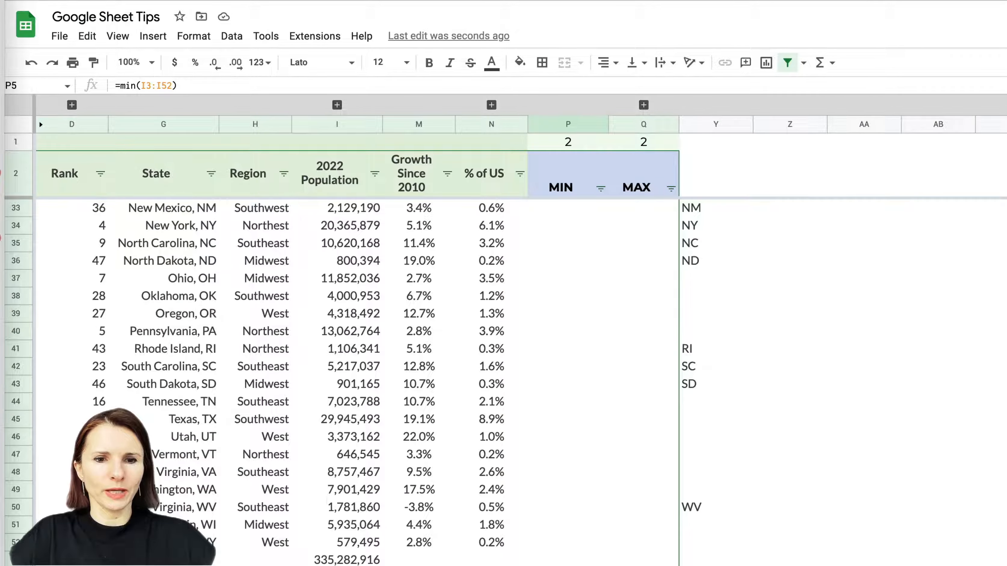
scroll(474, 498, up, 10)
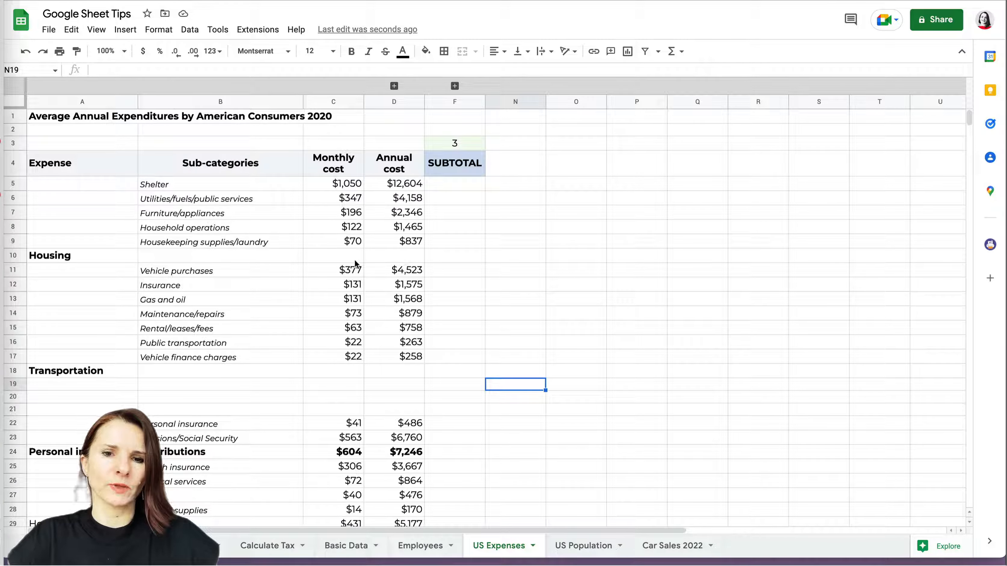
Step: On the US Expenses sheet, sum the Housing monthly costs C5:C9 in cell C10 and fill the formula across to D10
click(335, 255)
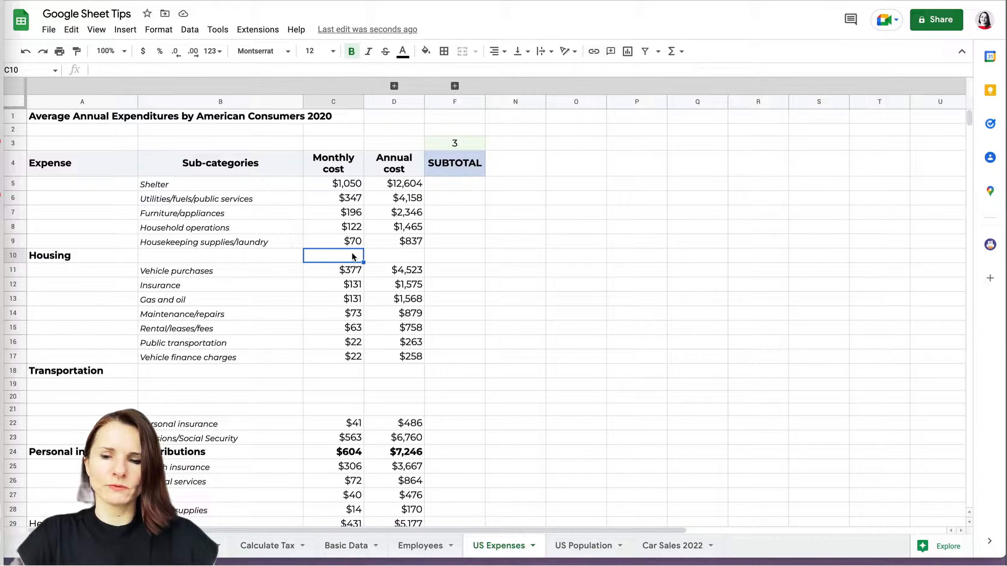
text(=sum()
click(349, 184)
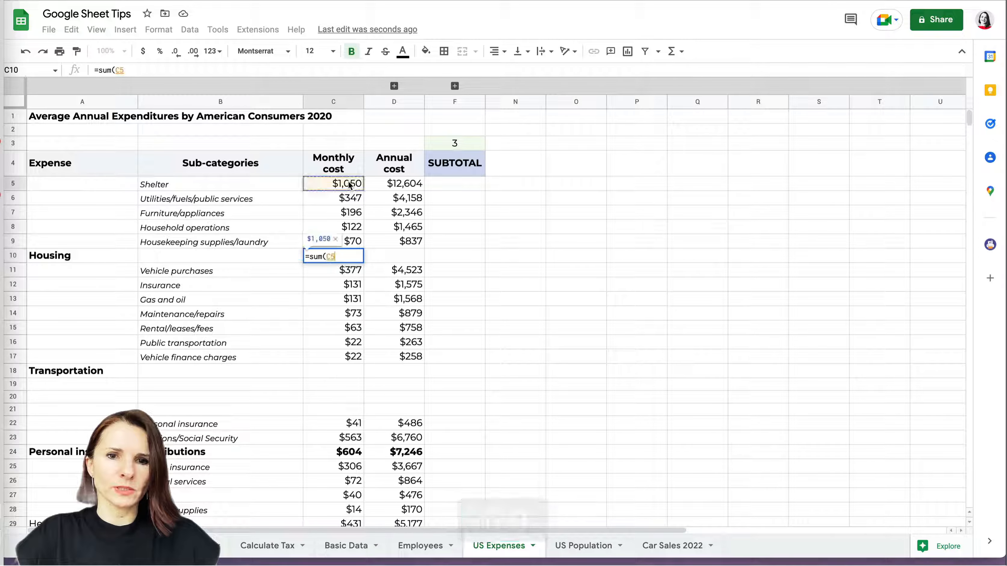
drag(349, 183, 351, 241)
text())
key(Return)
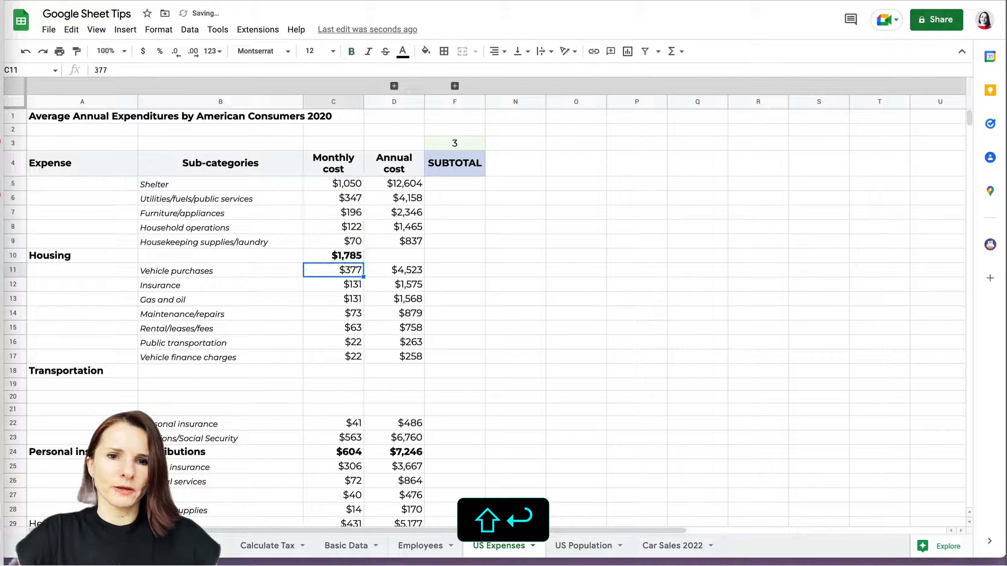
click(359, 256)
drag(363, 262, 401, 262)
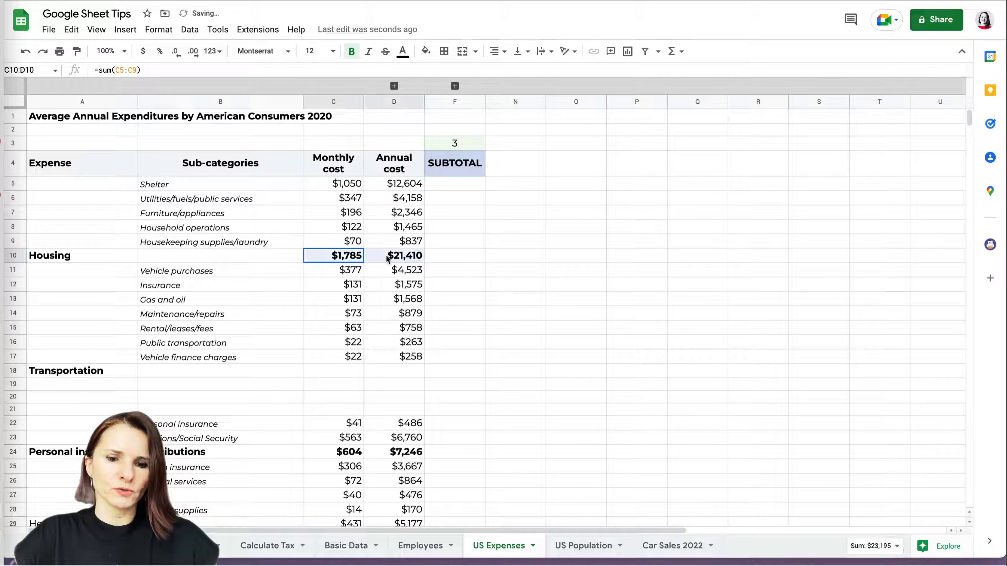
Step: Copy the Housing total formulas in C10:D10 to the Transportation row, cells C18:D18
key(super+c)
click(344, 371)
key(super+v)
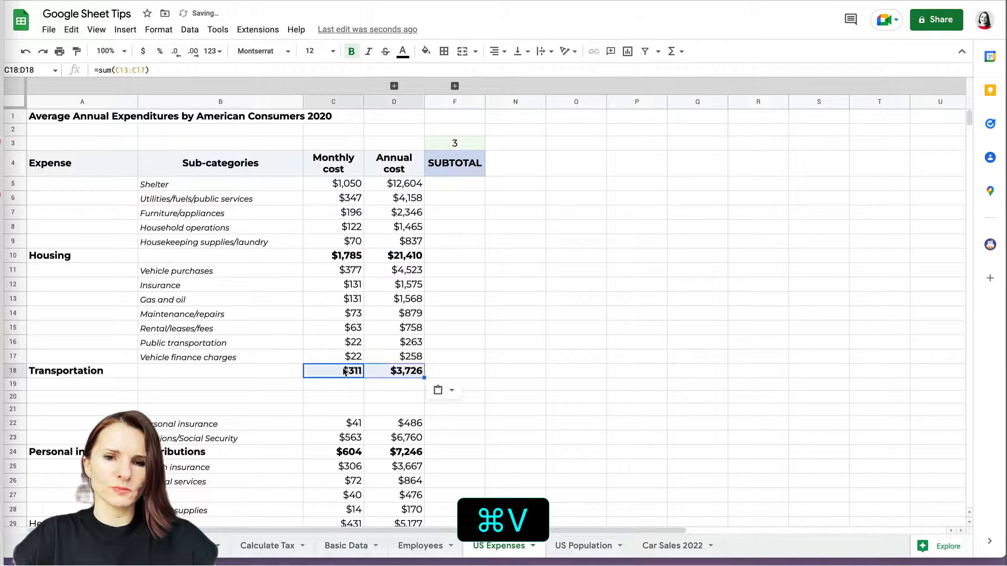
click(488, 345)
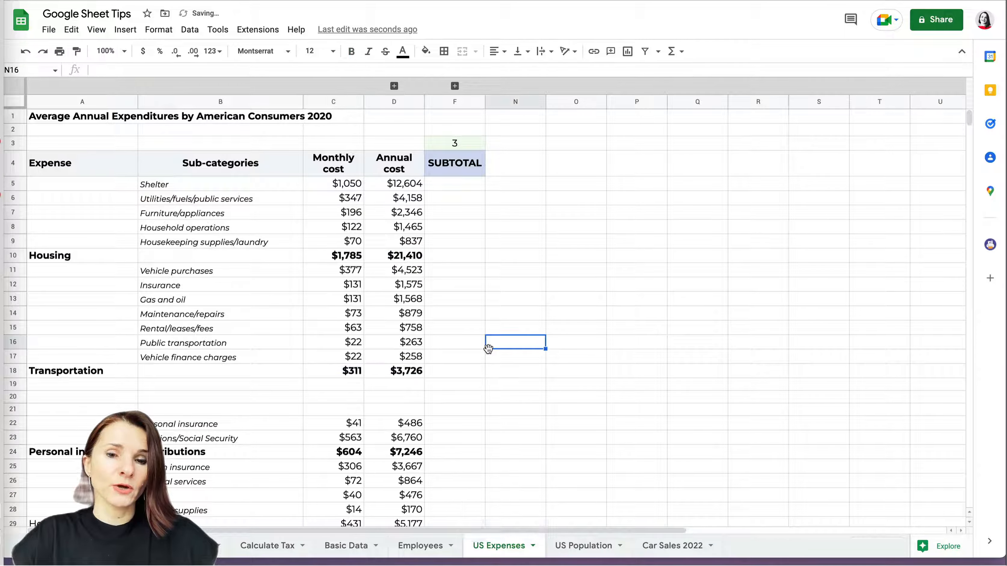
Step: Compare the range summed by the formula in C18 with the Transportation sub-categories in B11:B17
click(345, 372)
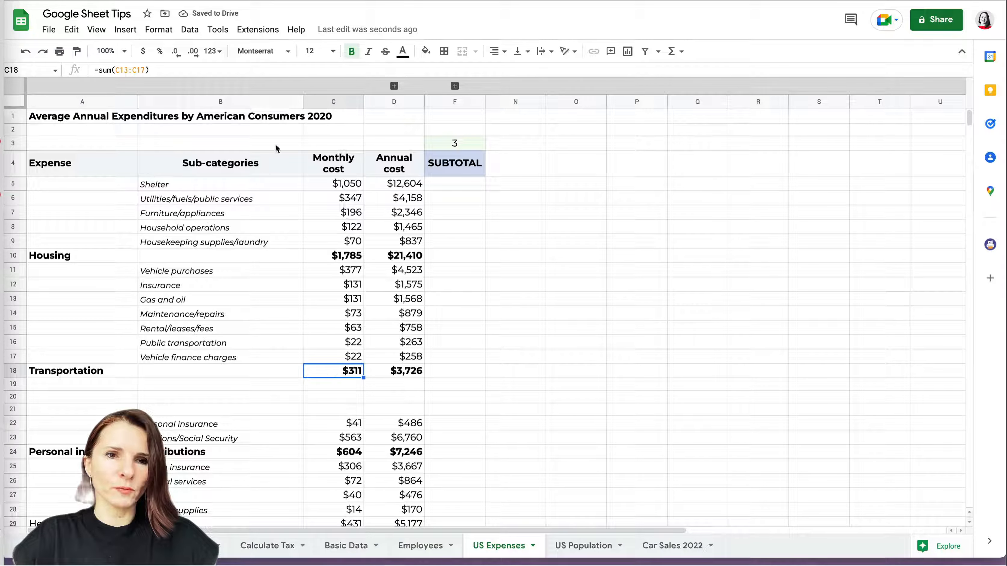
click(268, 71)
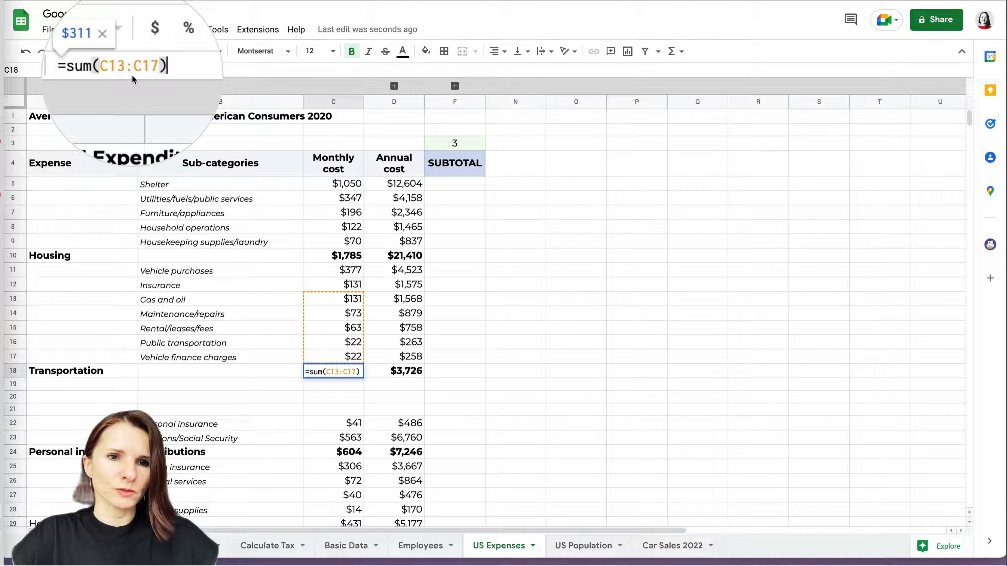
drag(229, 186, 216, 359)
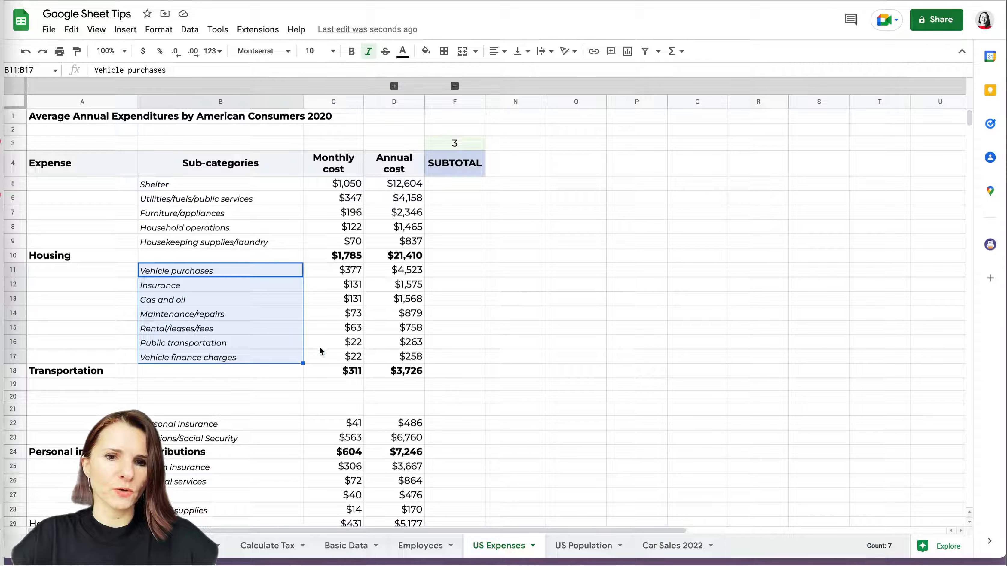
click(338, 373)
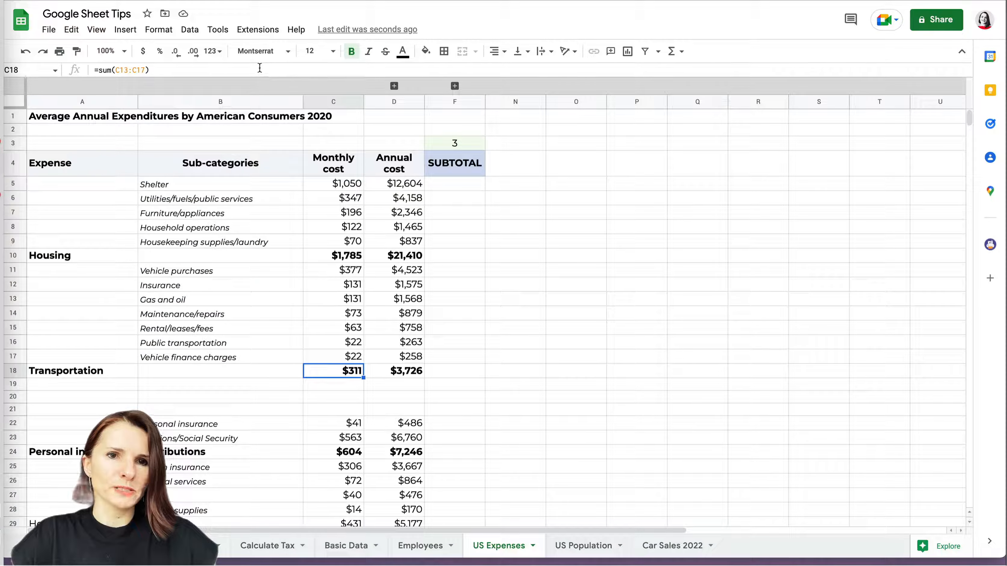
Step: Rewrite the SUM formula in C18 to cover C11:C17 and fill it across to D18
click(160, 71)
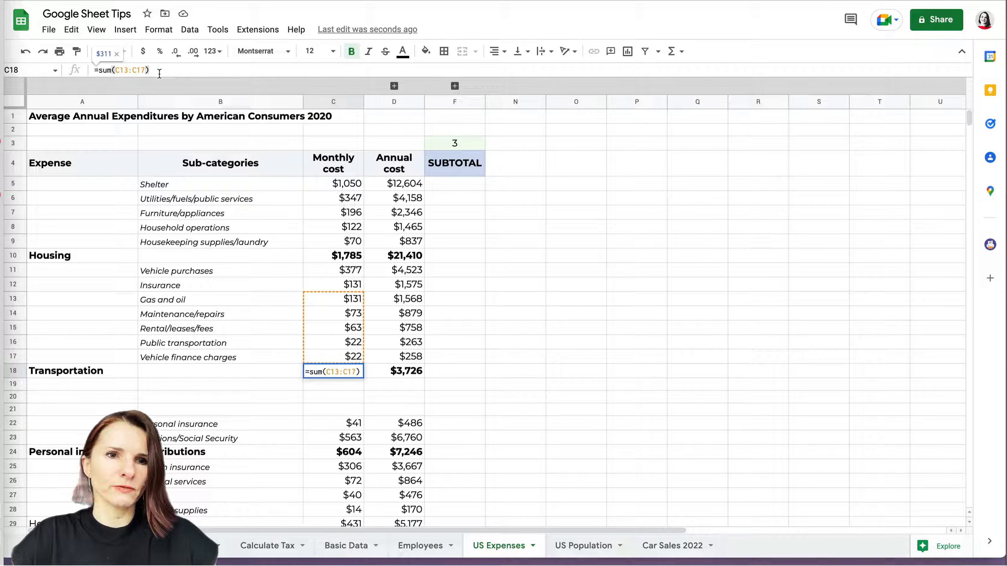
drag(152, 71, 116, 70)
key(BackSpace)
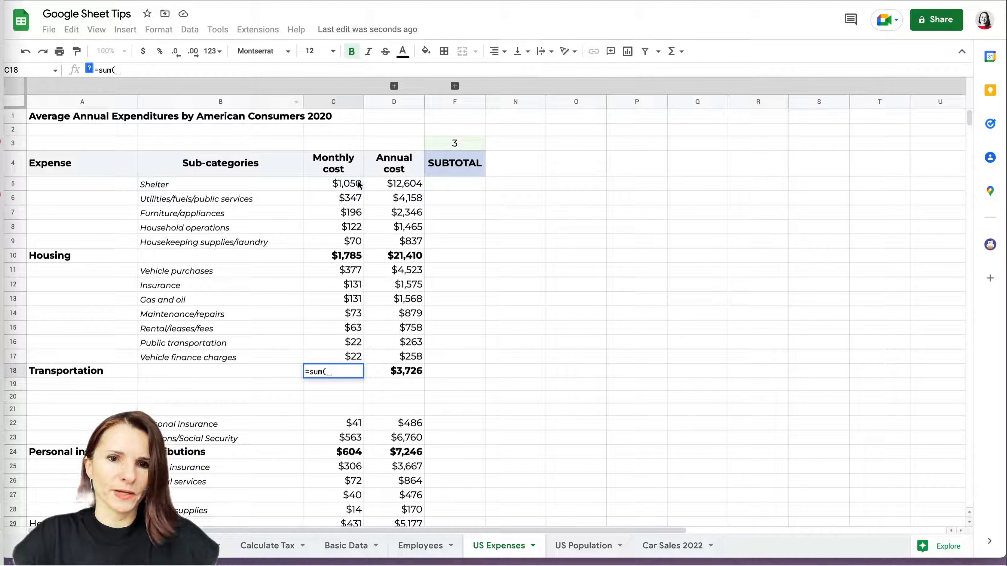
drag(349, 277, 351, 357)
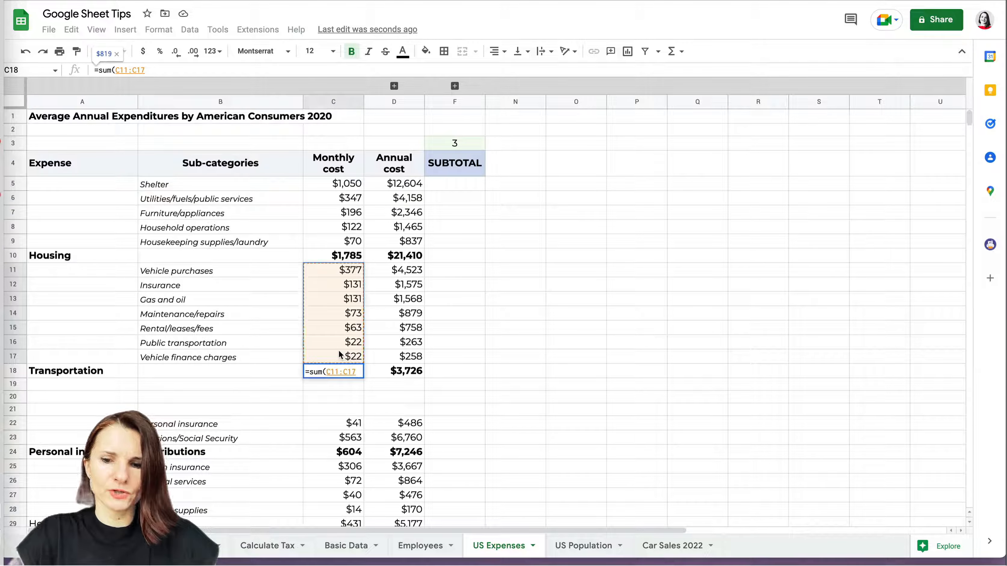
text())
key(Return)
click(359, 372)
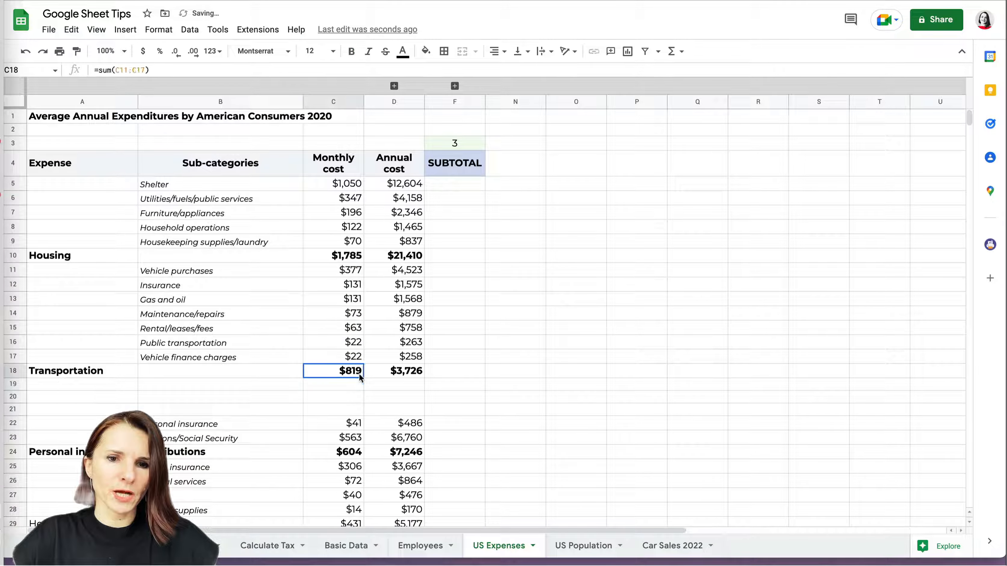
drag(364, 376, 421, 376)
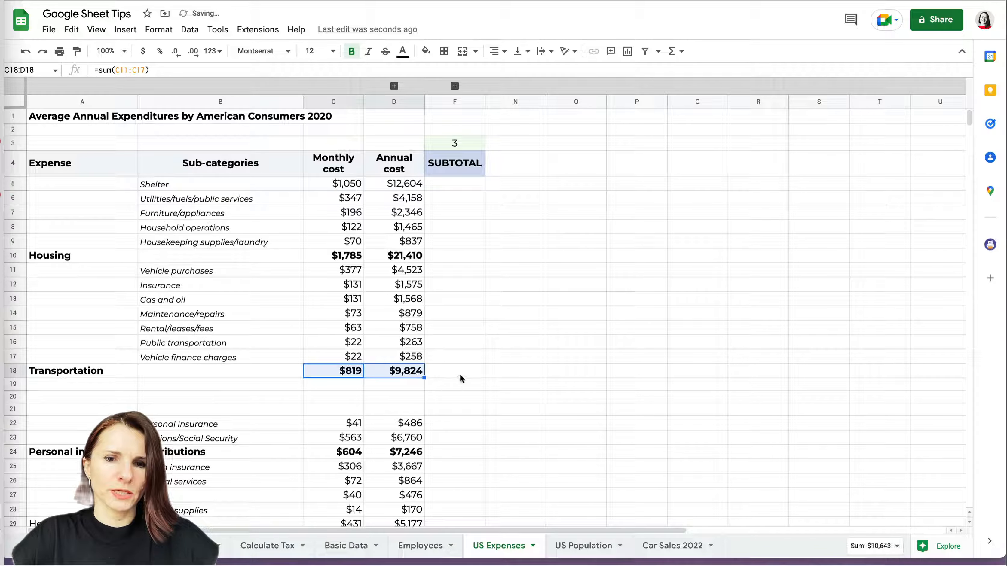
click(463, 376)
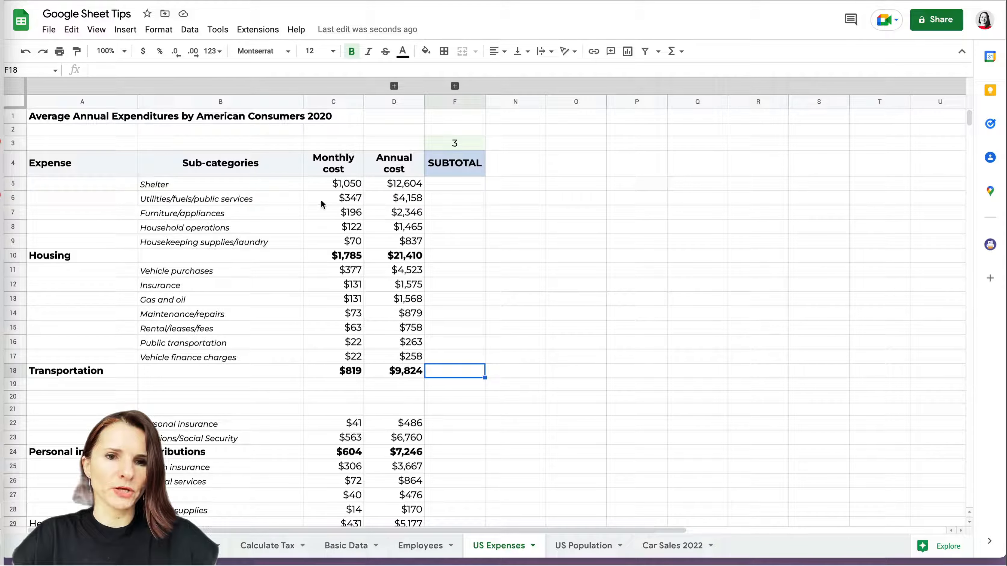
Step: Enter the label "Grand Total for Housing & Transporation" in cell B19 and make it bold
click(403, 259)
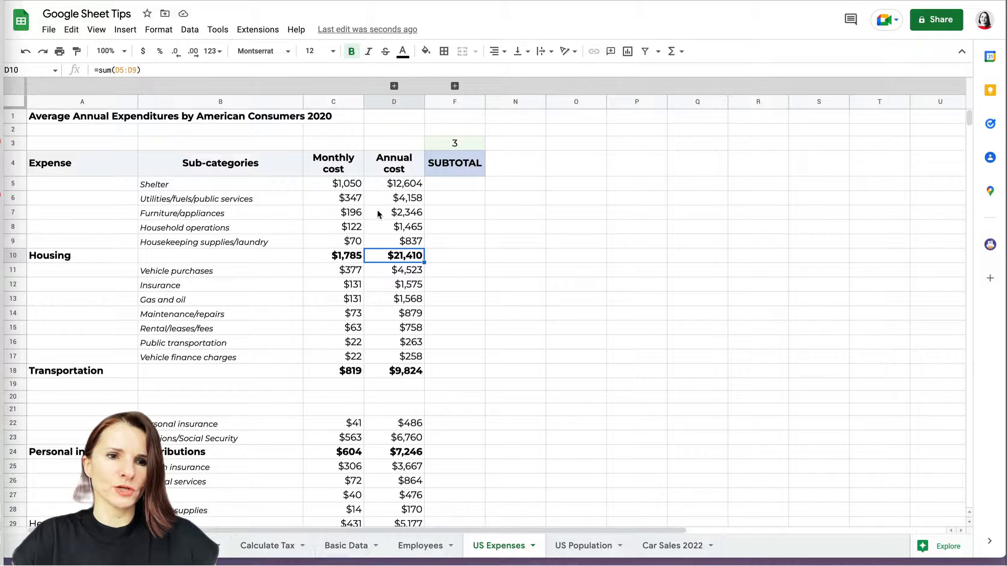
click(390, 387)
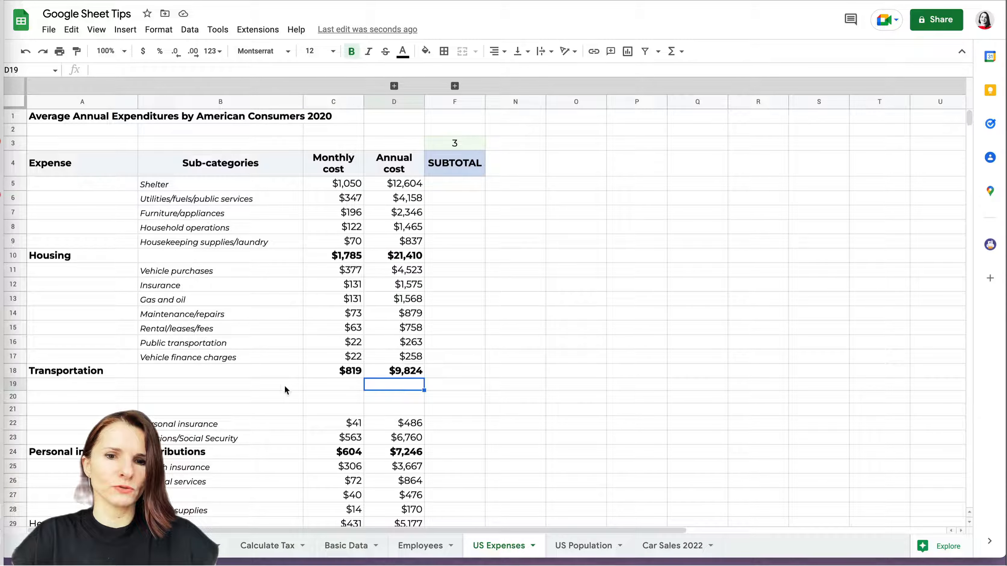
click(256, 386)
text(Grand)
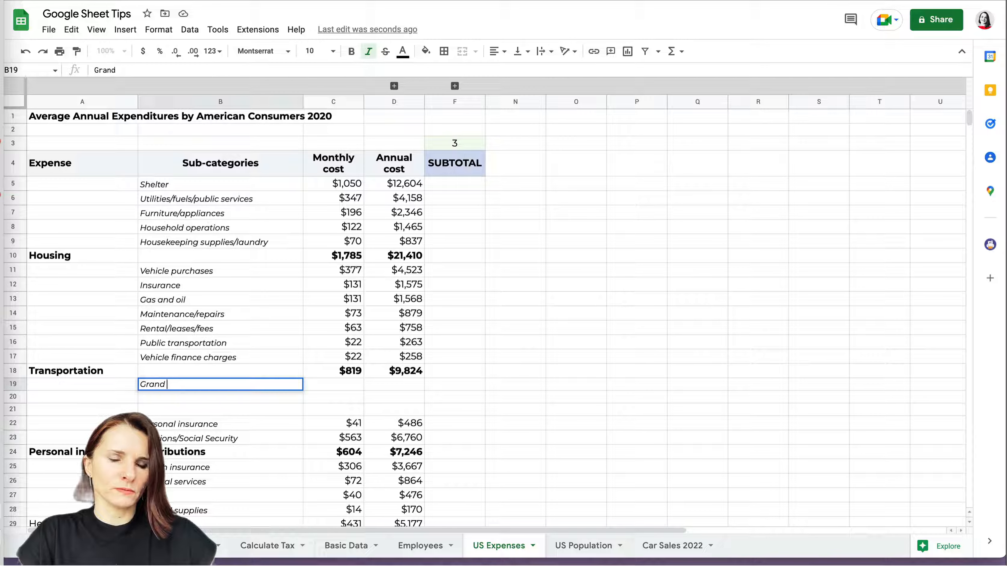
text( Total for )
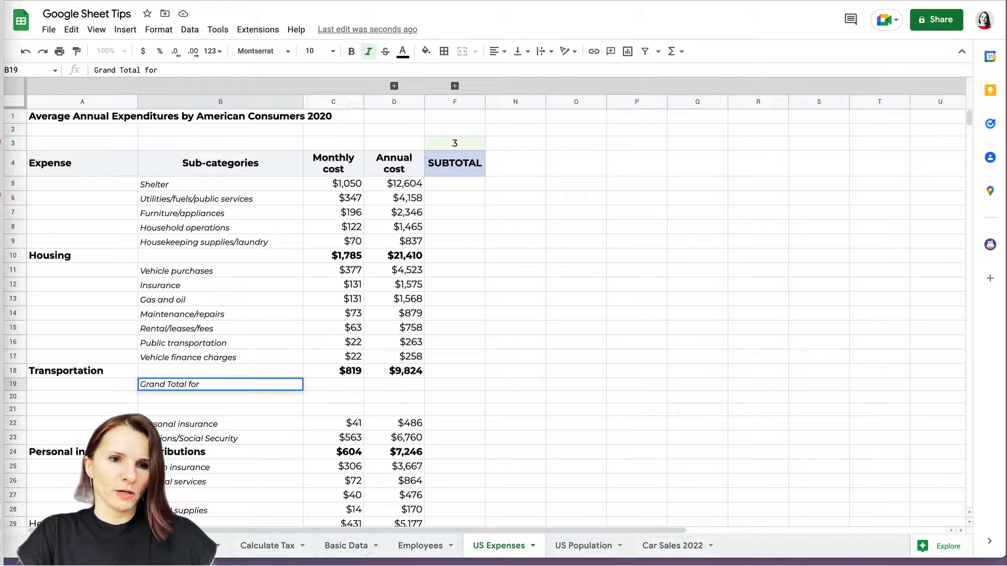
text(Housing & )
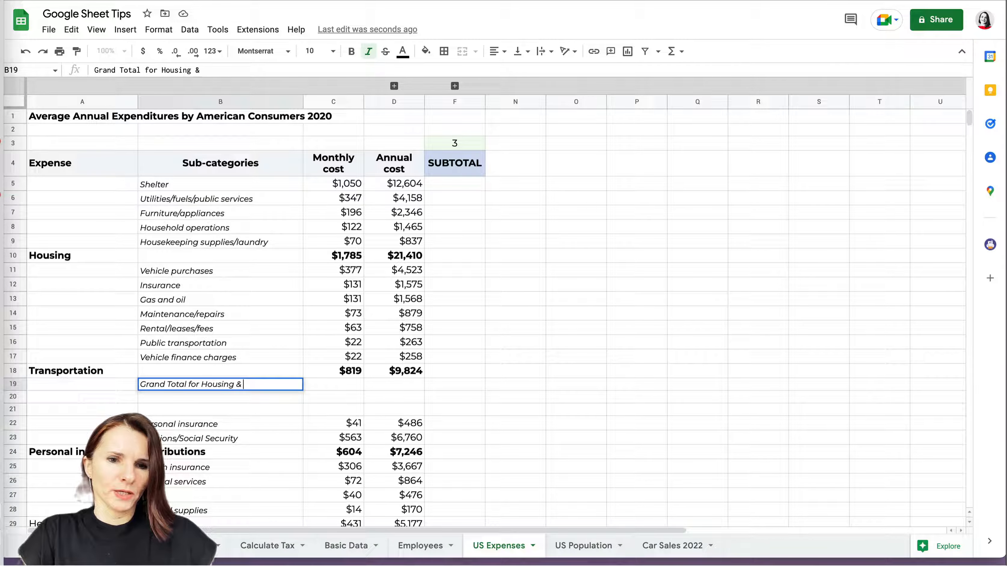
text(T)
text(ransporation)
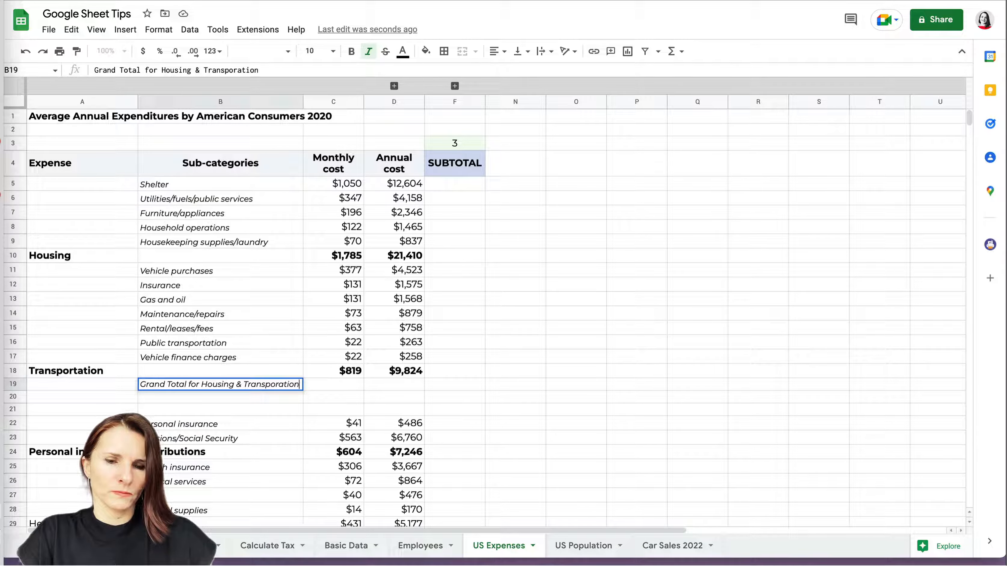
key(Return)
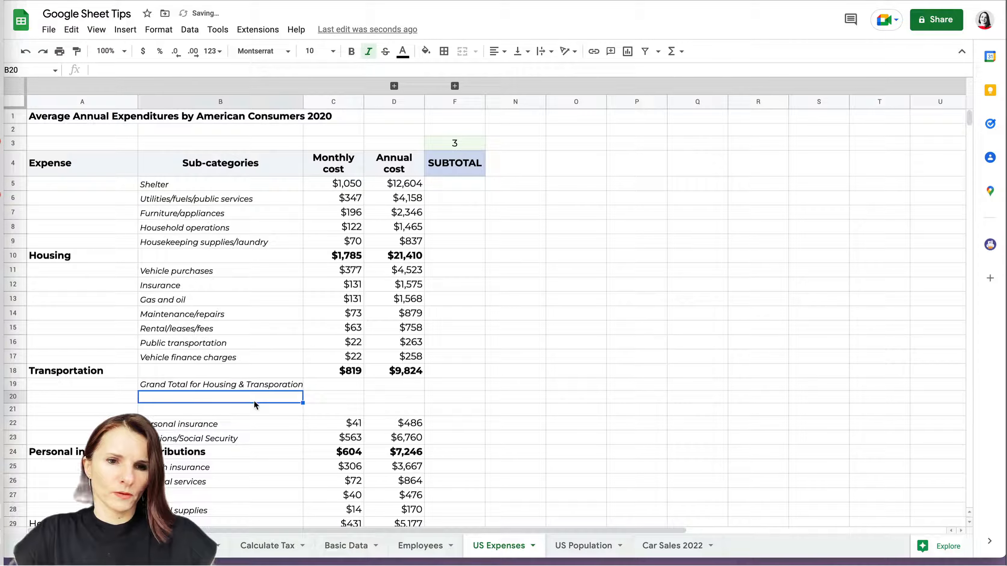
click(257, 389)
key(ctrl+b)
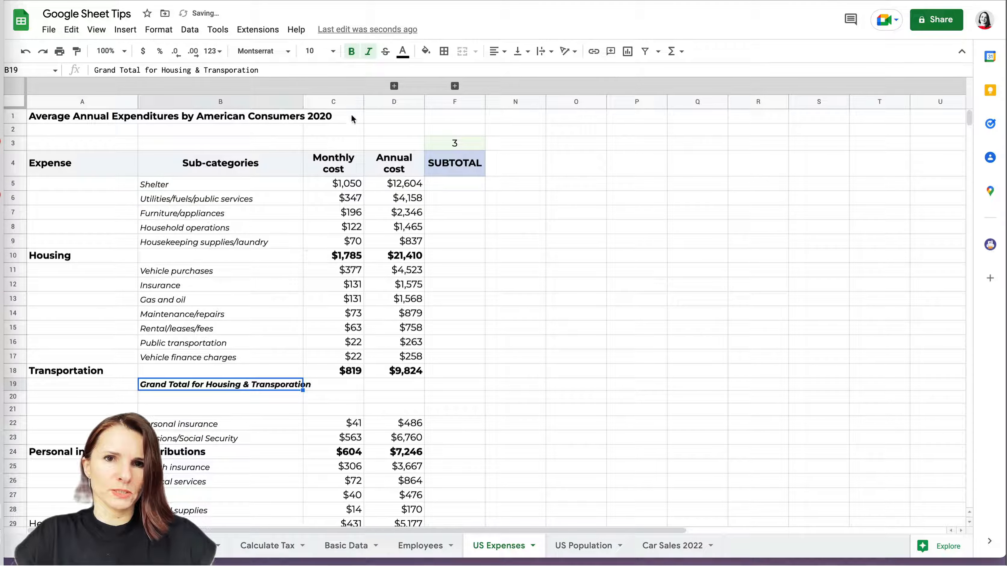
Step: Format the grand total label in B19 as dark blue, size 12 text and widen column B to fit it
click(403, 51)
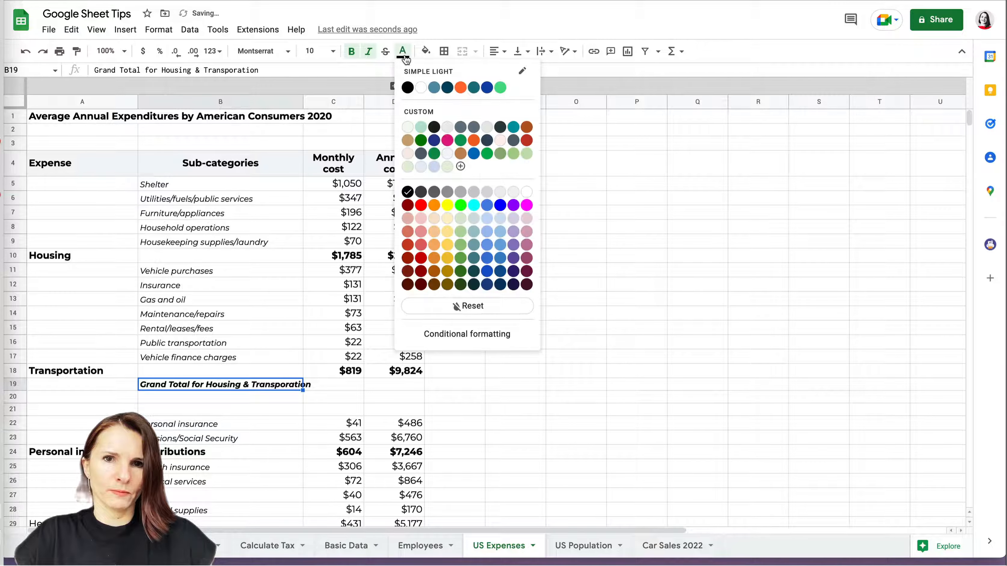
click(487, 87)
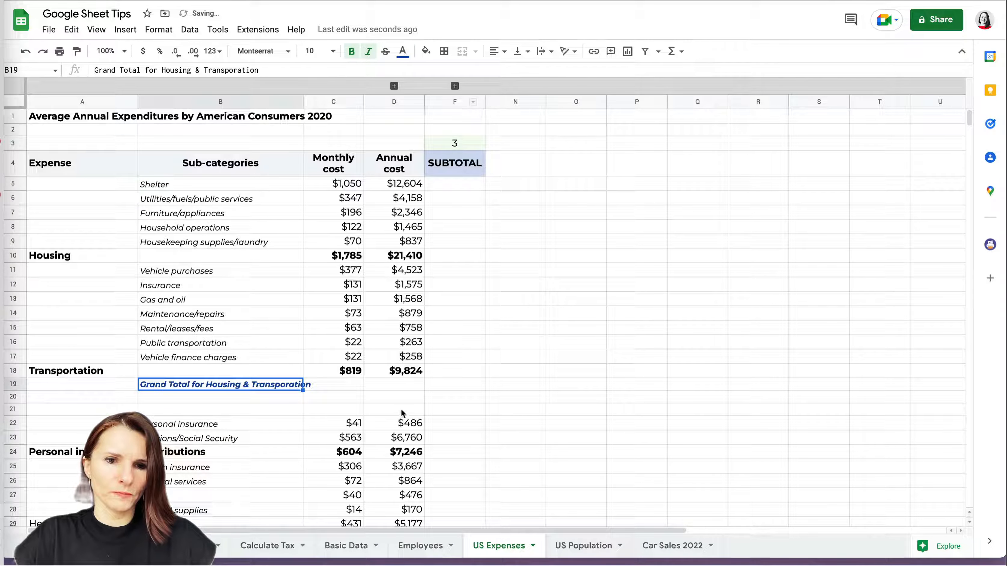
click(312, 51)
click(313, 188)
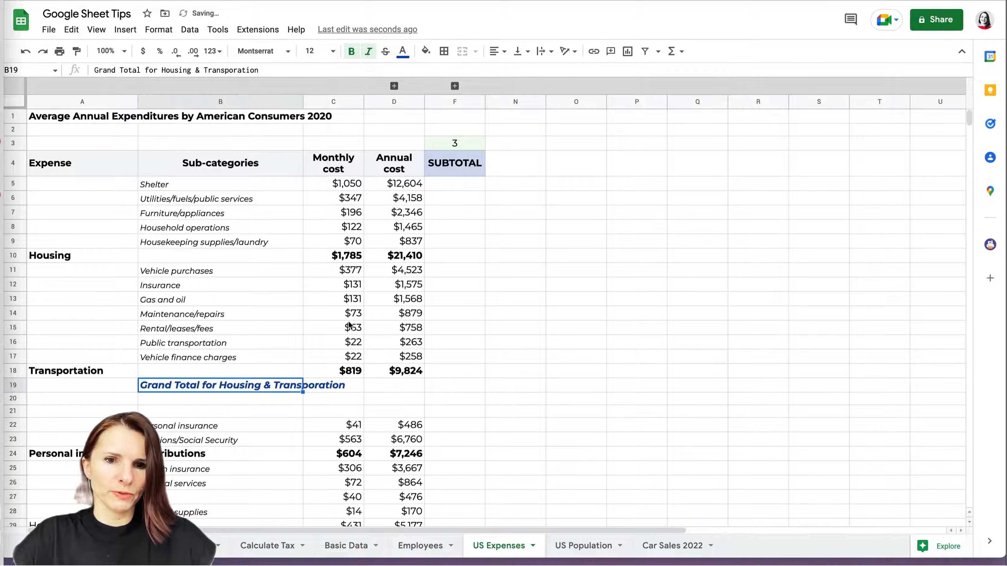
click(359, 390)
drag(303, 102, 351, 102)
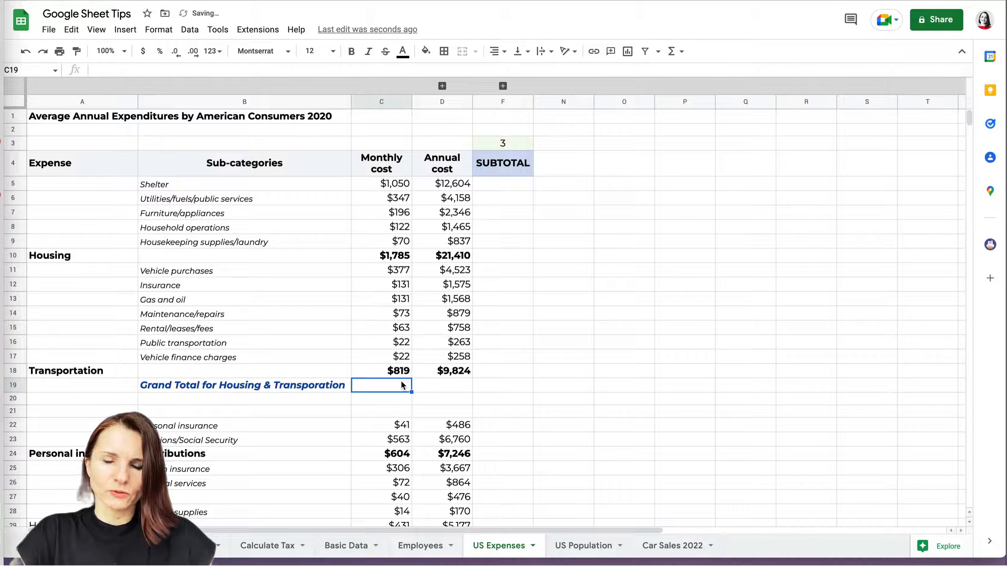
Step: Enter =sum(C5:C18) in the grand total cell C19 and fill the formula across to D19
text(=sum()
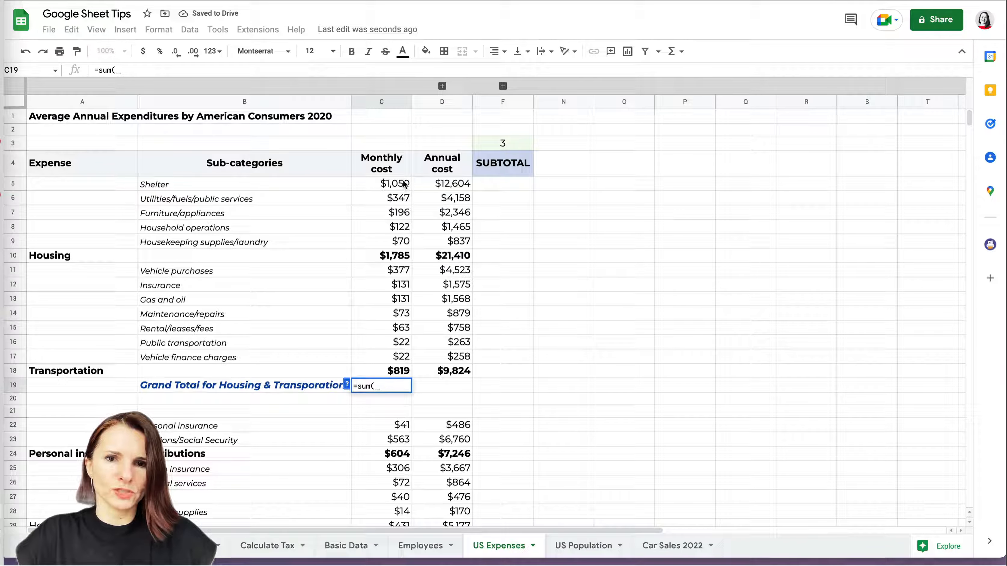
drag(405, 184, 402, 371)
text())
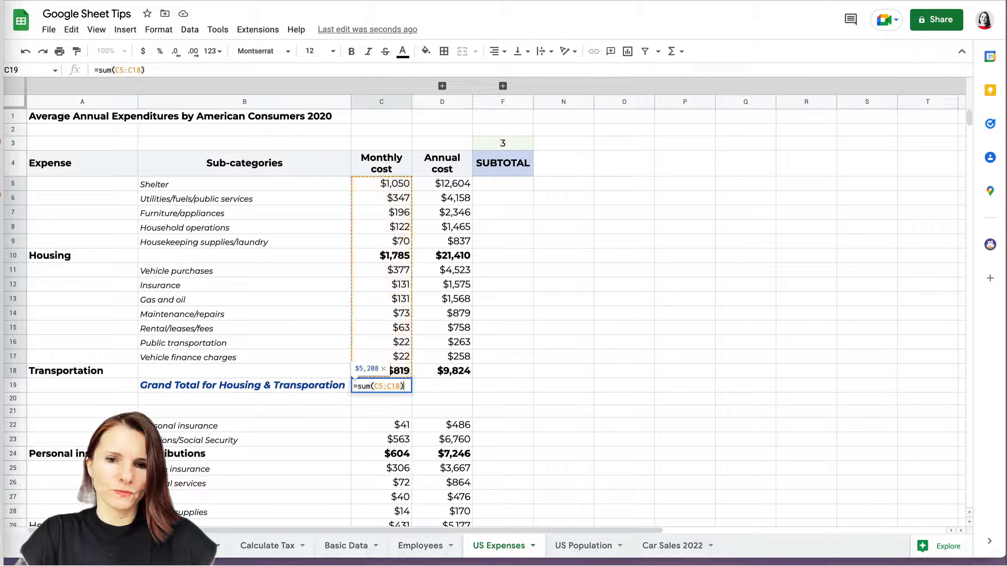
key(Return)
click(397, 392)
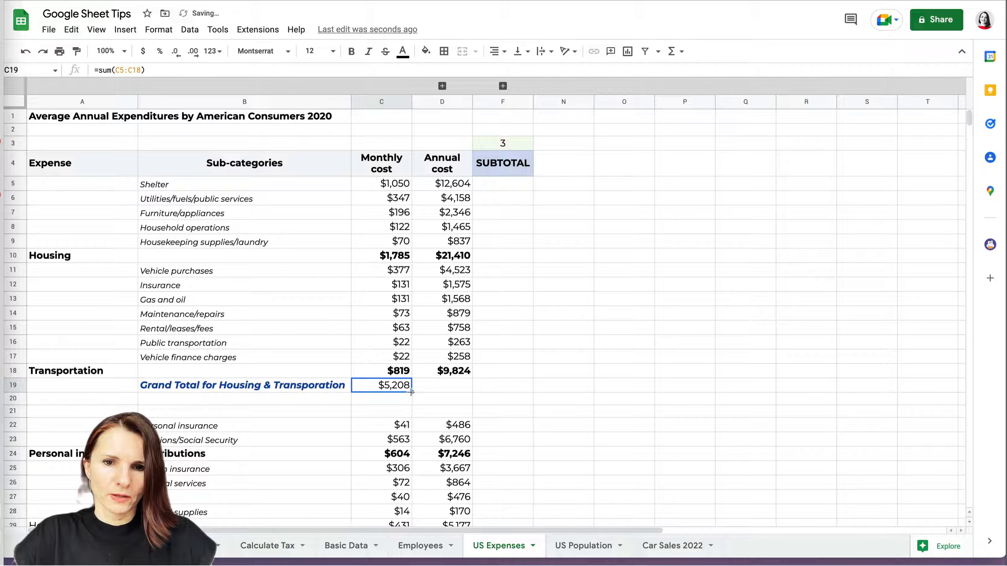
drag(411, 392, 462, 390)
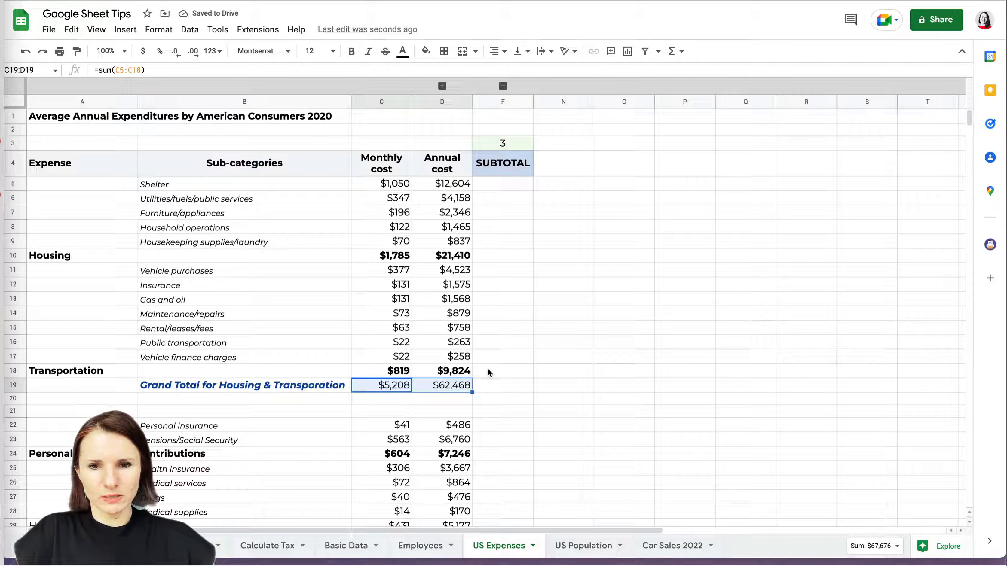
Step: Select the annual Housing and Transportation totals, D10 and D18, together to check their combined sum
click(501, 383)
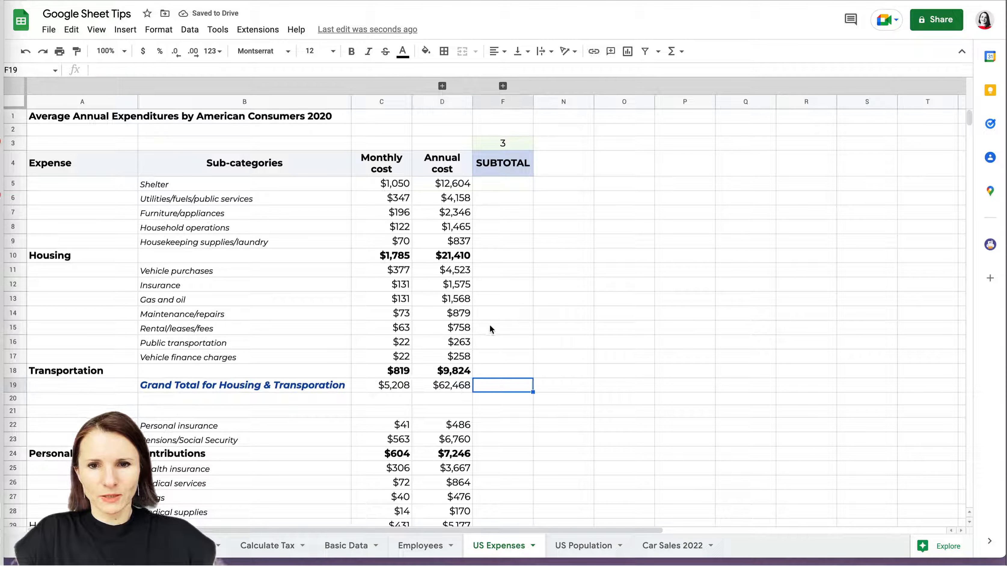
click(447, 259)
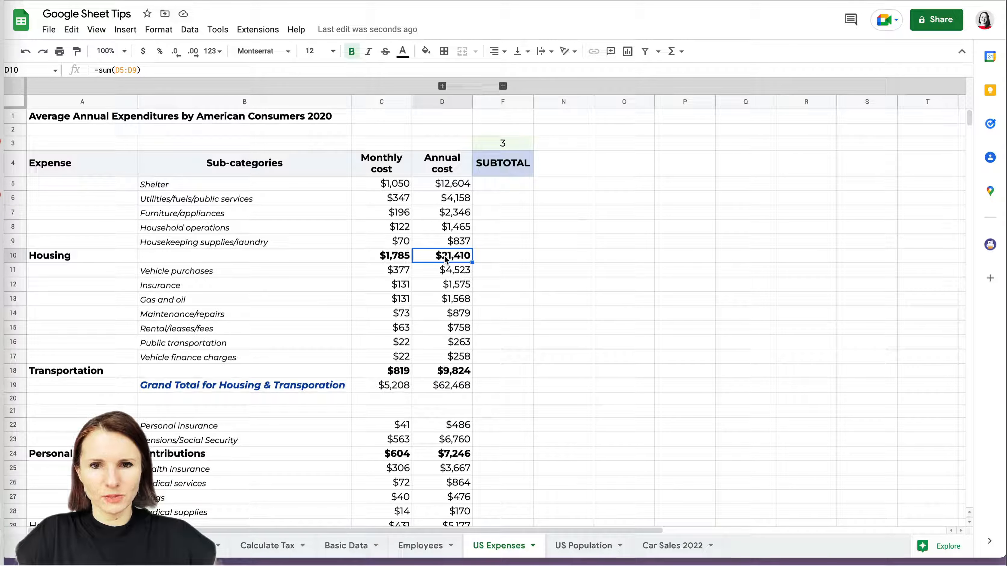
shift+click(453, 372)
click(456, 371)
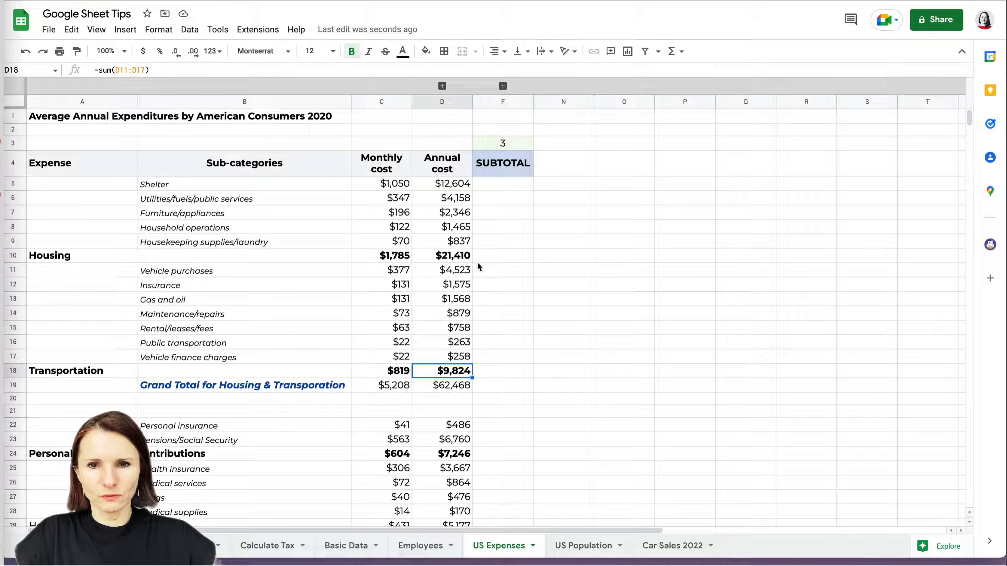
click(456, 257)
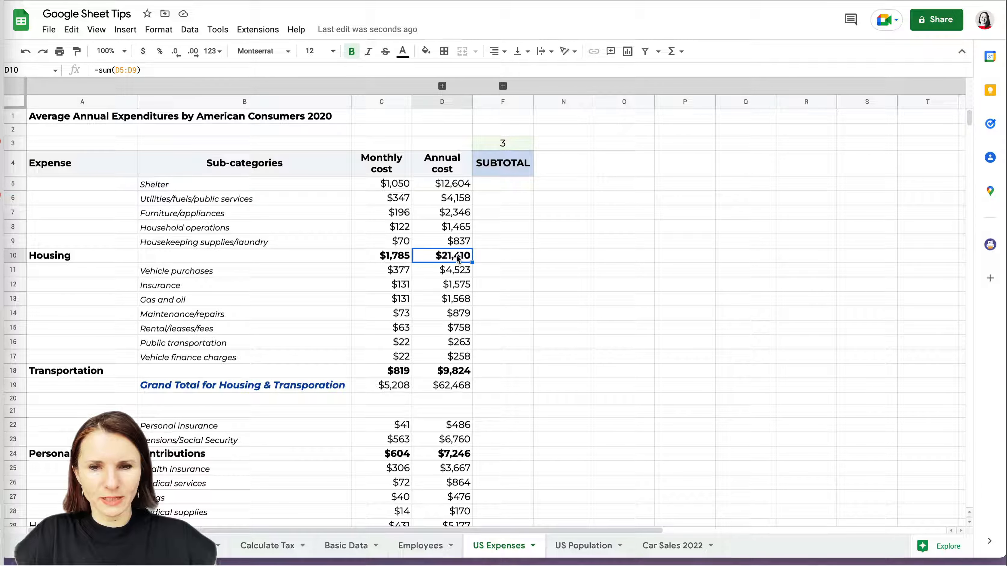
ctrl+click(456, 372)
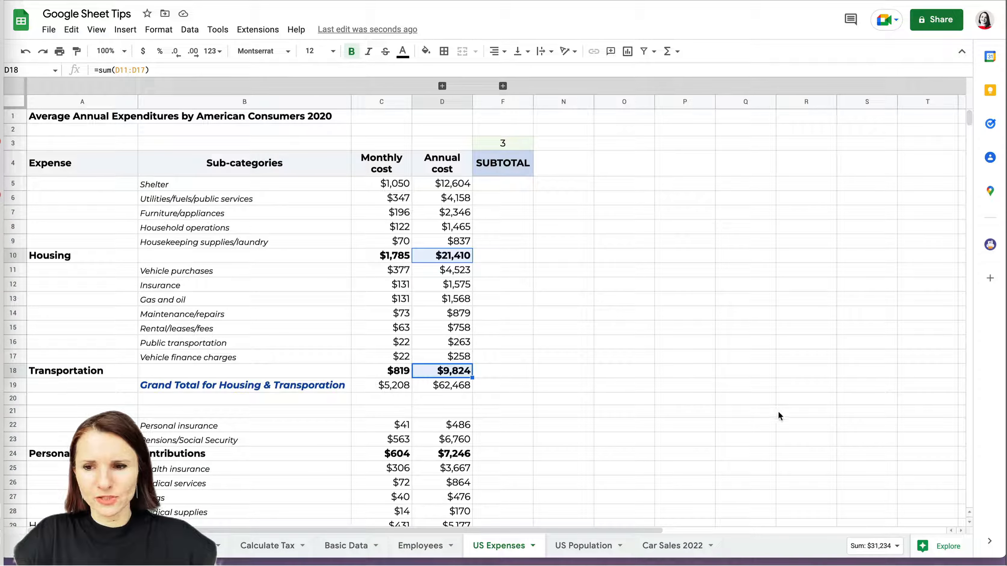
Step: Switch the quick calculation for the selected cells to the average, and return it to the sum
click(897, 553)
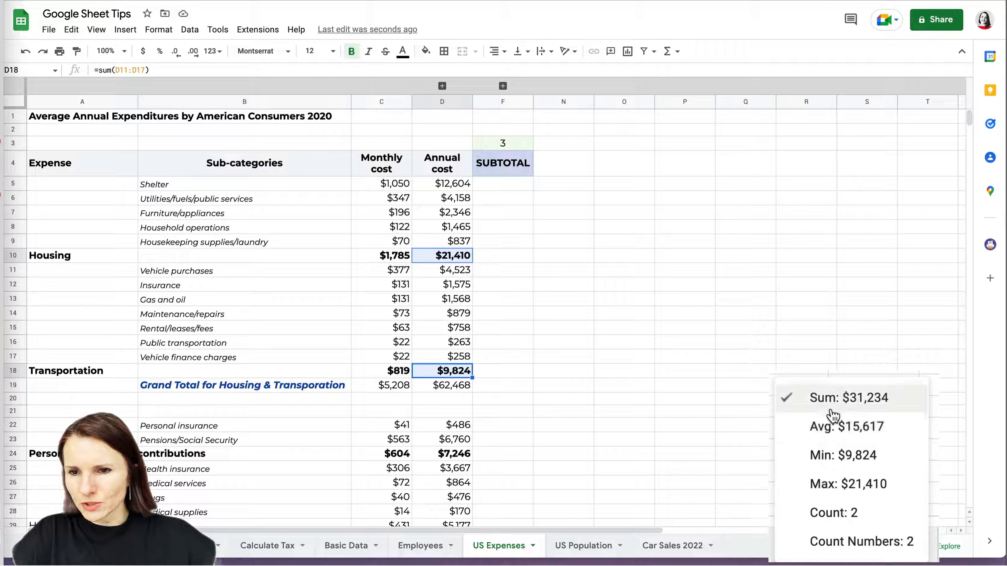
click(831, 431)
click(923, 544)
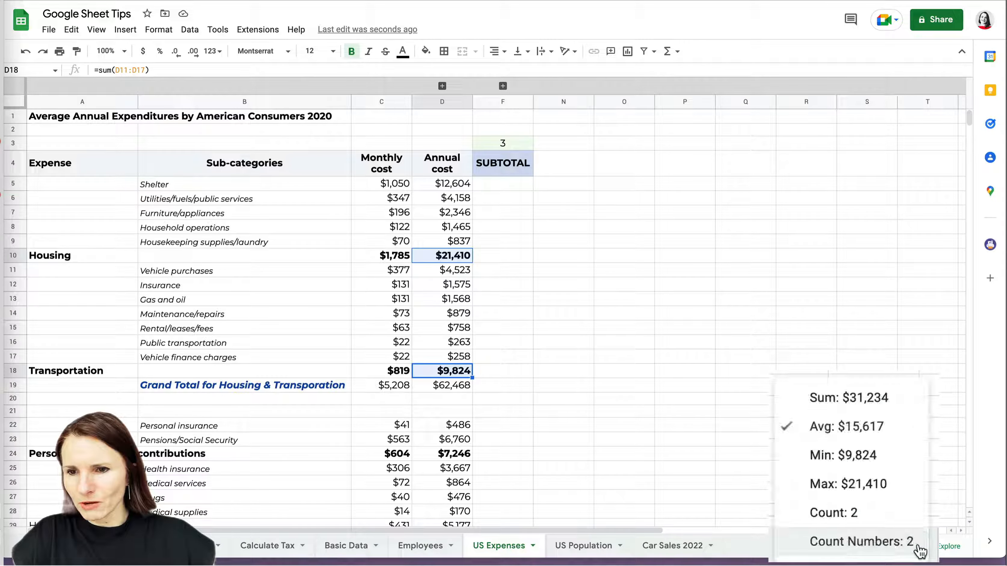
click(849, 399)
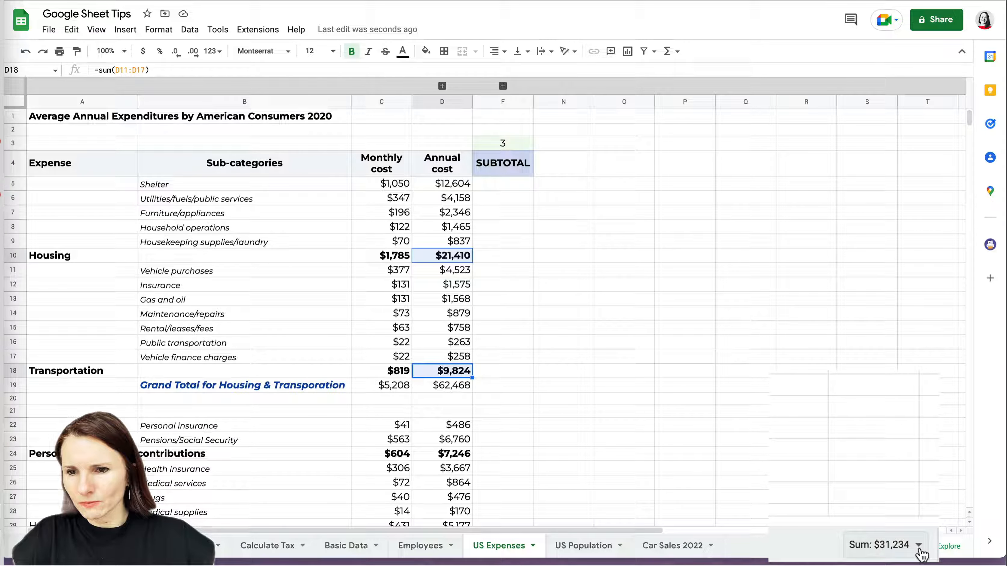
Step: Inspect the range covered by the grand total formula in D19, leaving the formula as it is
click(456, 385)
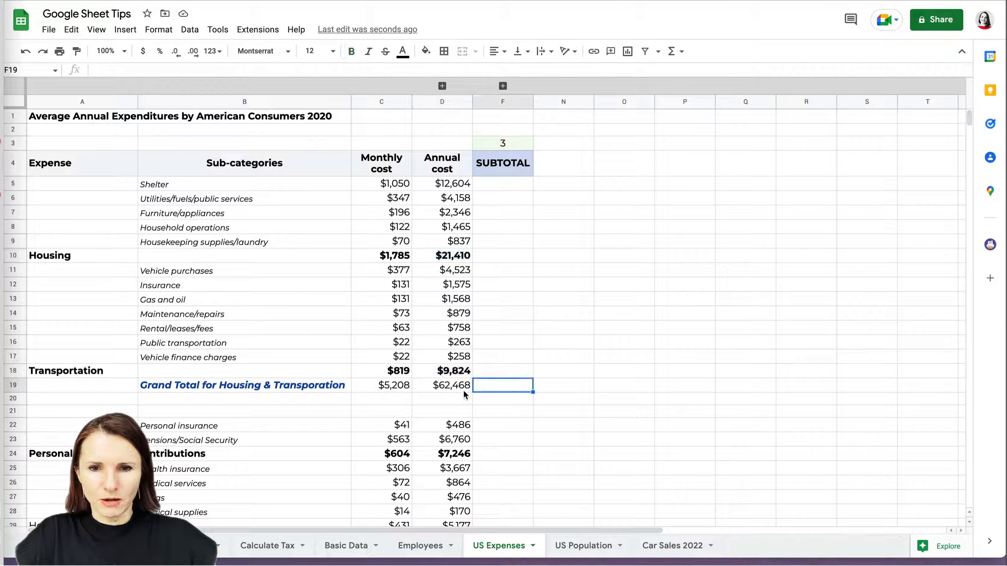
click(241, 71)
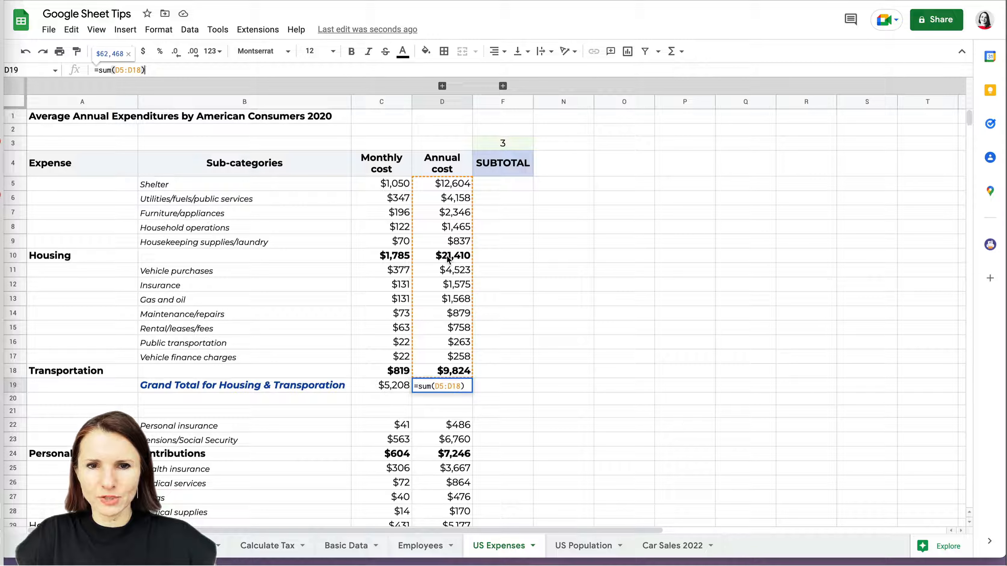
key(Return)
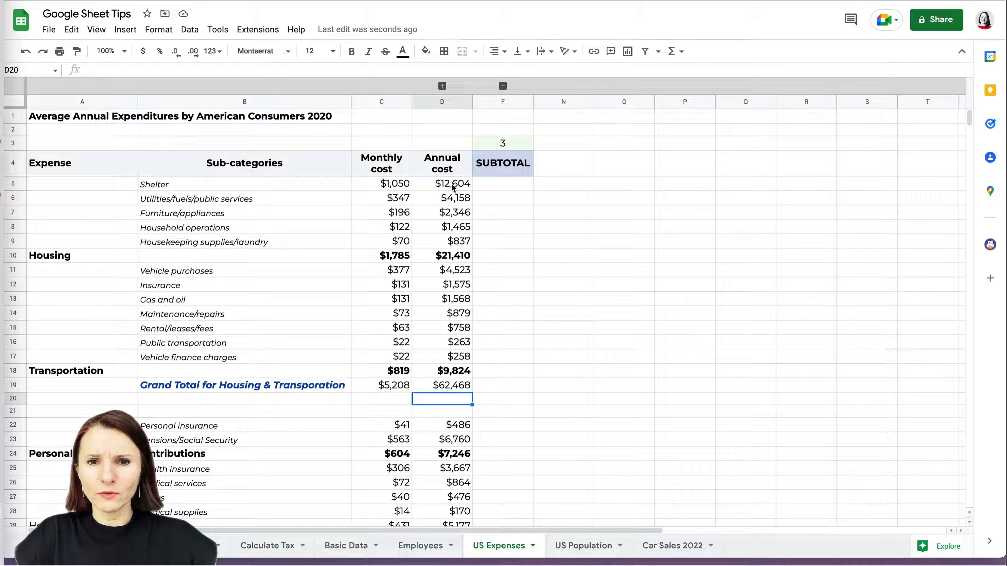
Step: Start a SUBTOTAL formula in the Housing total C10 and consult the function's help for the list of function codes
click(399, 258)
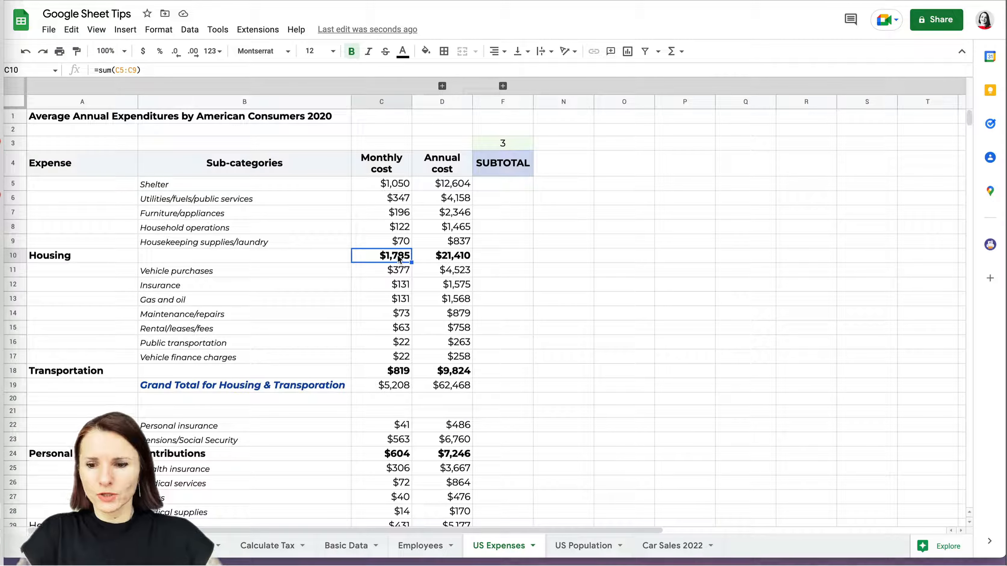
text(=sub)
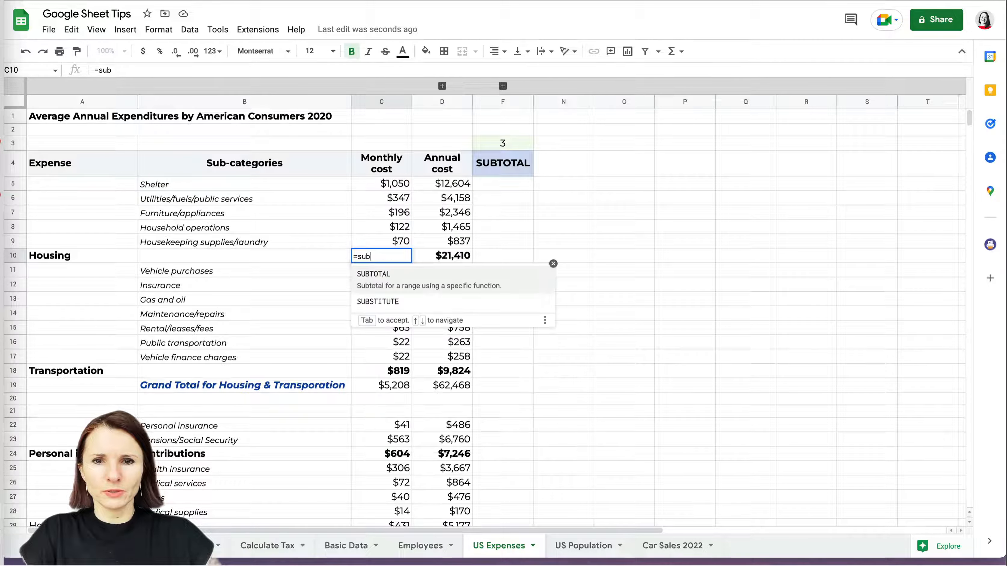
text(total()
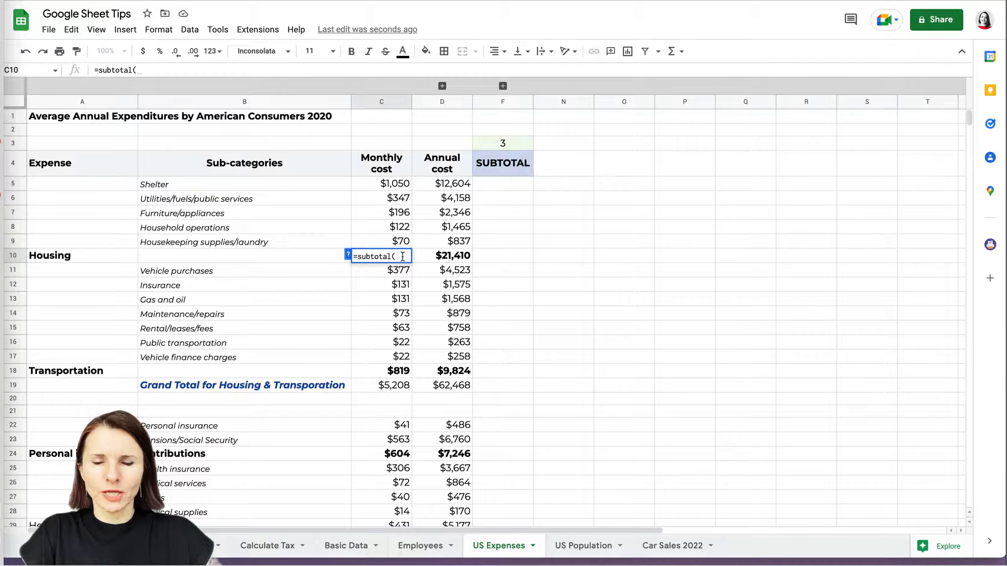
click(348, 254)
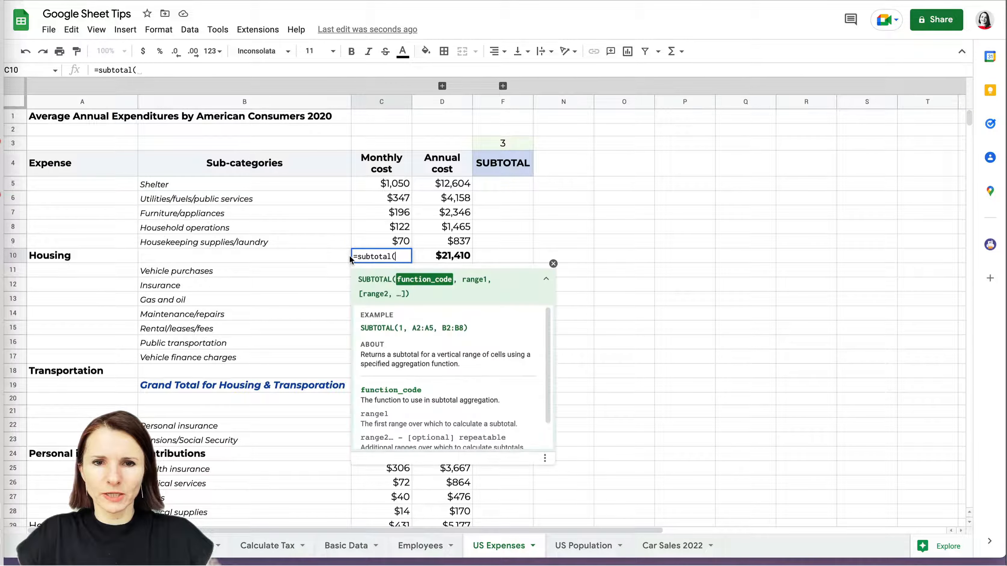
scroll(460, 410, down, 1)
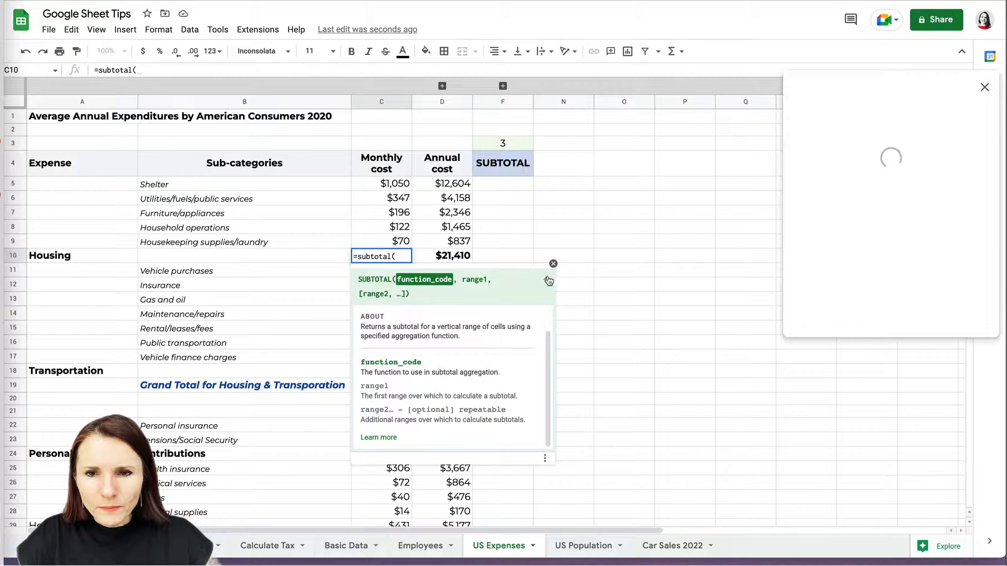
scroll(860, 410, down, 5)
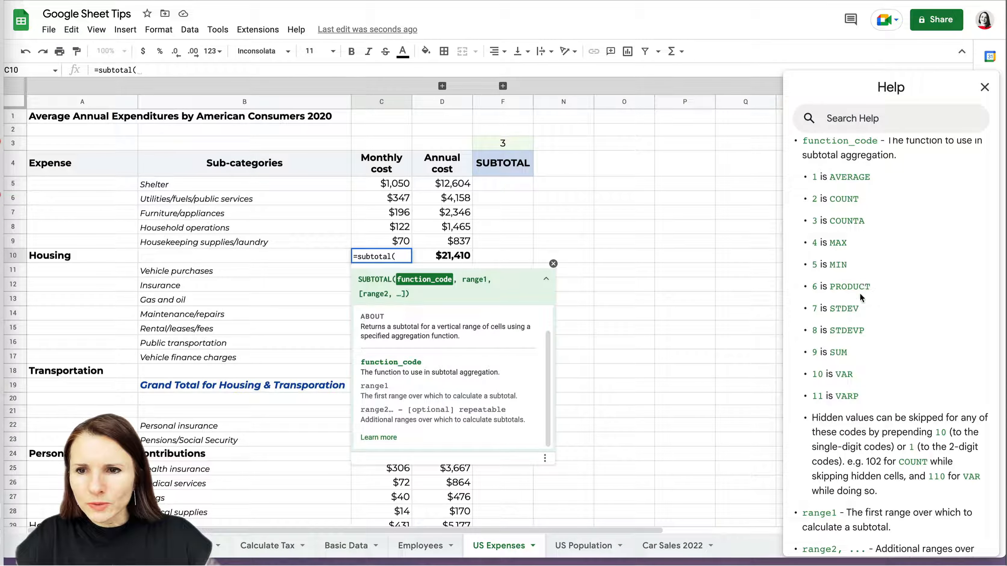
scroll(859, 344, down, 1)
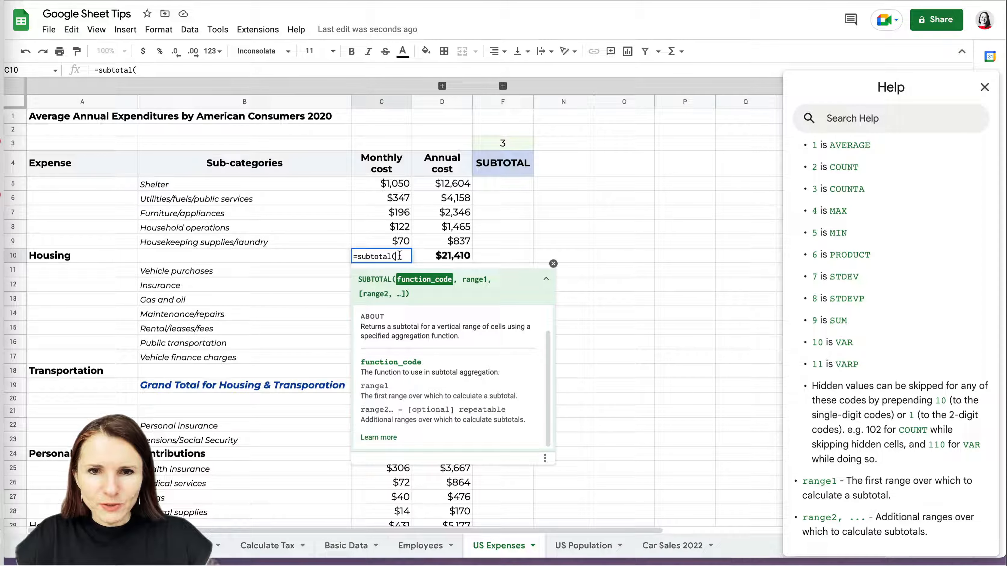
Step: Complete the SUBTOTAL formula in C10 with function code 9 and range C5:C9, and fill it across to D10
text(9,)
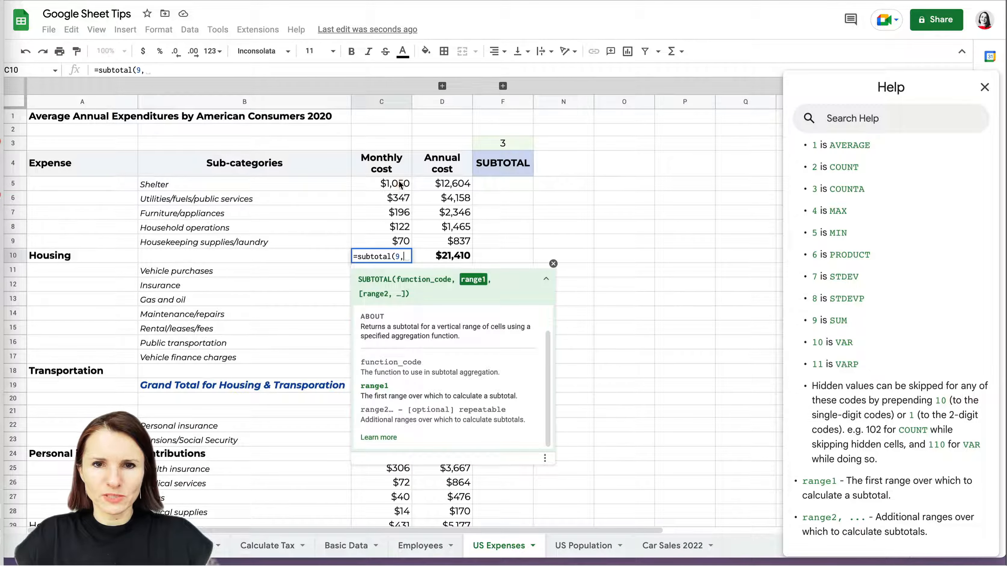
drag(401, 184, 401, 243)
key(Return)
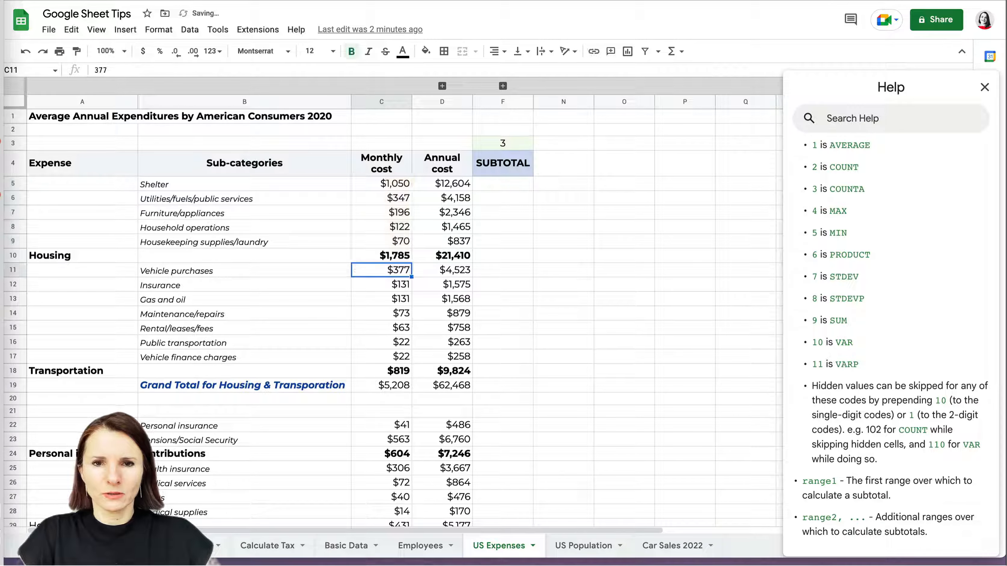
click(403, 260)
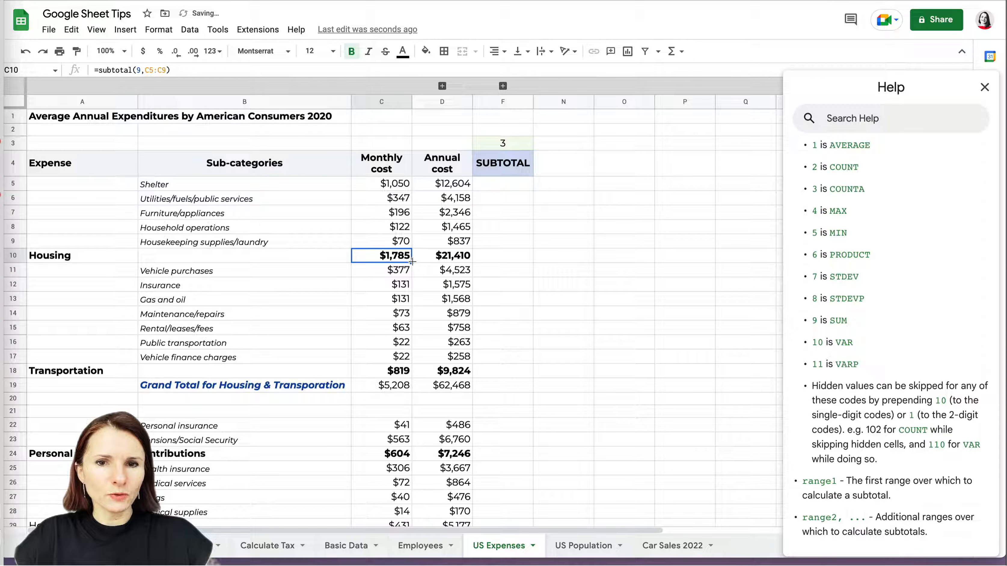
drag(403, 260, 458, 258)
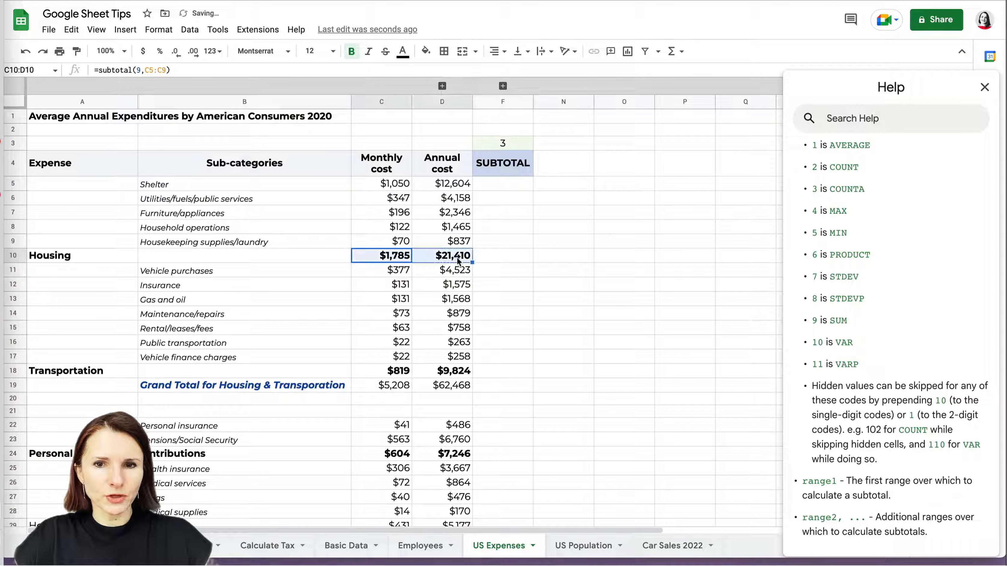
Step: Replace the SUM in the Transportation monthly total C18 with the start of a SUBTOTAL formula using function code 9
click(395, 374)
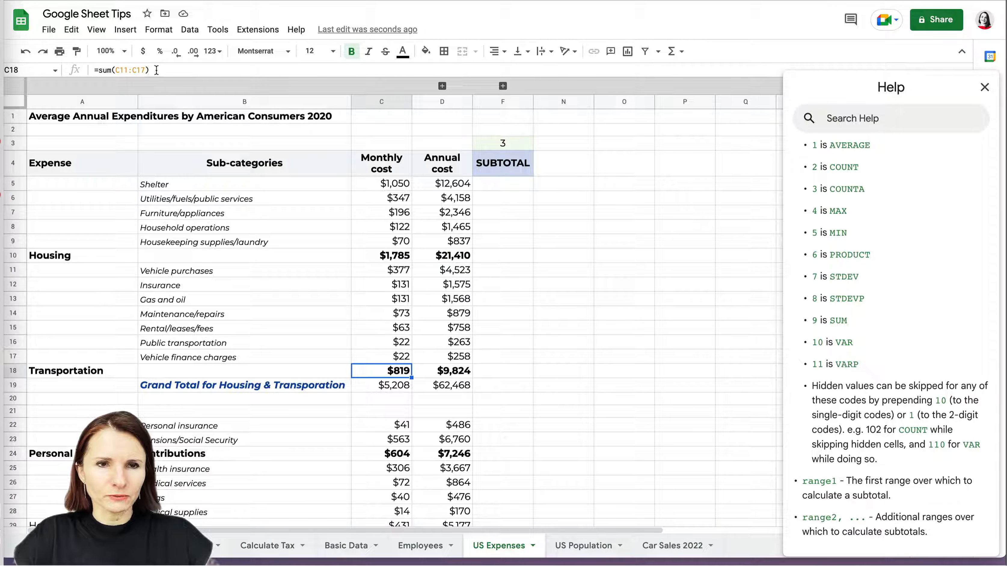
drag(156, 70, 100, 70)
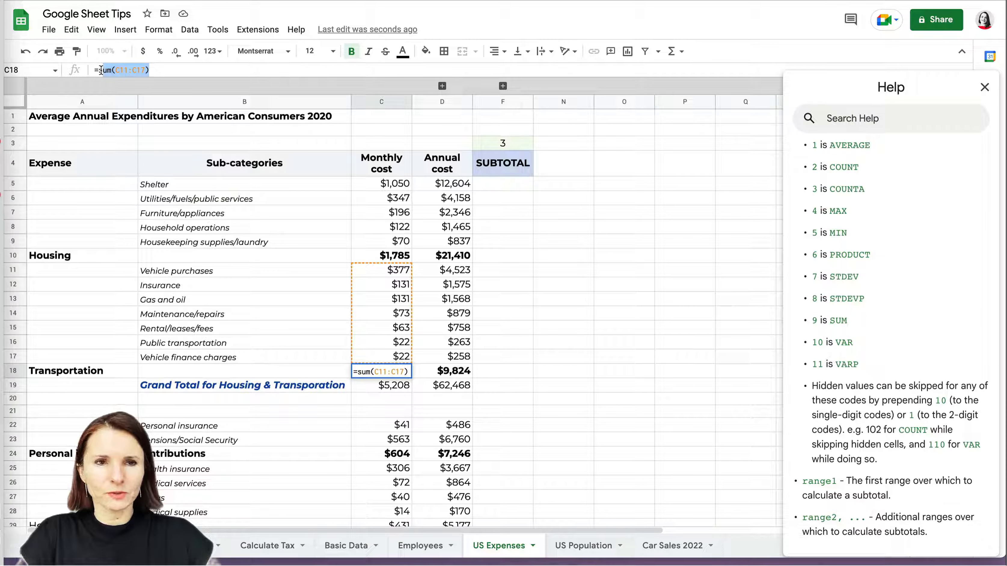
text(ssu)
key(BackSpace)
key(BackSpace)
text(u)
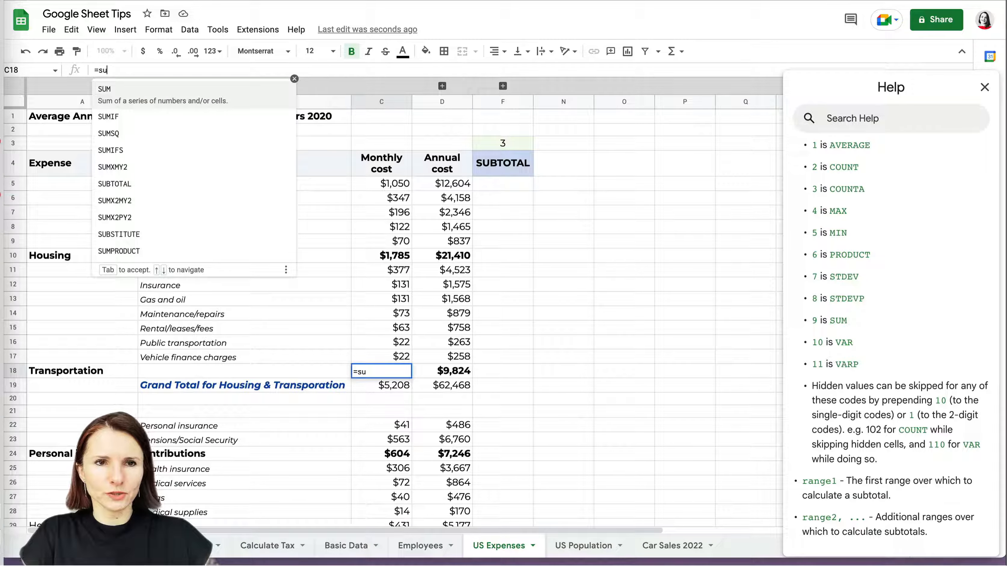
text(btotal()
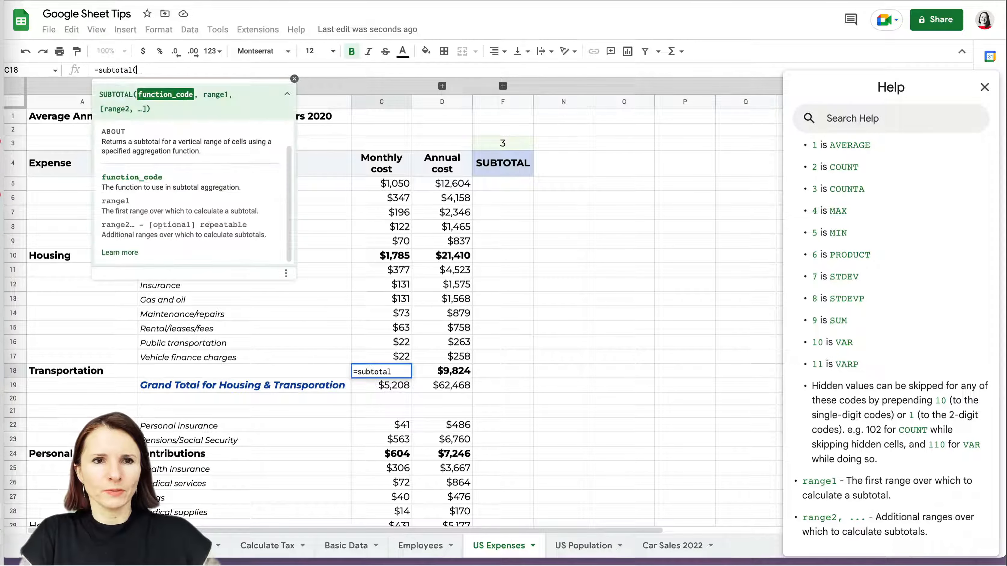
text(9,)
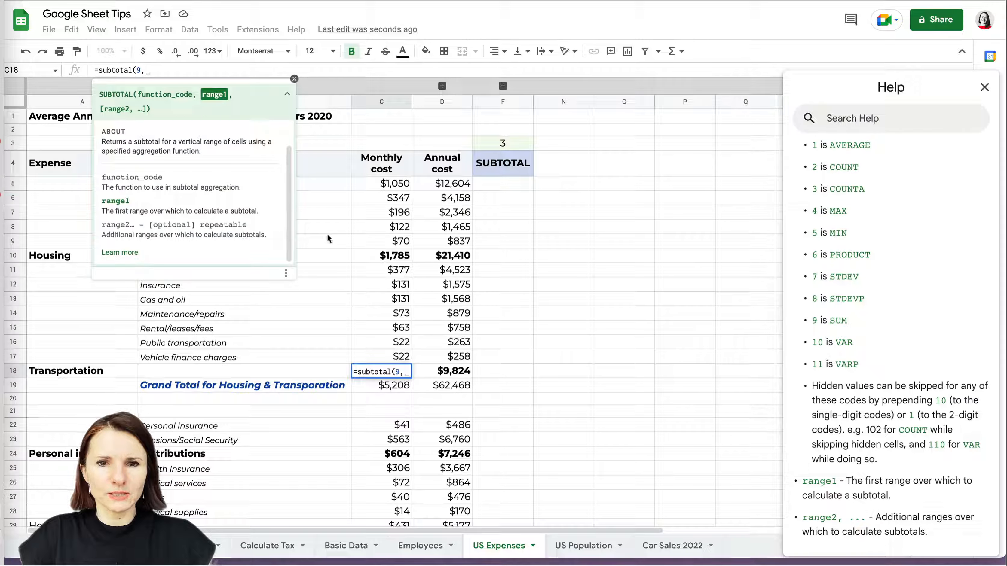
Step: Complete the C18 SUBTOTAL formula with the range C11:C17 and fill it across to D18
click(391, 273)
drag(390, 273, 388, 353)
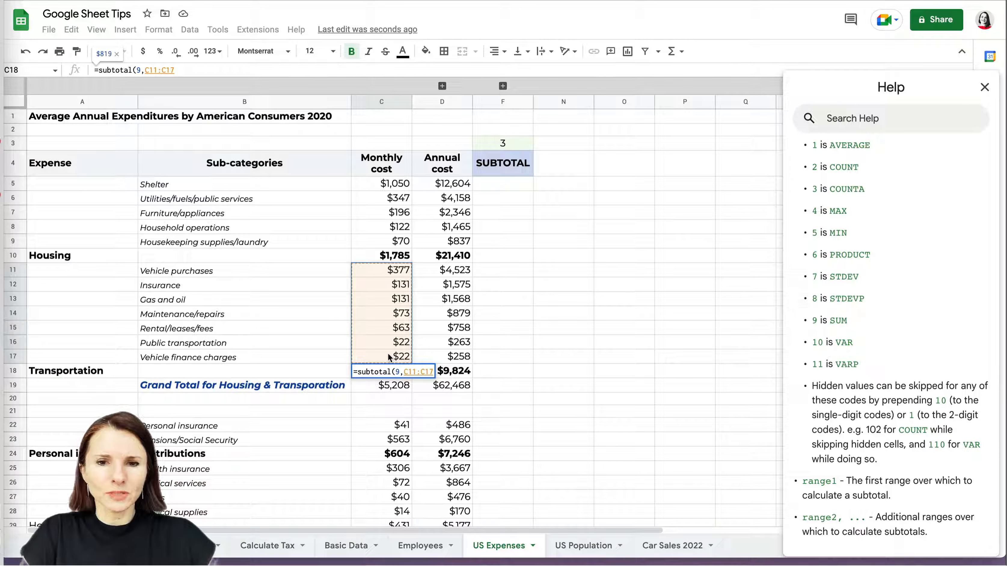
text())
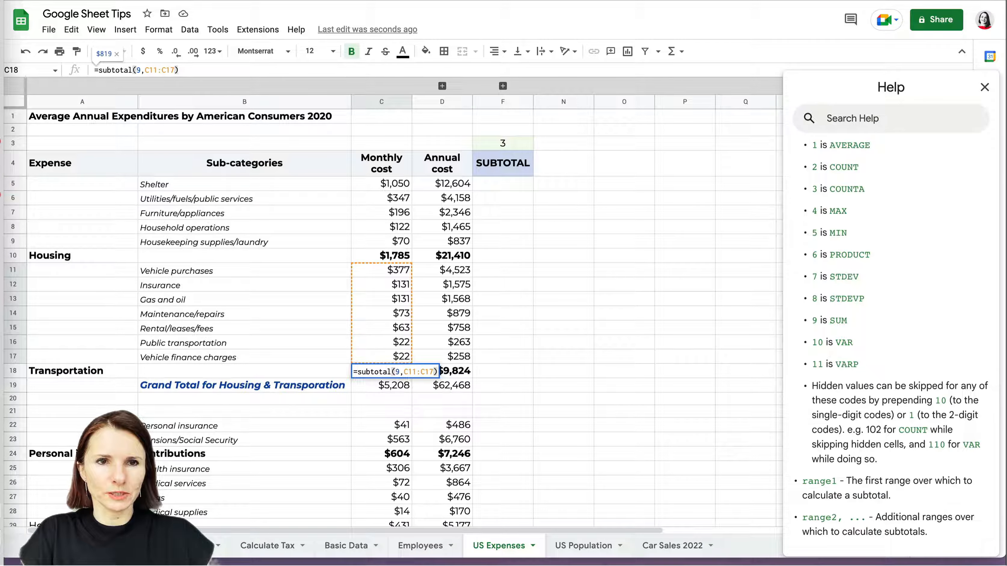
key(Return)
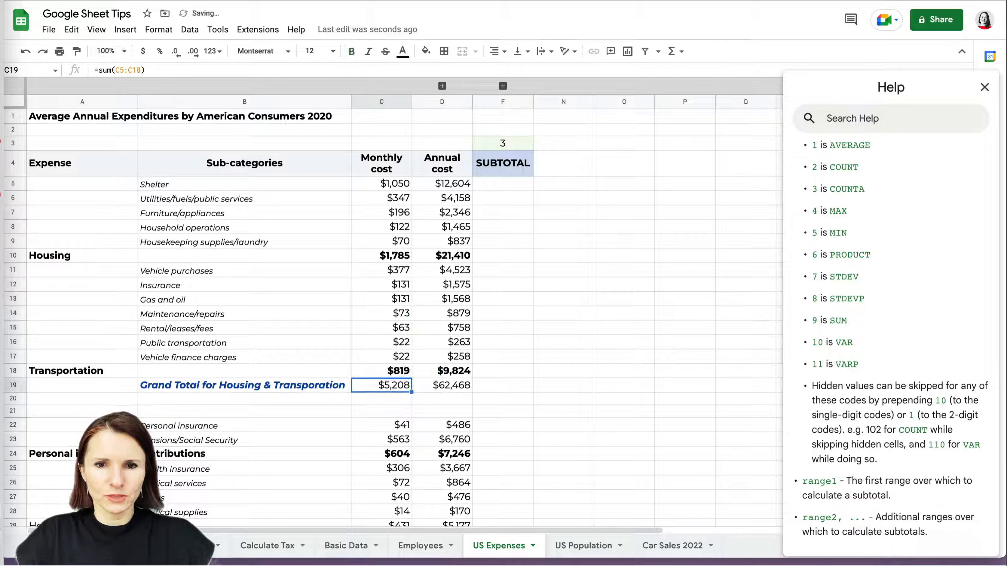
click(406, 373)
drag(412, 376, 456, 374)
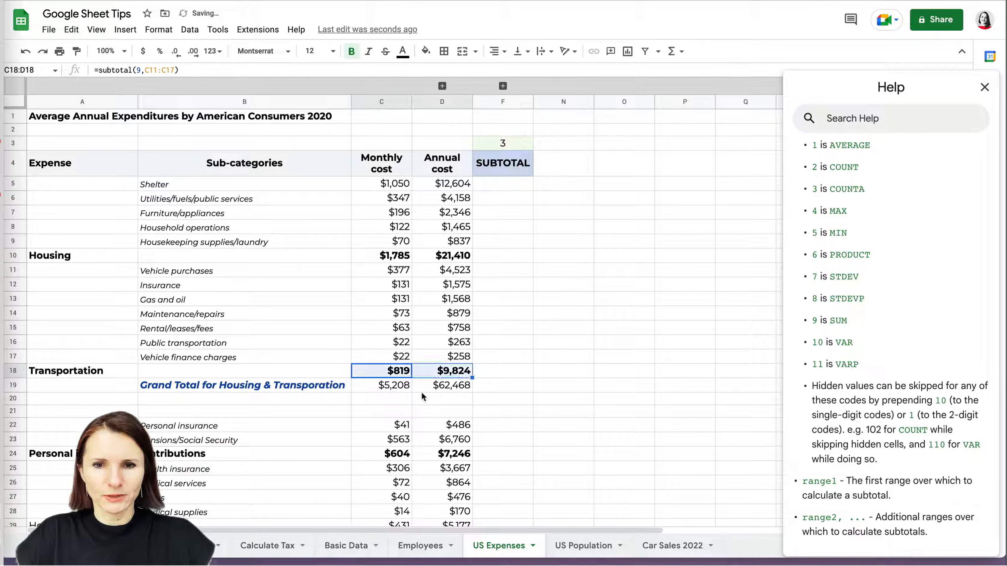
Step: Replace the Housing & Transportation grand total in C19 with =subtotal(9,C5:C18) and fill it across to D19
click(453, 387)
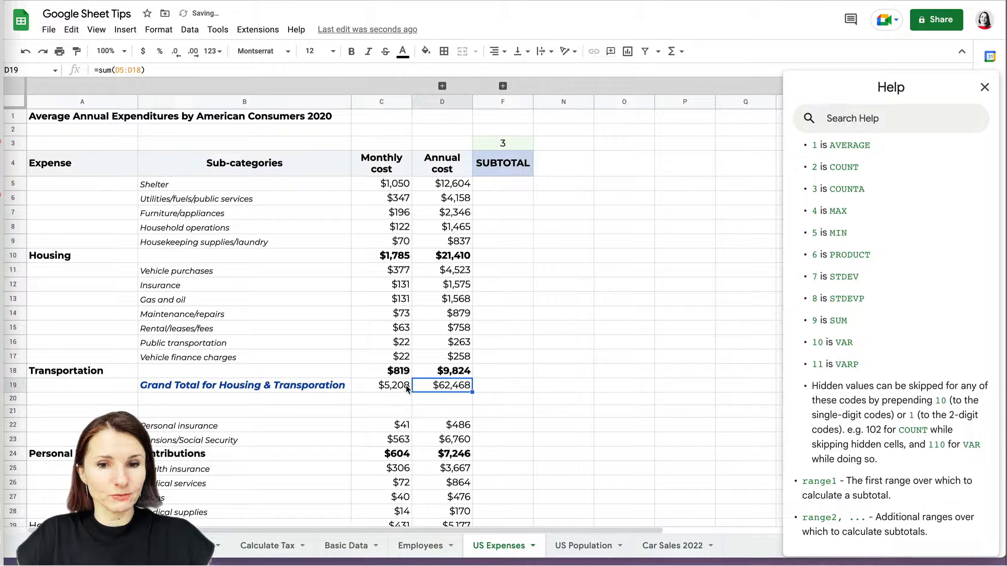
click(391, 386)
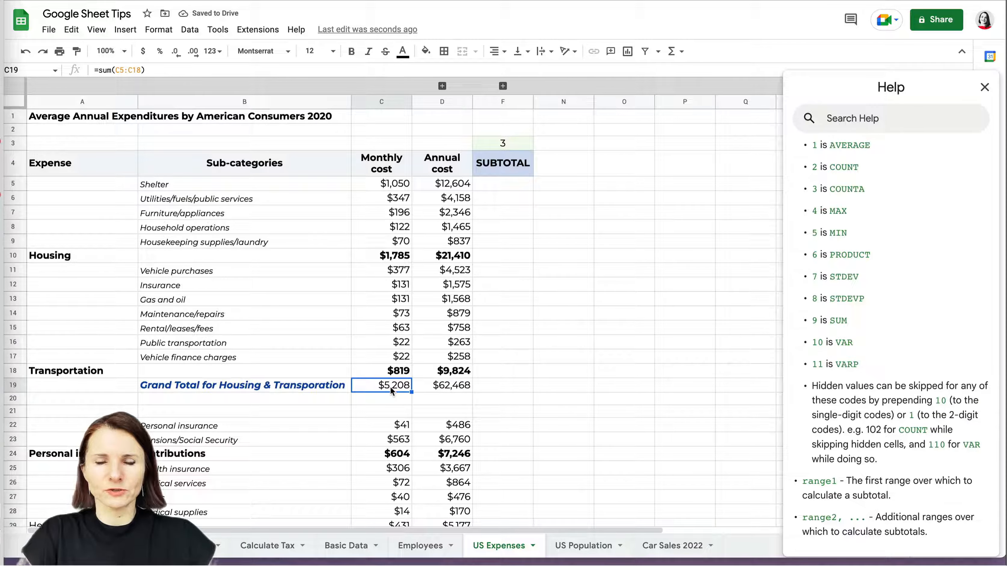
text(=subt)
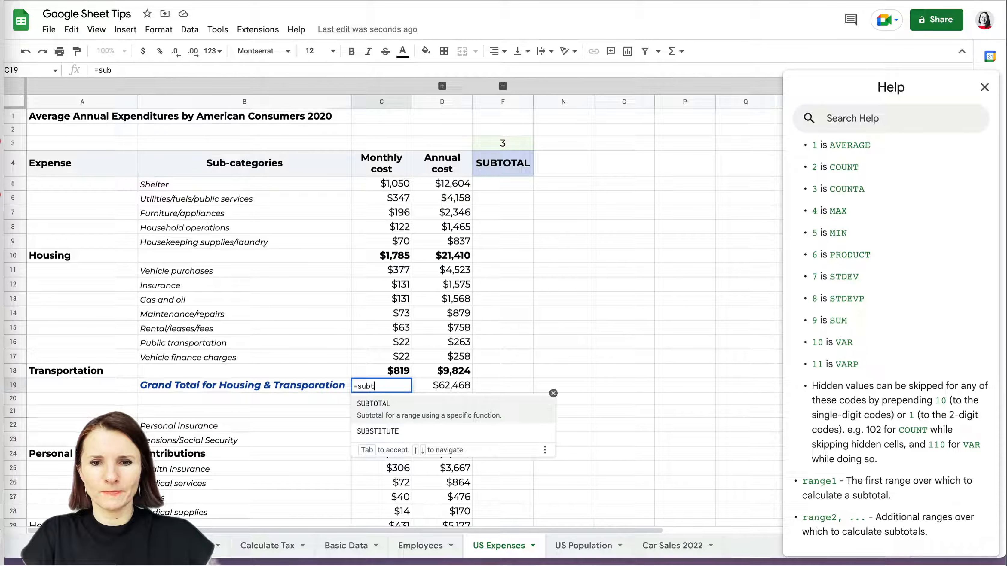
text(otal(9)
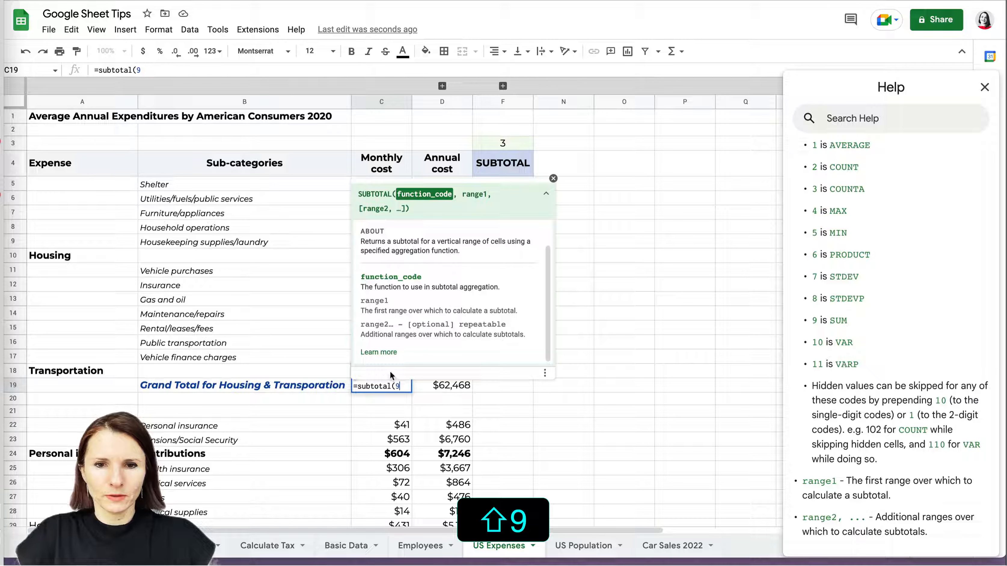
click(341, 191)
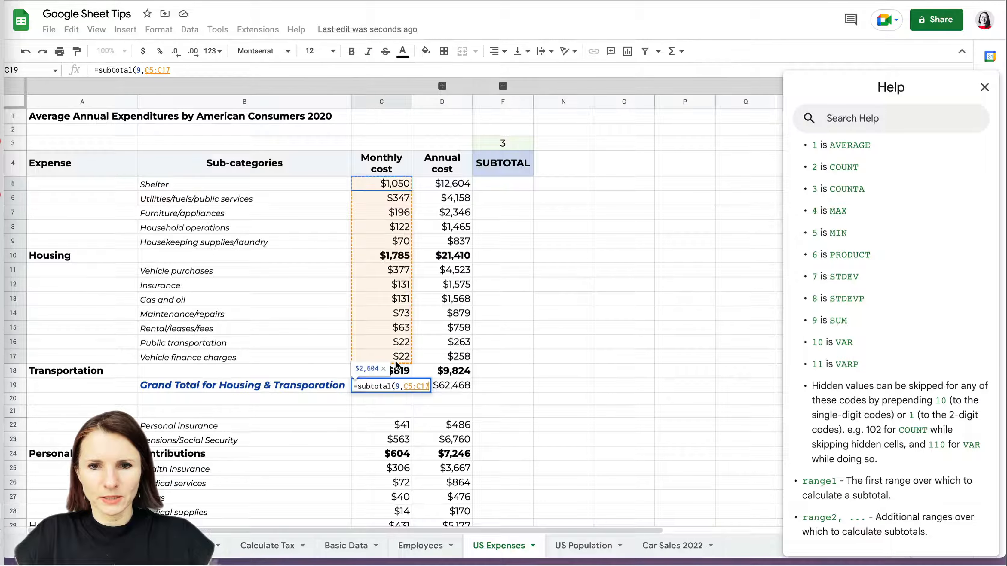
drag(397, 360, 397, 368)
key(Return)
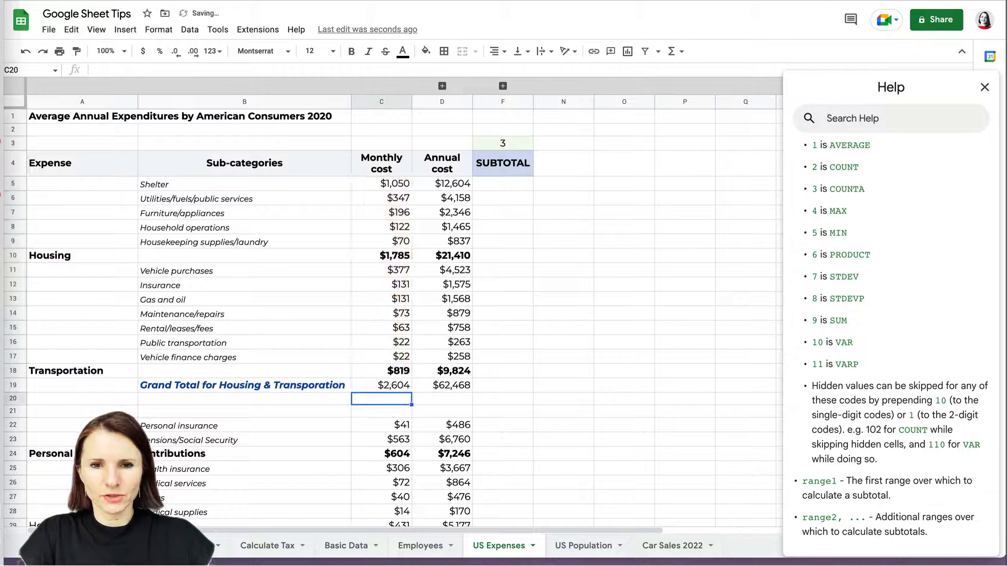
click(399, 391)
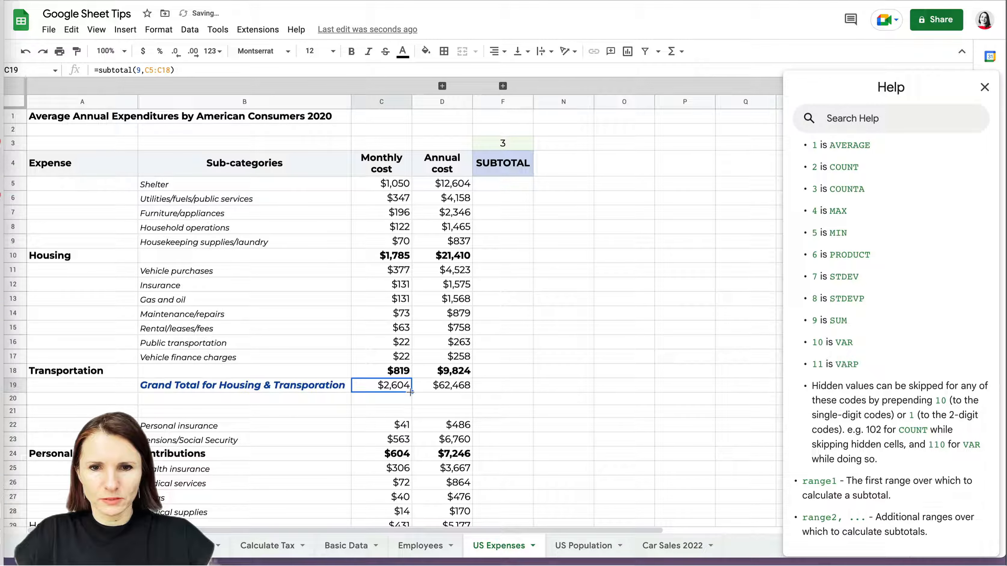
drag(412, 391, 462, 392)
Step: Check the annual grand total in D19 against the quick sum of D18 and D10, closing the function help
click(504, 386)
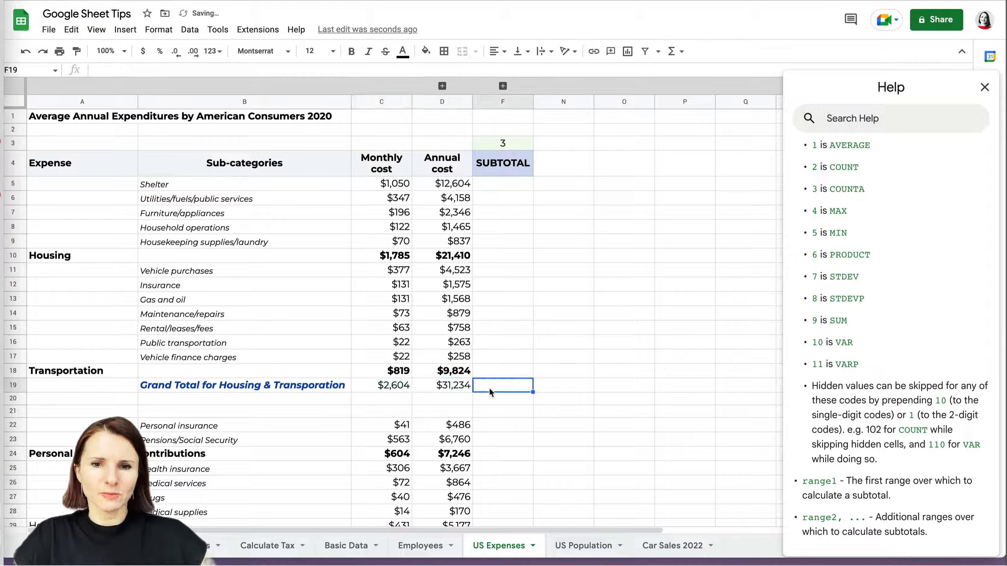
key(Left)
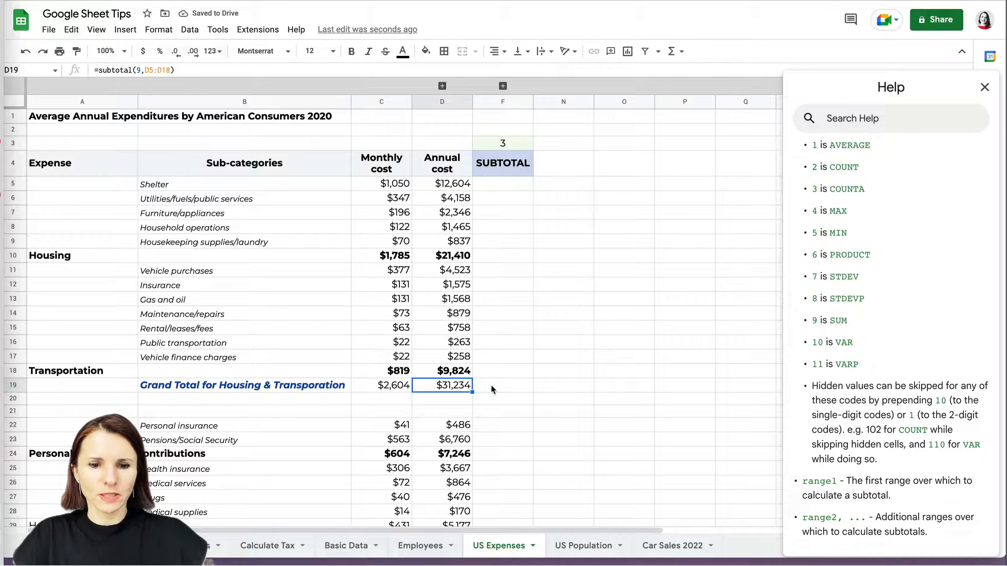
click(456, 372)
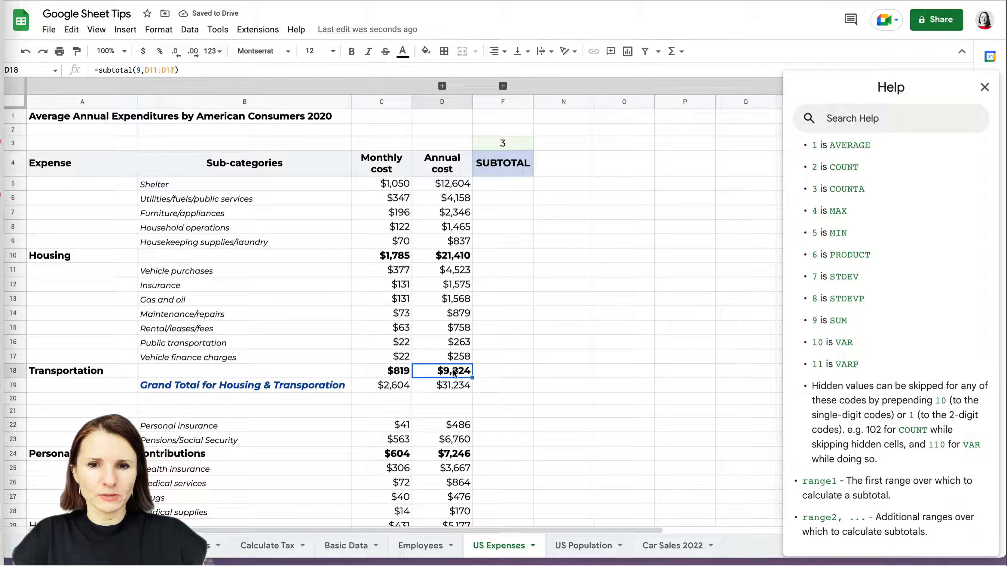
click(456, 258)
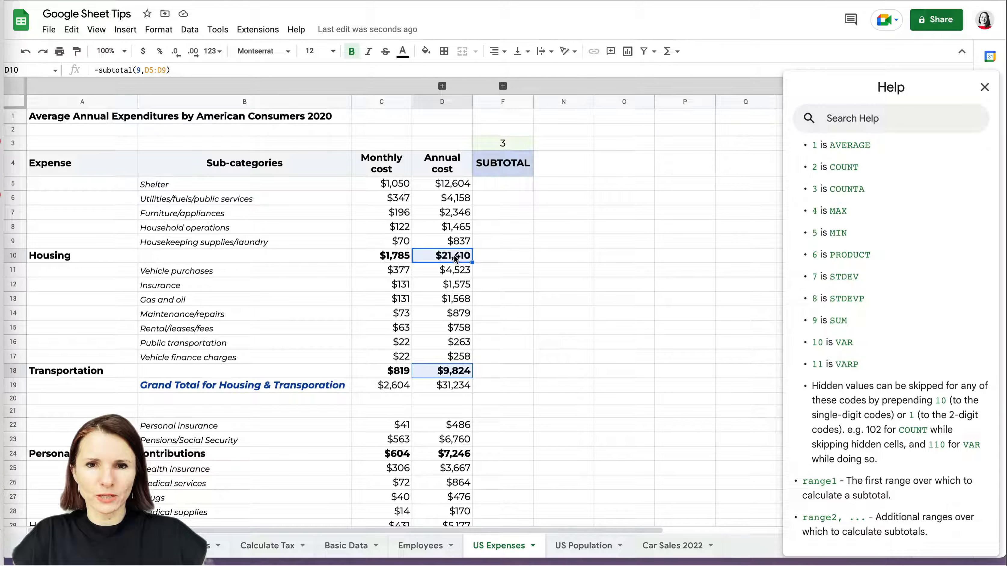
click(986, 91)
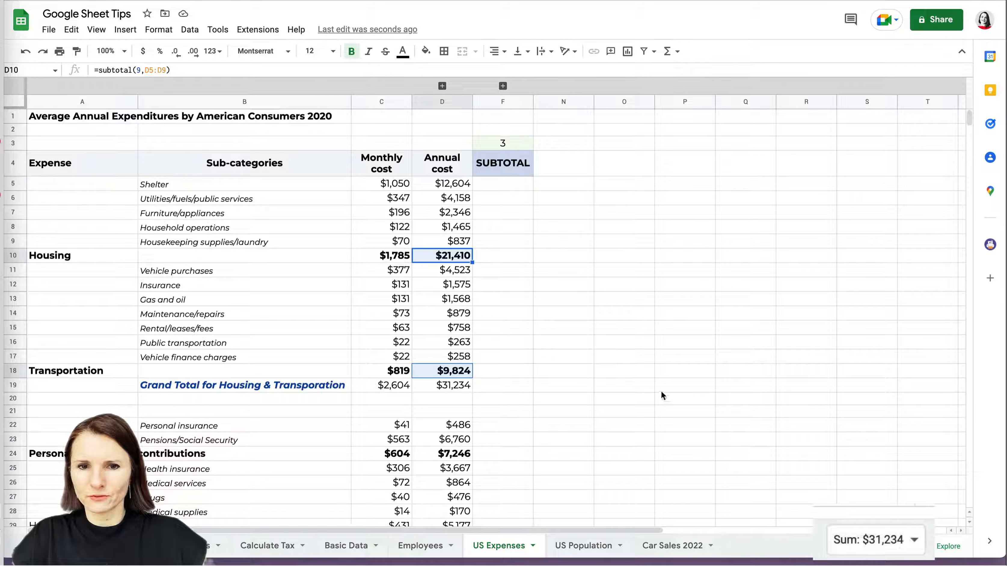
click(563, 184)
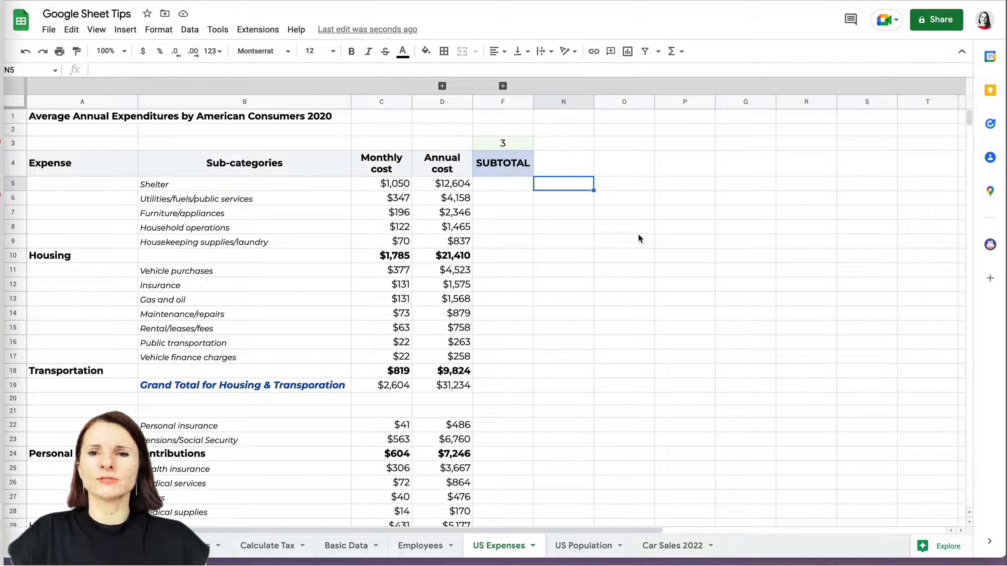